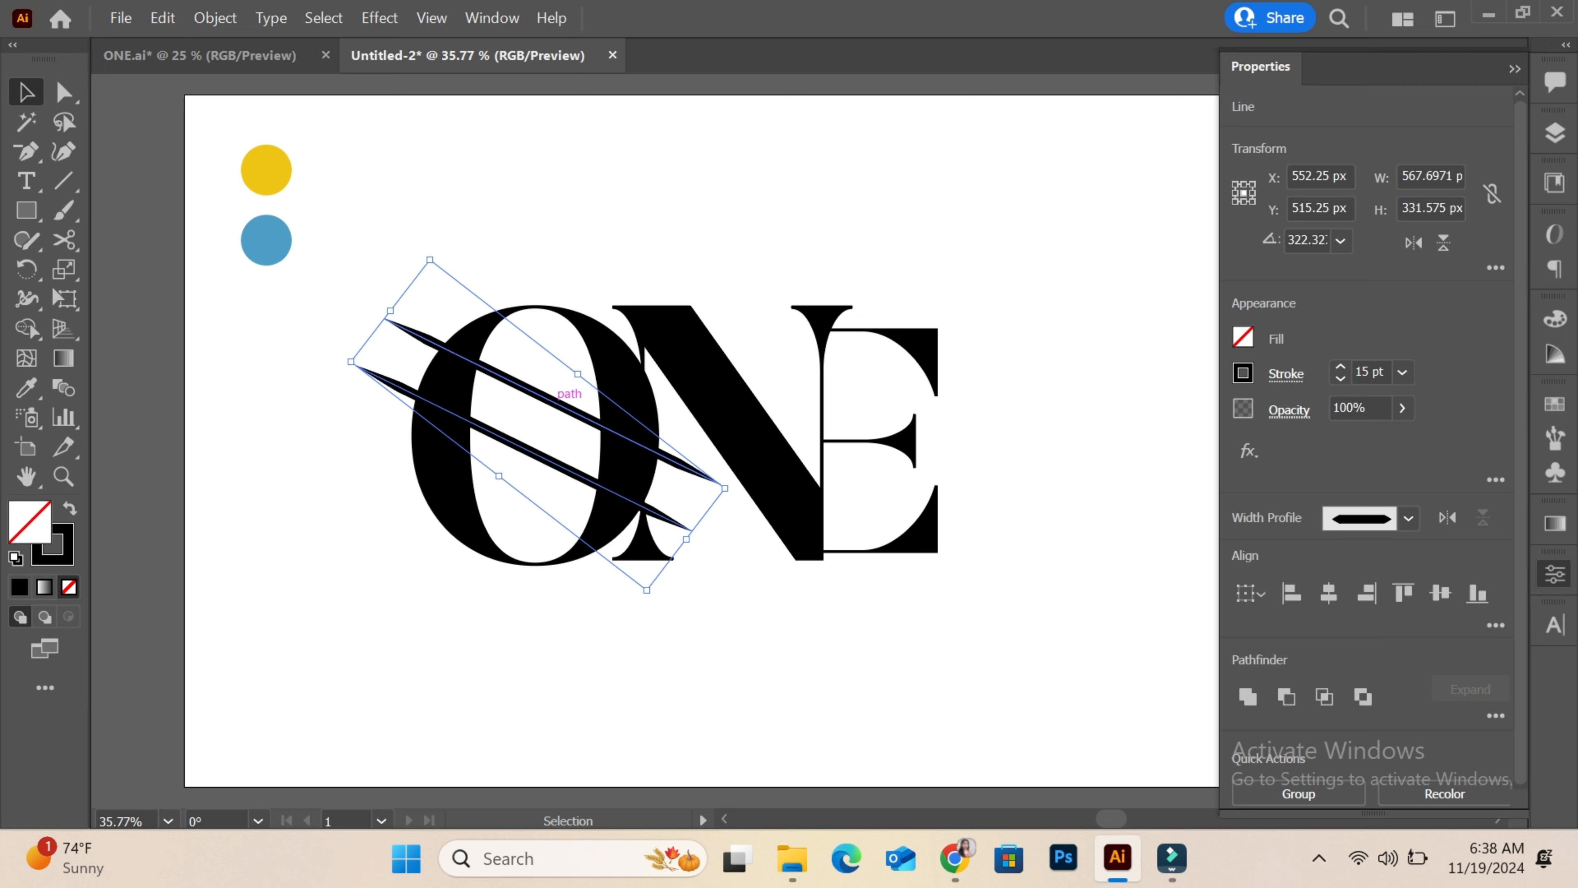
Step: Shorten the middle line crossing the O at both ends and bring the lower tapered line closer to it
{"action": "mouse_move", "coordinate": [547, 401]}
{"action": "left_mouse_down"}
{"action": "mouse_move", "coordinate": [559, 423]}
{"action": "mouse_move", "coordinate": [554, 408]}
{"action": "left_mouse_up"}
{"action": "key", "text": "ctrl+shift+a"}
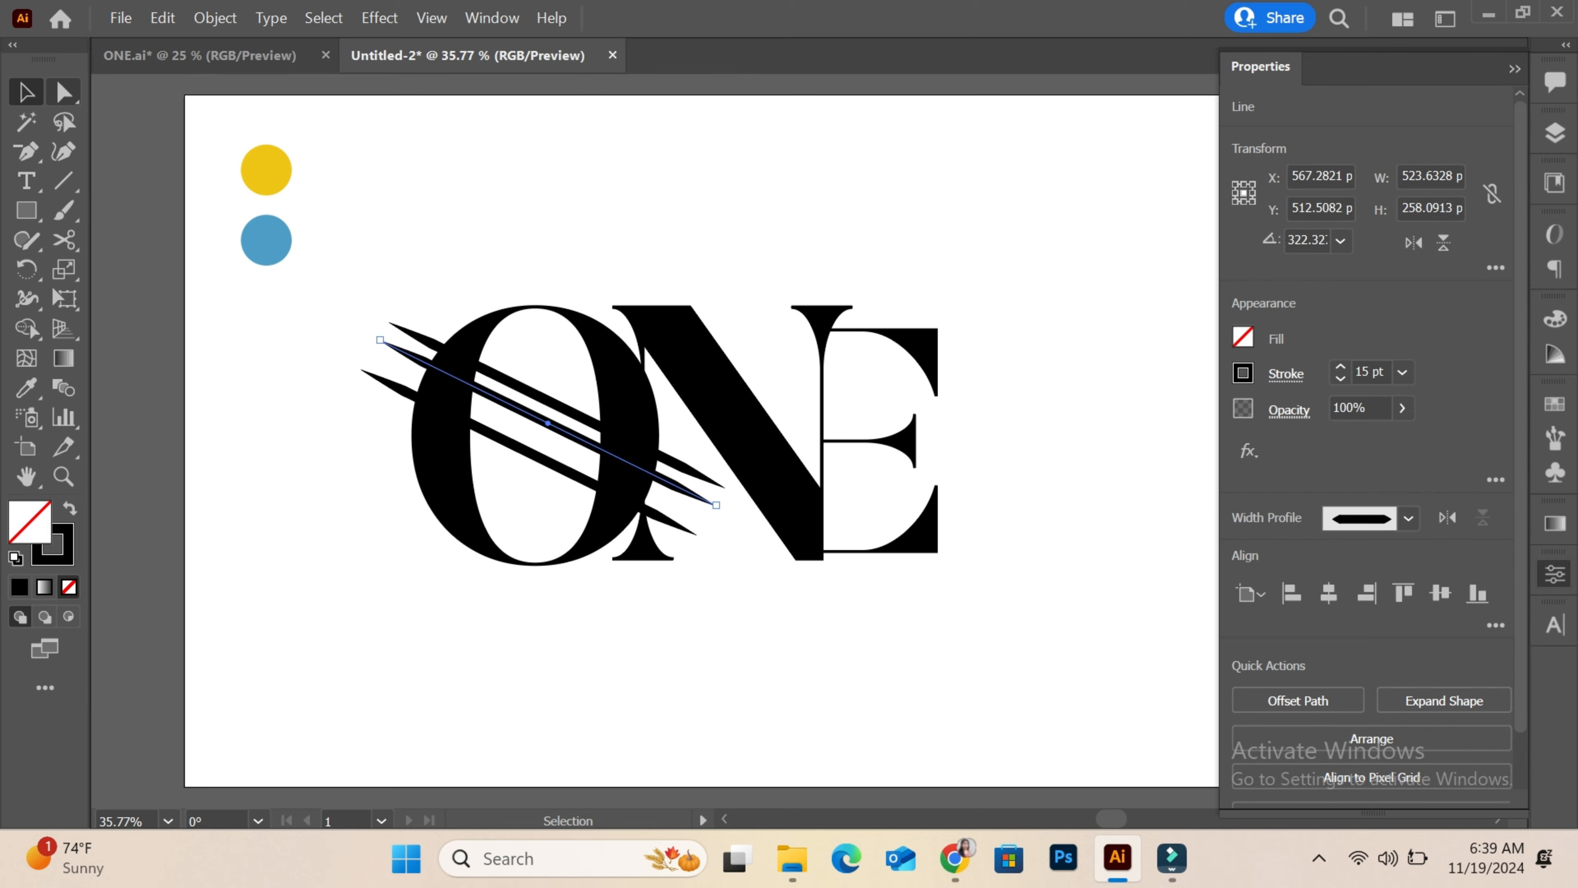
{"action": "left_click_drag", "start_coordinate": [380, 340], "coordinate": [424, 362]}
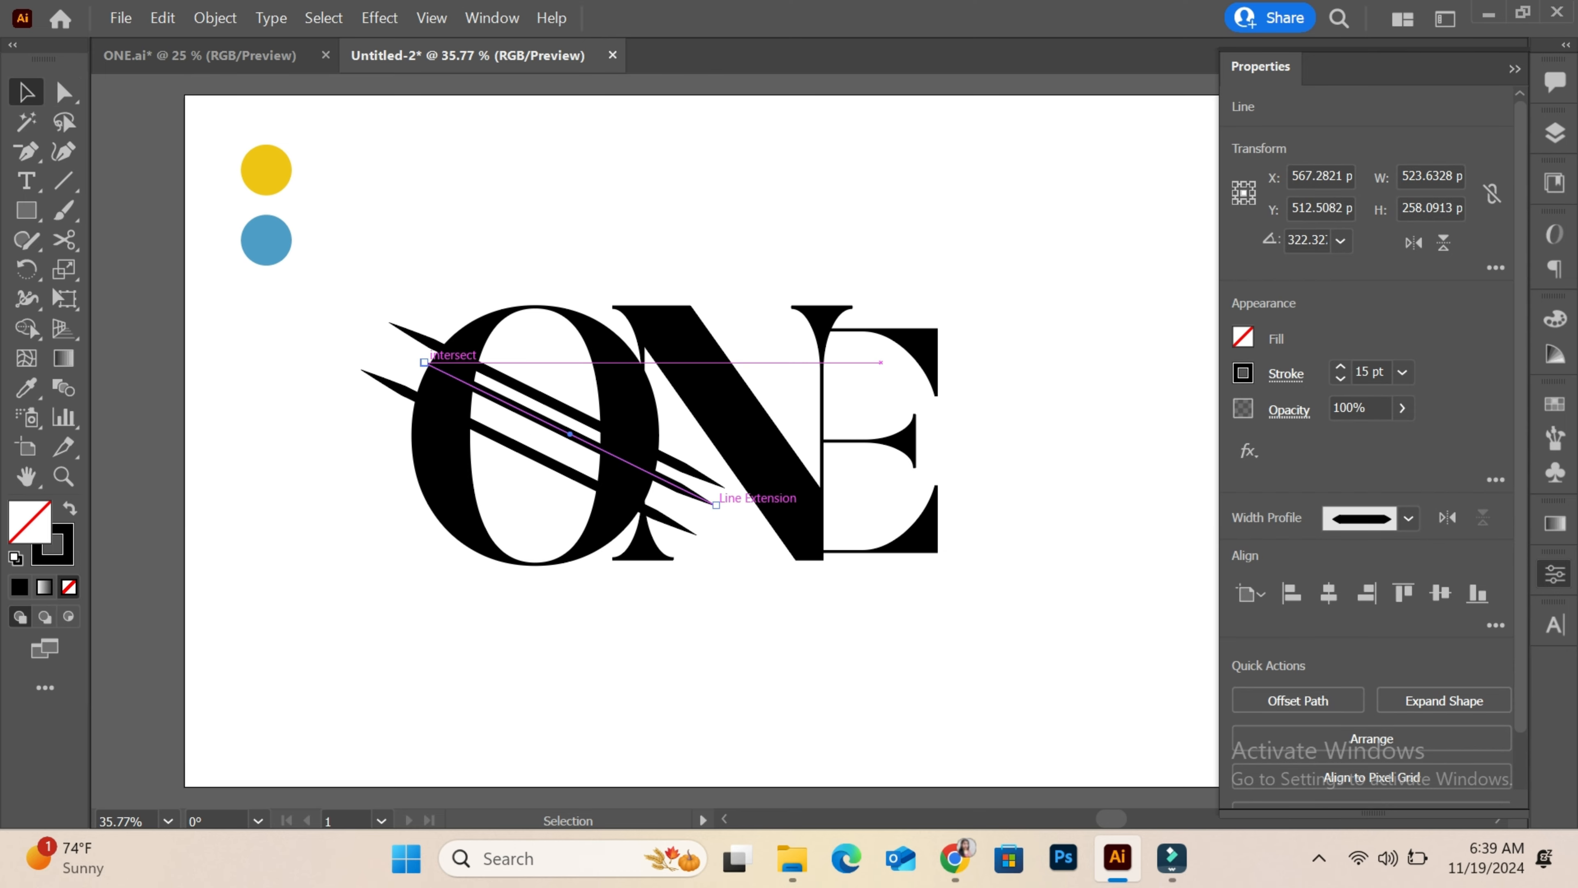
{"action": "left_click_drag", "start_coordinate": [716, 505], "coordinate": [647, 486]}
{"action": "left_click_drag", "start_coordinate": [363, 310], "coordinate": [435, 404]}
{"action": "left_click", "coordinate": [385, 298]}
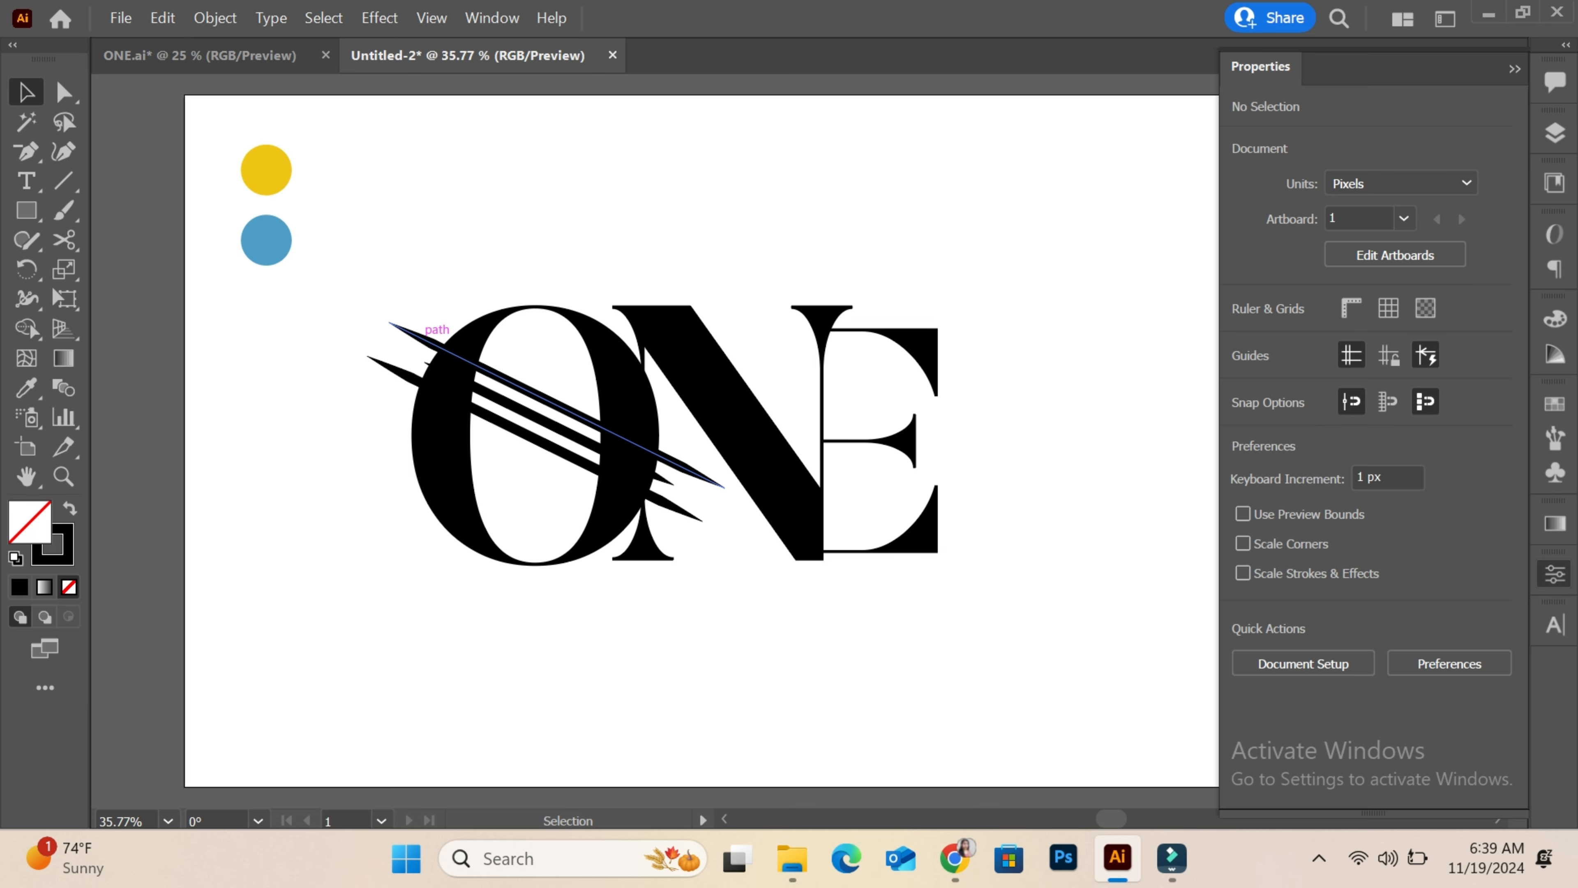
Step: Rotate the three tapered lines together to a slightly flatter angle and move them lower across the O
{"action": "left_click", "coordinate": [420, 337]}
{"action": "left_click", "coordinate": [508, 403], "text": "shift"}
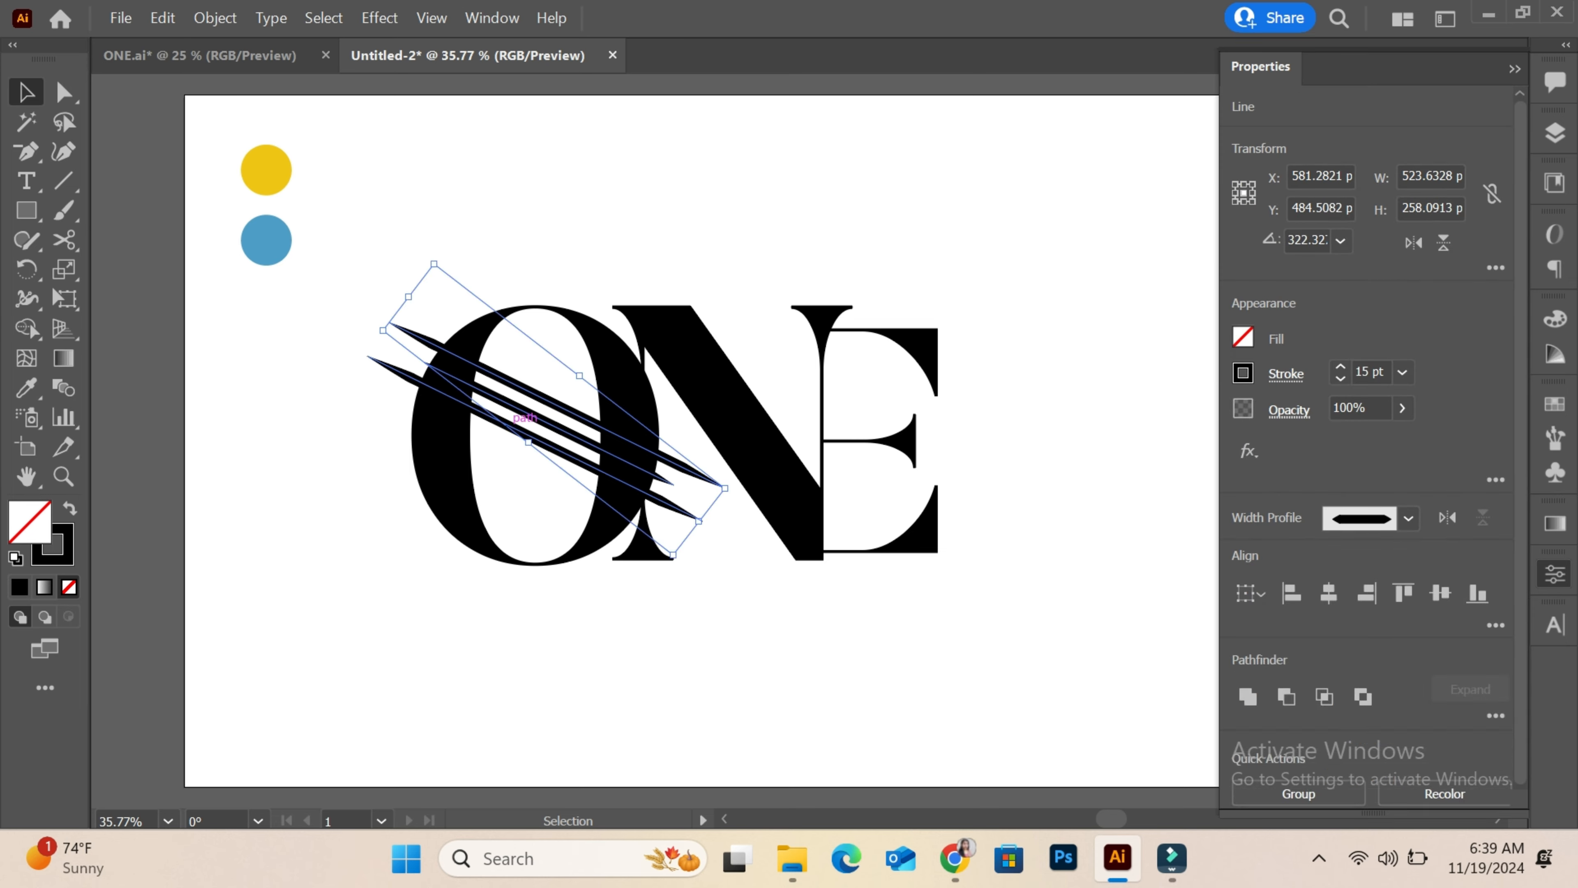
{"action": "left_click", "coordinate": [565, 453], "text": "shift"}
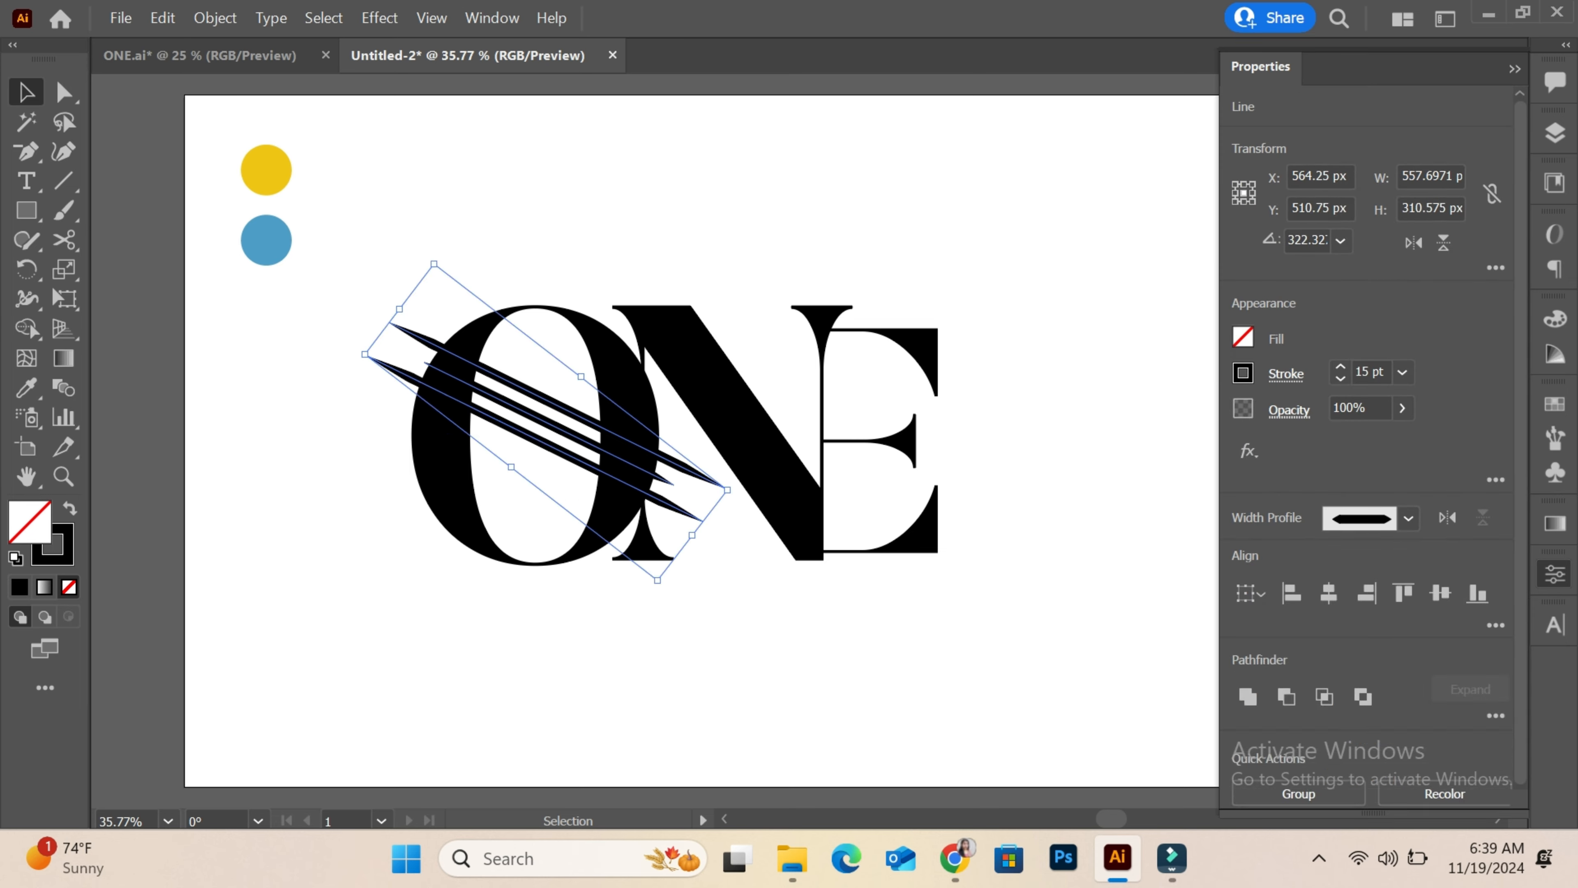
{"action": "left_click_drag", "start_coordinate": [573, 441], "coordinate": [568, 445]}
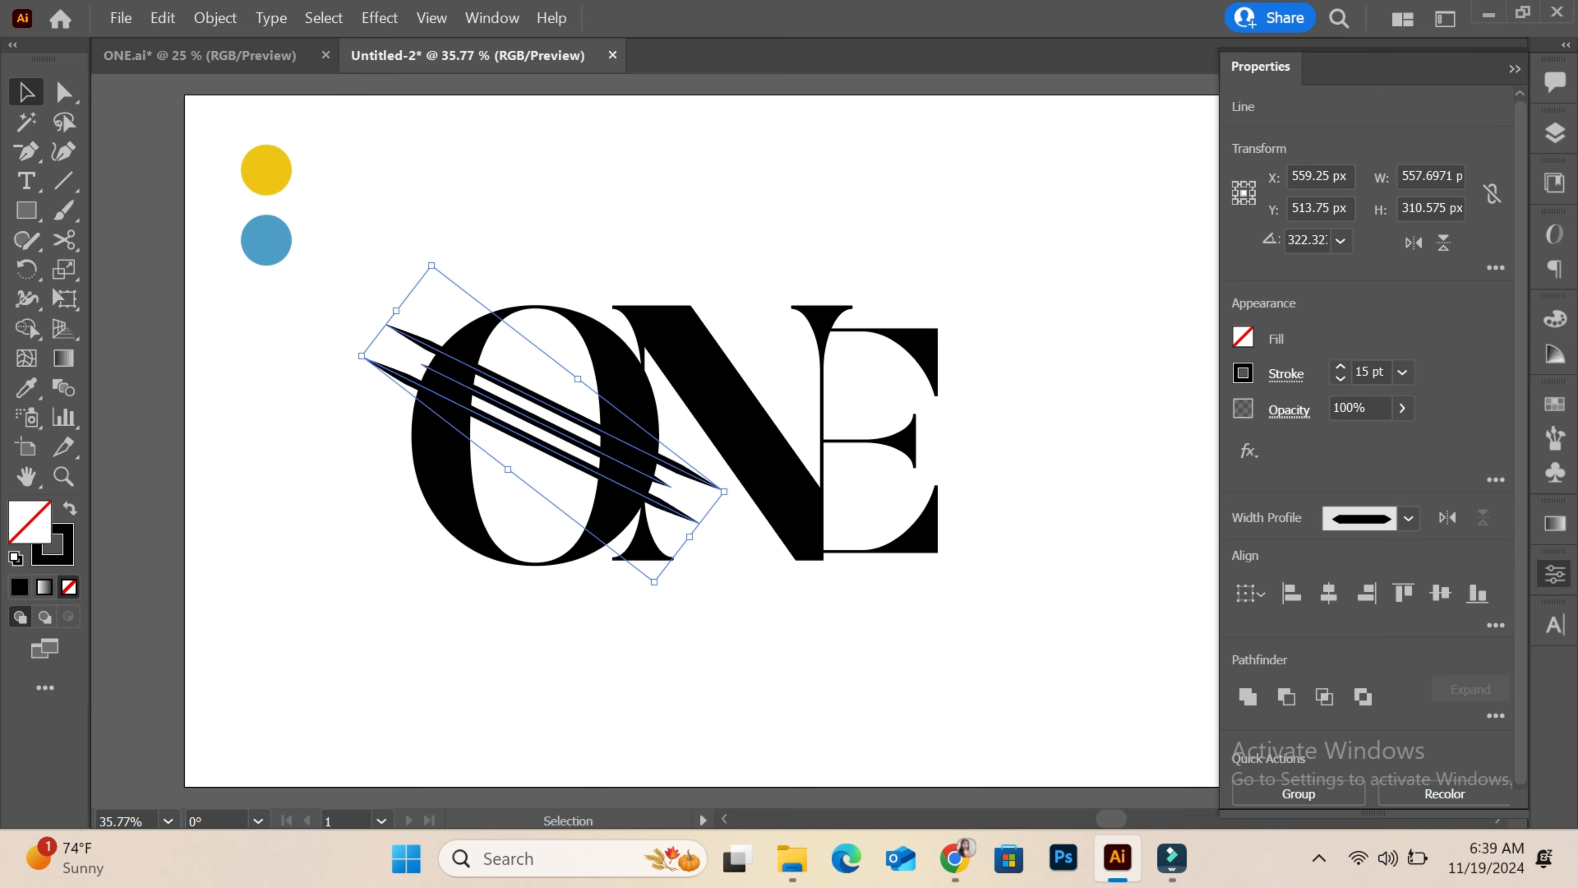
{"action": "left_click_drag", "start_coordinate": [734, 497], "coordinate": [764, 471]}
{"action": "left_click_drag", "start_coordinate": [569, 444], "coordinate": [569, 461]}
{"action": "key", "text": "ctrl+shift+a"}
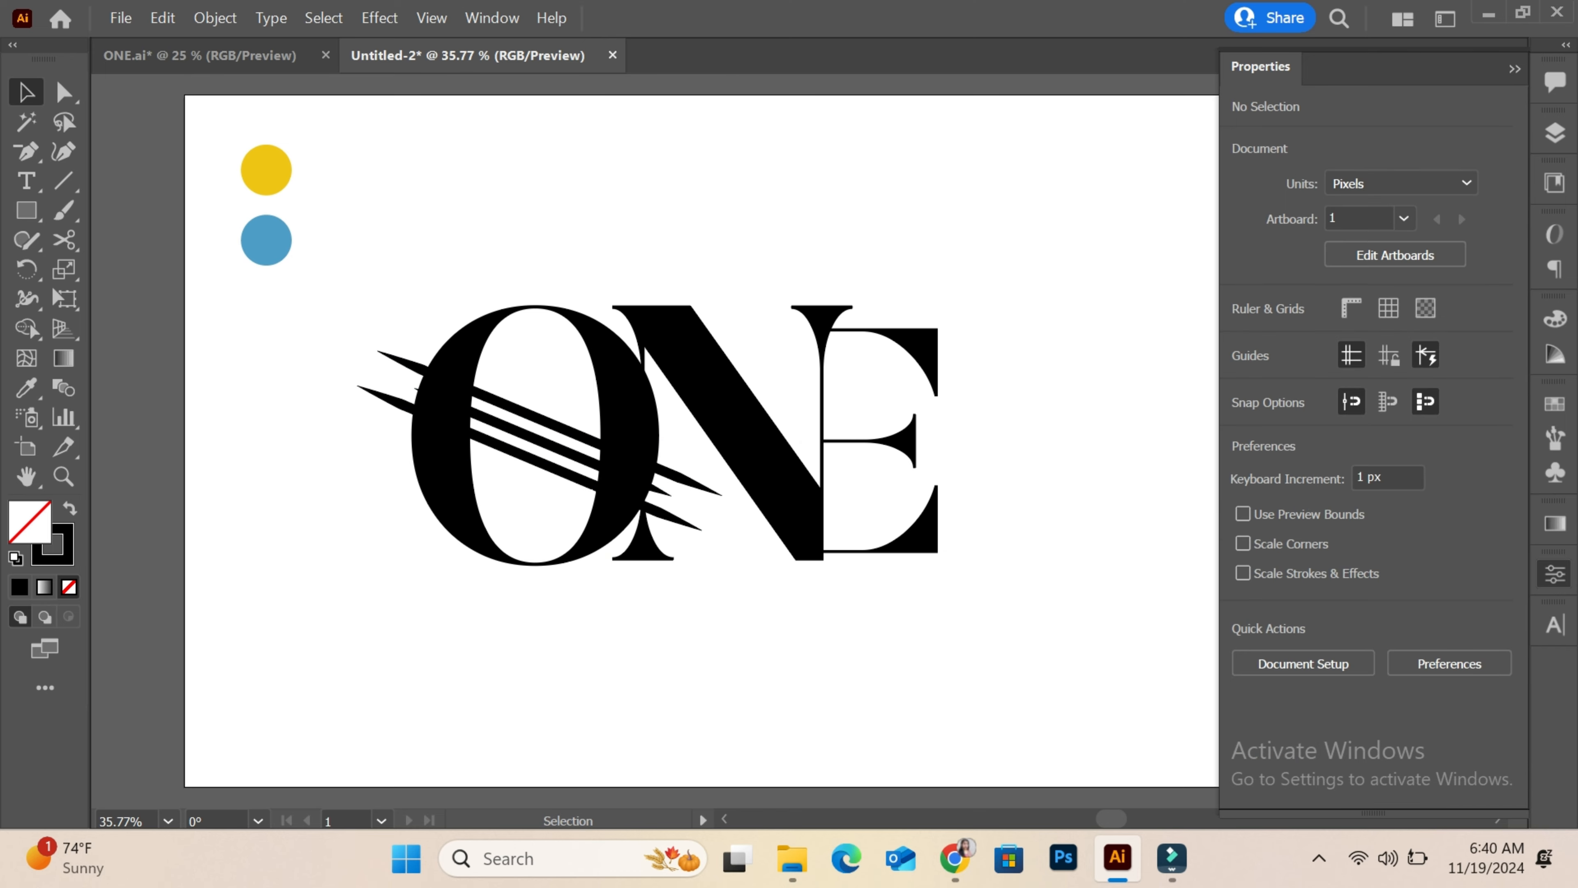
Step: Convert the strokes of the three tapered lines crossing the O into outlined shapes
{"action": "left_click_drag", "start_coordinate": [389, 306], "coordinate": [438, 463]}
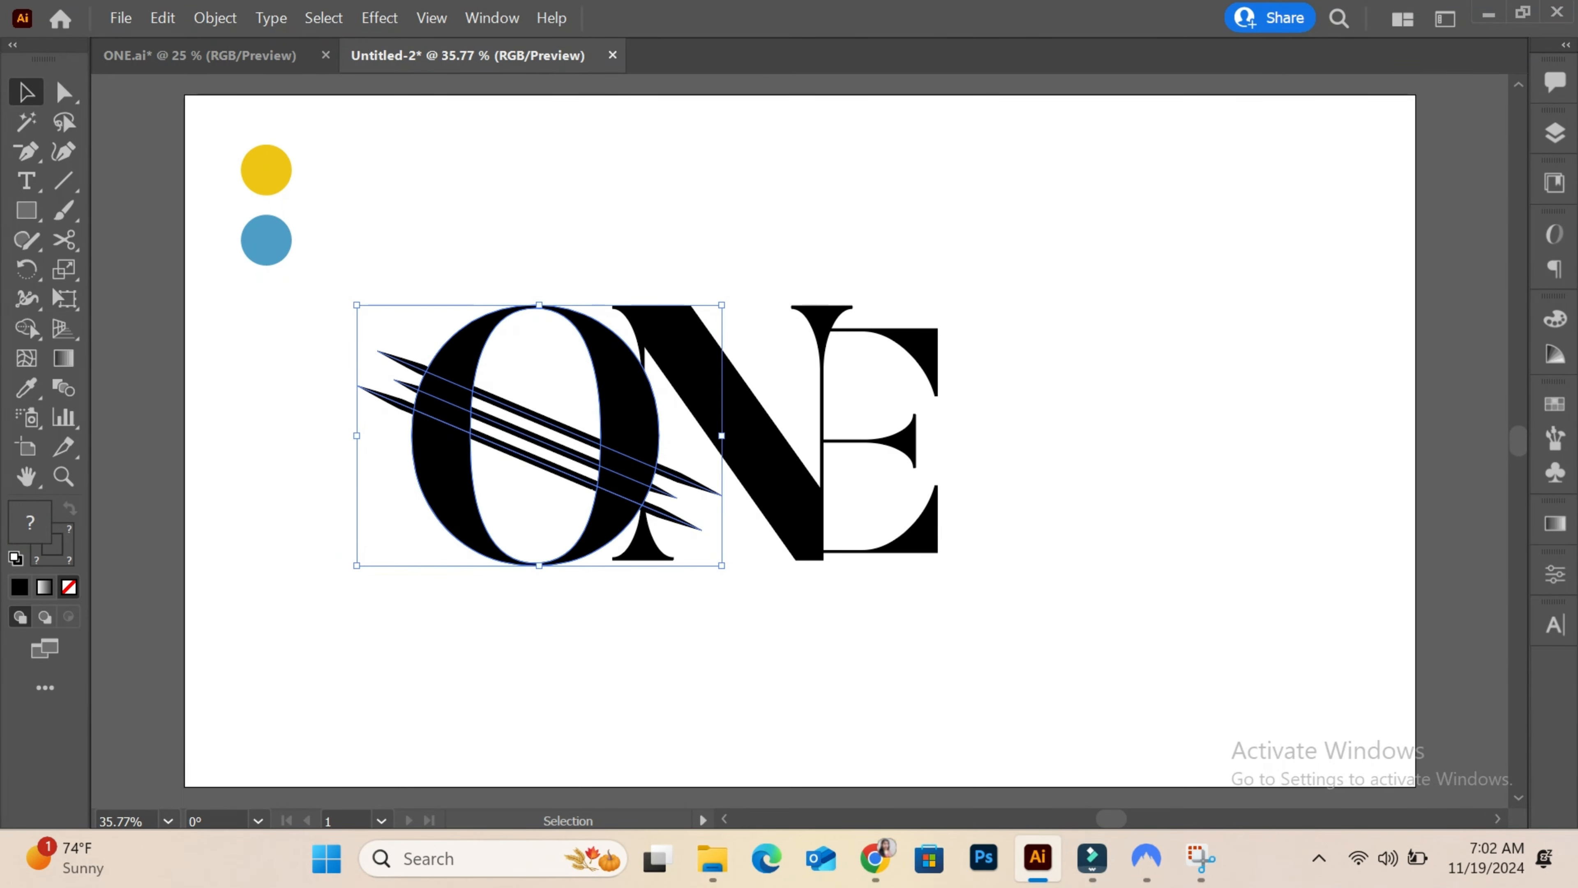
{"action": "key", "text": "ctrl+shift+a"}
{"action": "left_click_drag", "start_coordinate": [514, 378], "coordinate": [529, 471]}
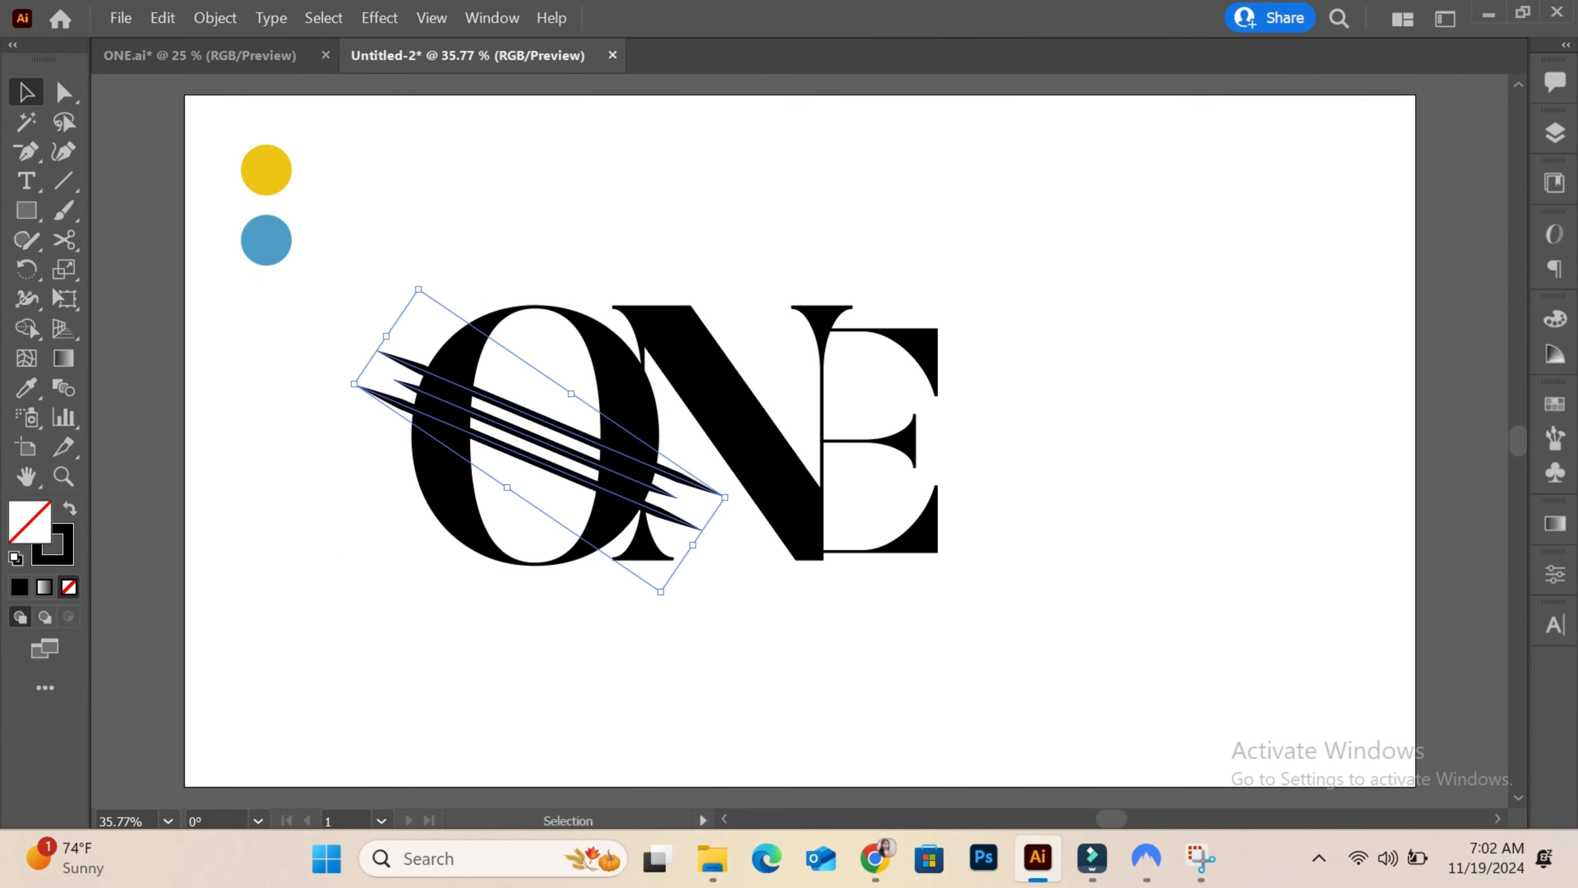
{"action": "left_click", "coordinate": [215, 17]}
{"action": "mouse_move", "coordinate": [372, 631]}
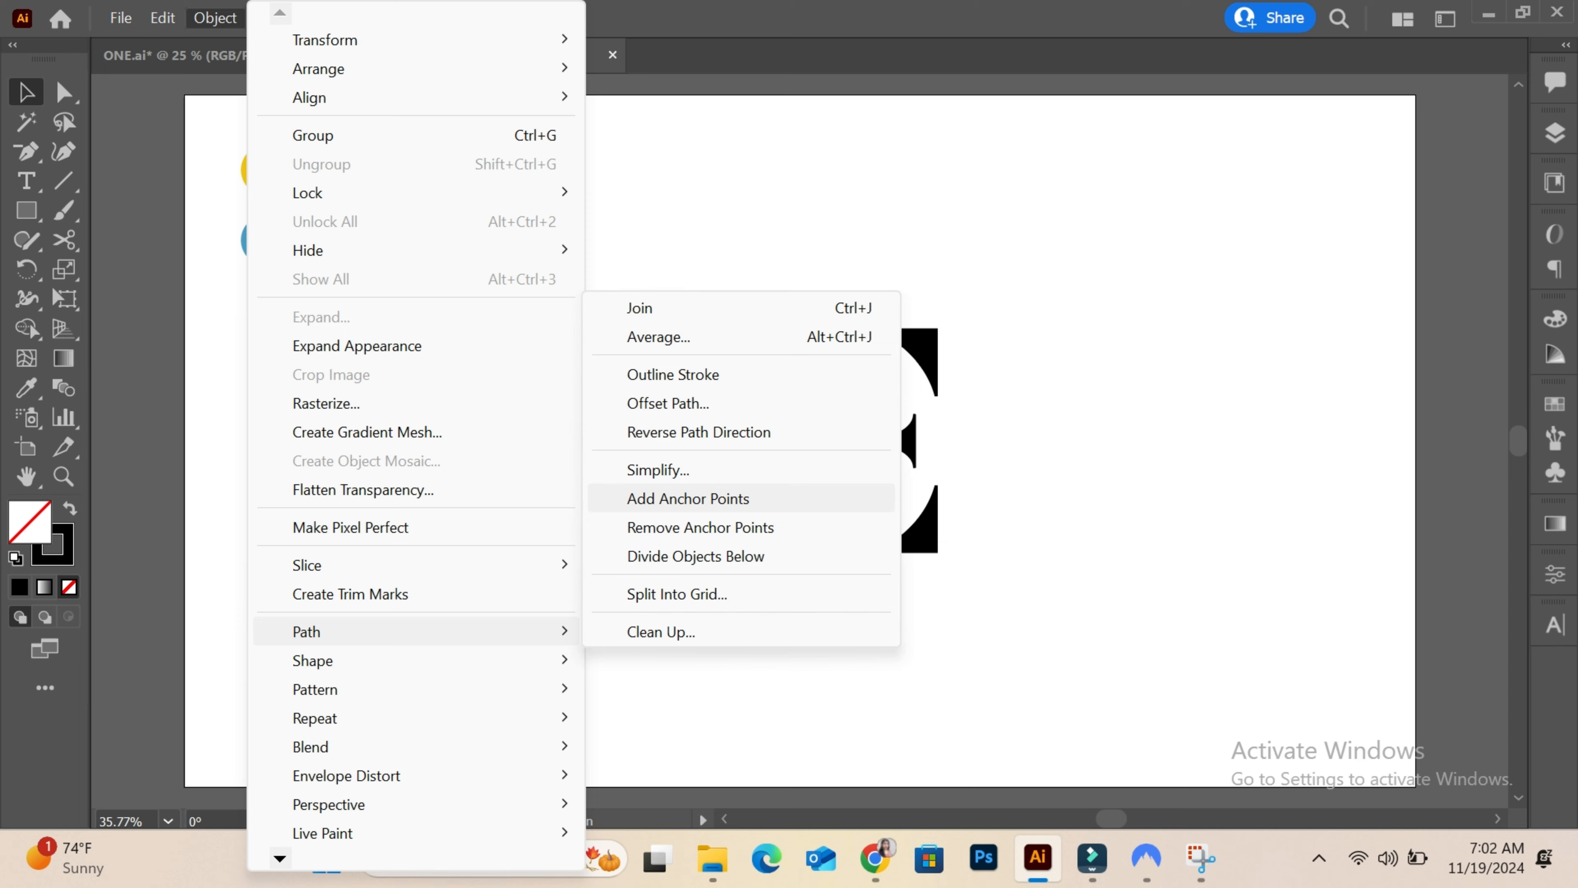
{"action": "left_click", "coordinate": [673, 374]}
Step: Use the Shape Builder to remove the parts of the O lying between the three diagonal stripes on both sides
{"action": "left_click_drag", "start_coordinate": [370, 300], "coordinate": [463, 618]}
{"action": "left_click", "coordinate": [25, 328]}
{"action": "key", "text": "ctrl+equal"}
{"action": "key", "text": "ctrl+equal"}
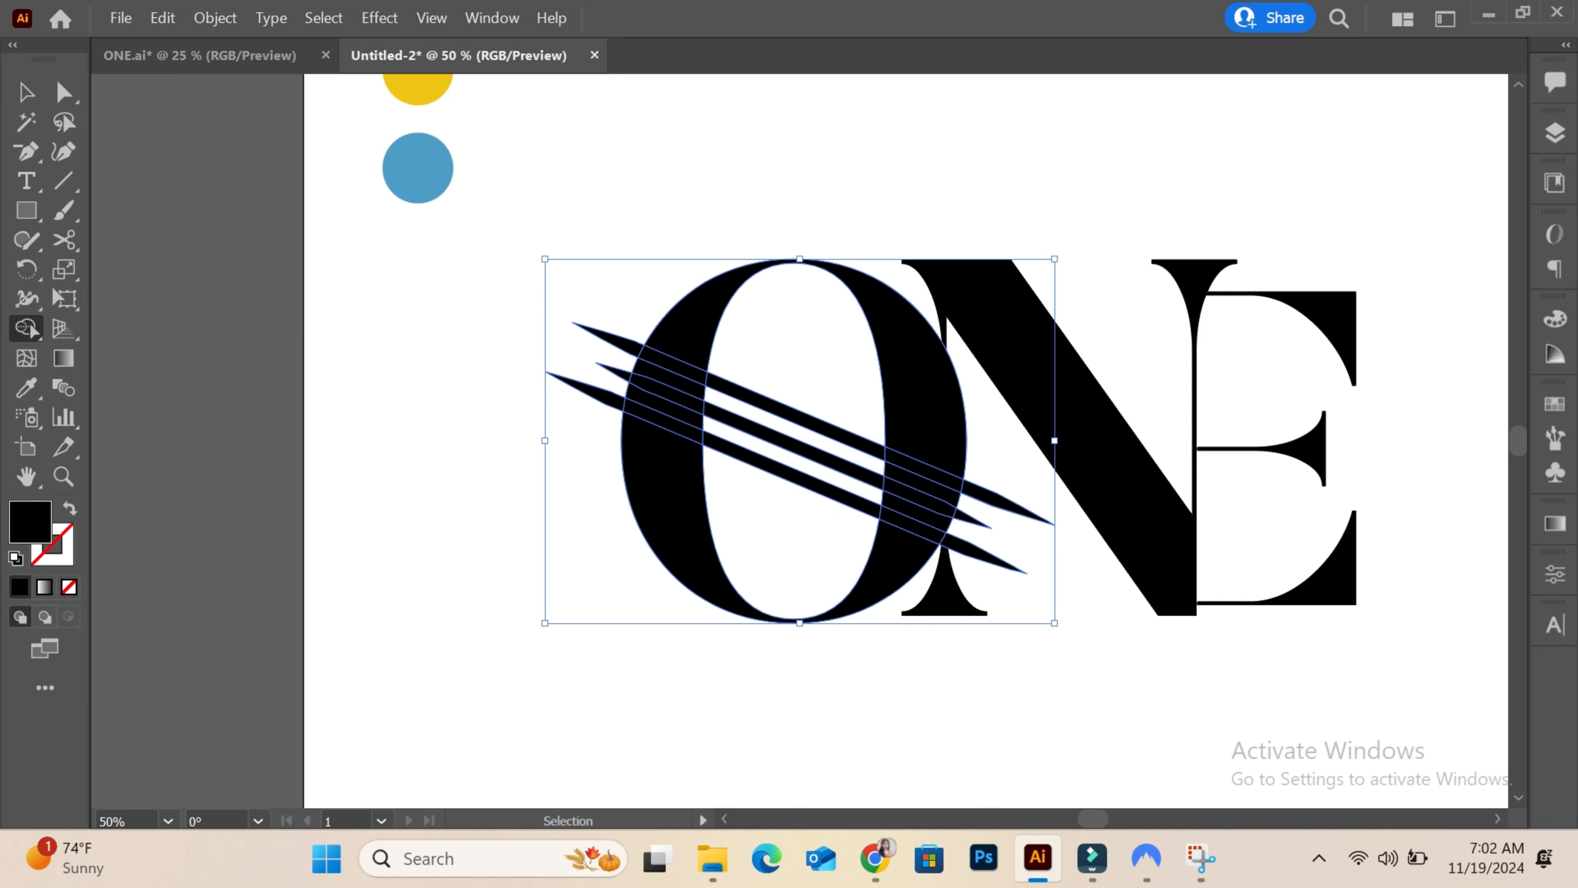
{"action": "left_click", "coordinate": [624, 358], "text": "alt"}
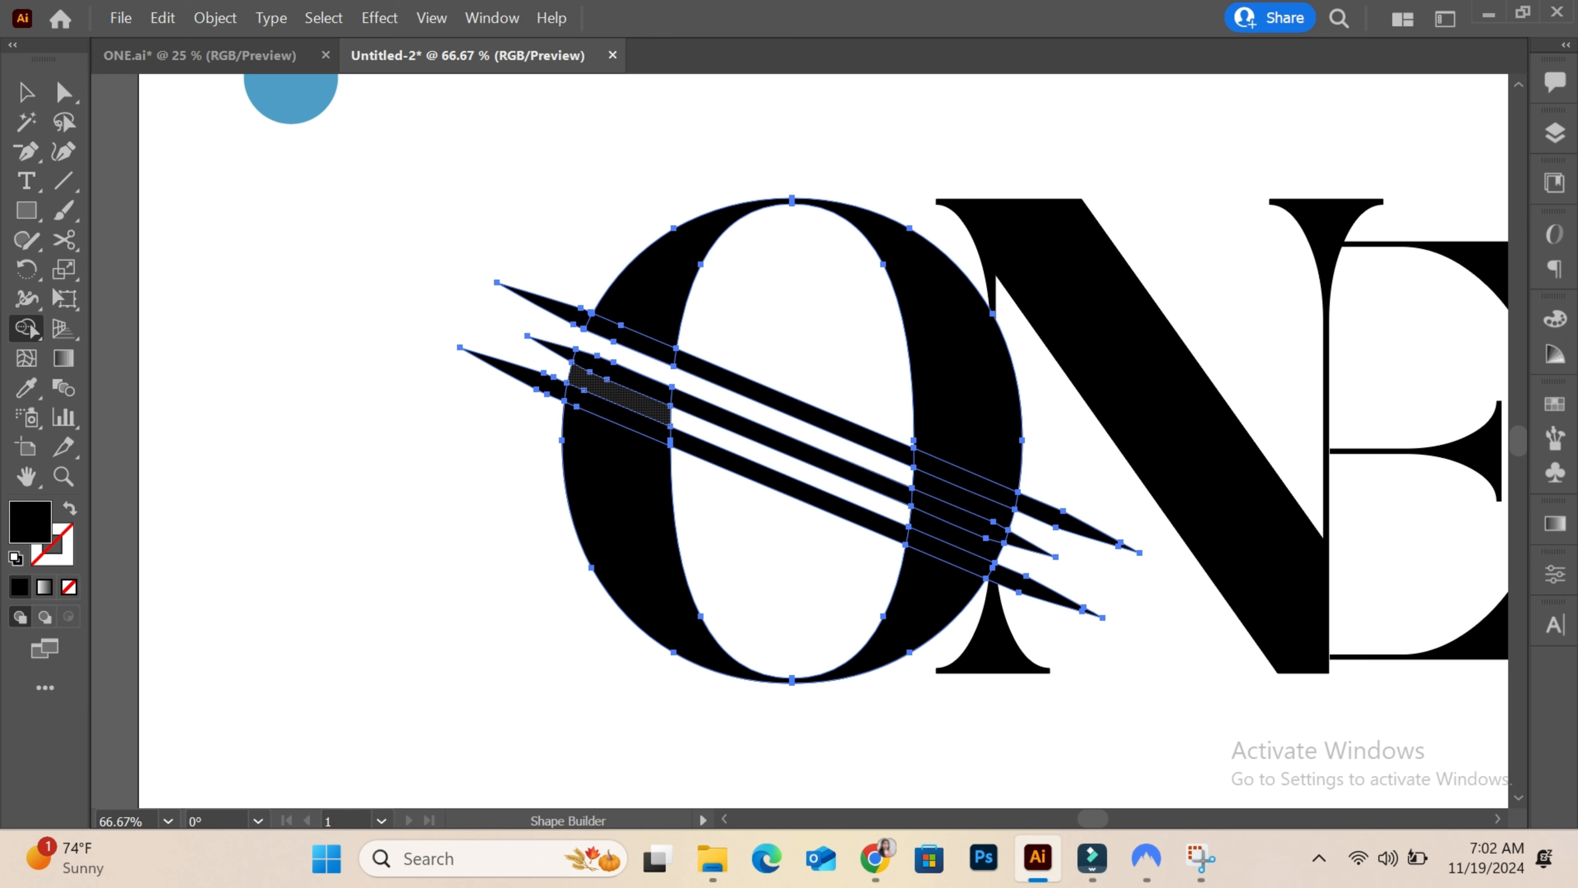
{"action": "left_click", "coordinate": [619, 394], "text": "alt"}
{"action": "left_click", "coordinate": [961, 499], "text": "alt"}
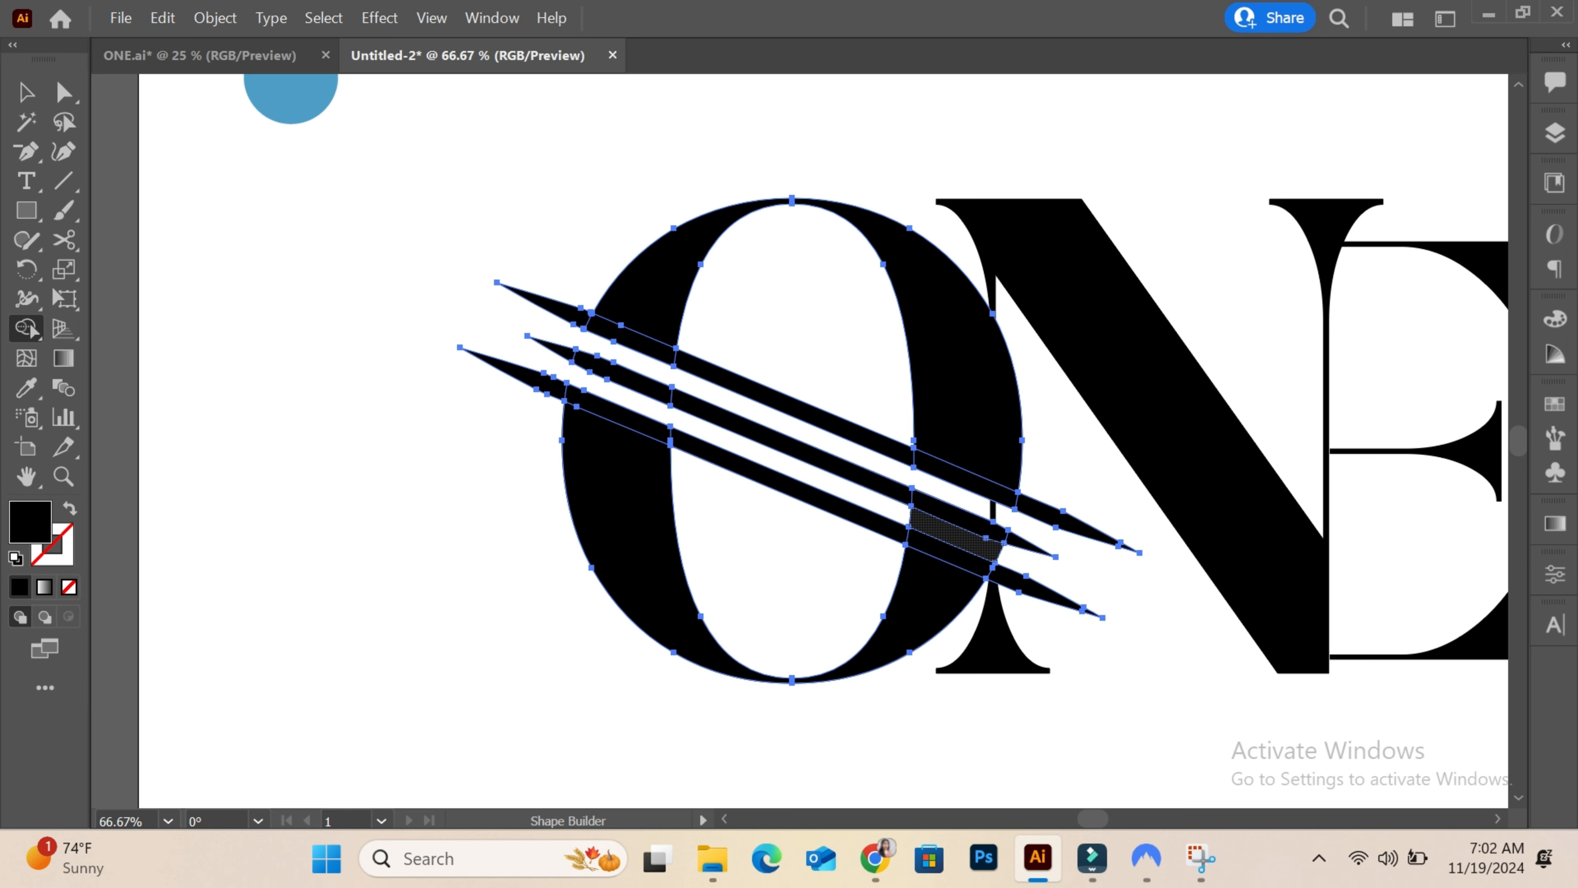
{"action": "left_click", "coordinate": [952, 533], "text": "alt"}
Step: Include the N in the selection and use the Shape Builder to remove its thin stem pieces between the diagonal stripes
{"action": "scroll", "coordinate": [953, 533], "scroll_direction": "right", "scroll_amount": 3}
{"action": "scroll", "coordinate": [748, 380], "scroll_direction": "right", "scroll_amount": 1}
{"action": "key", "text": "v"}
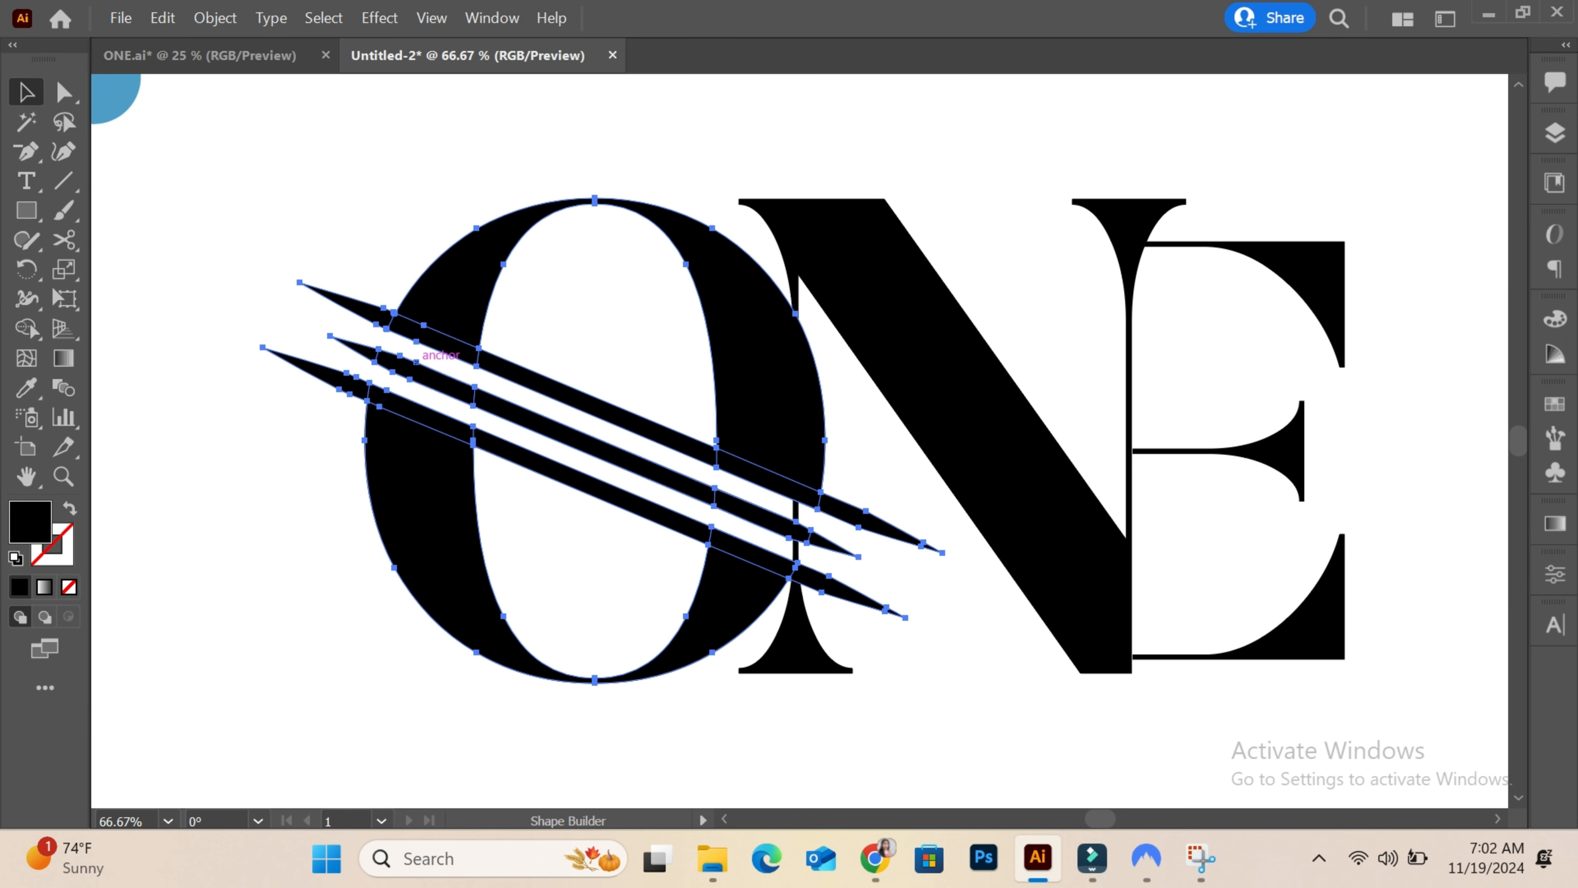
{"action": "left_click_drag", "start_coordinate": [493, 160], "coordinate": [875, 757]}
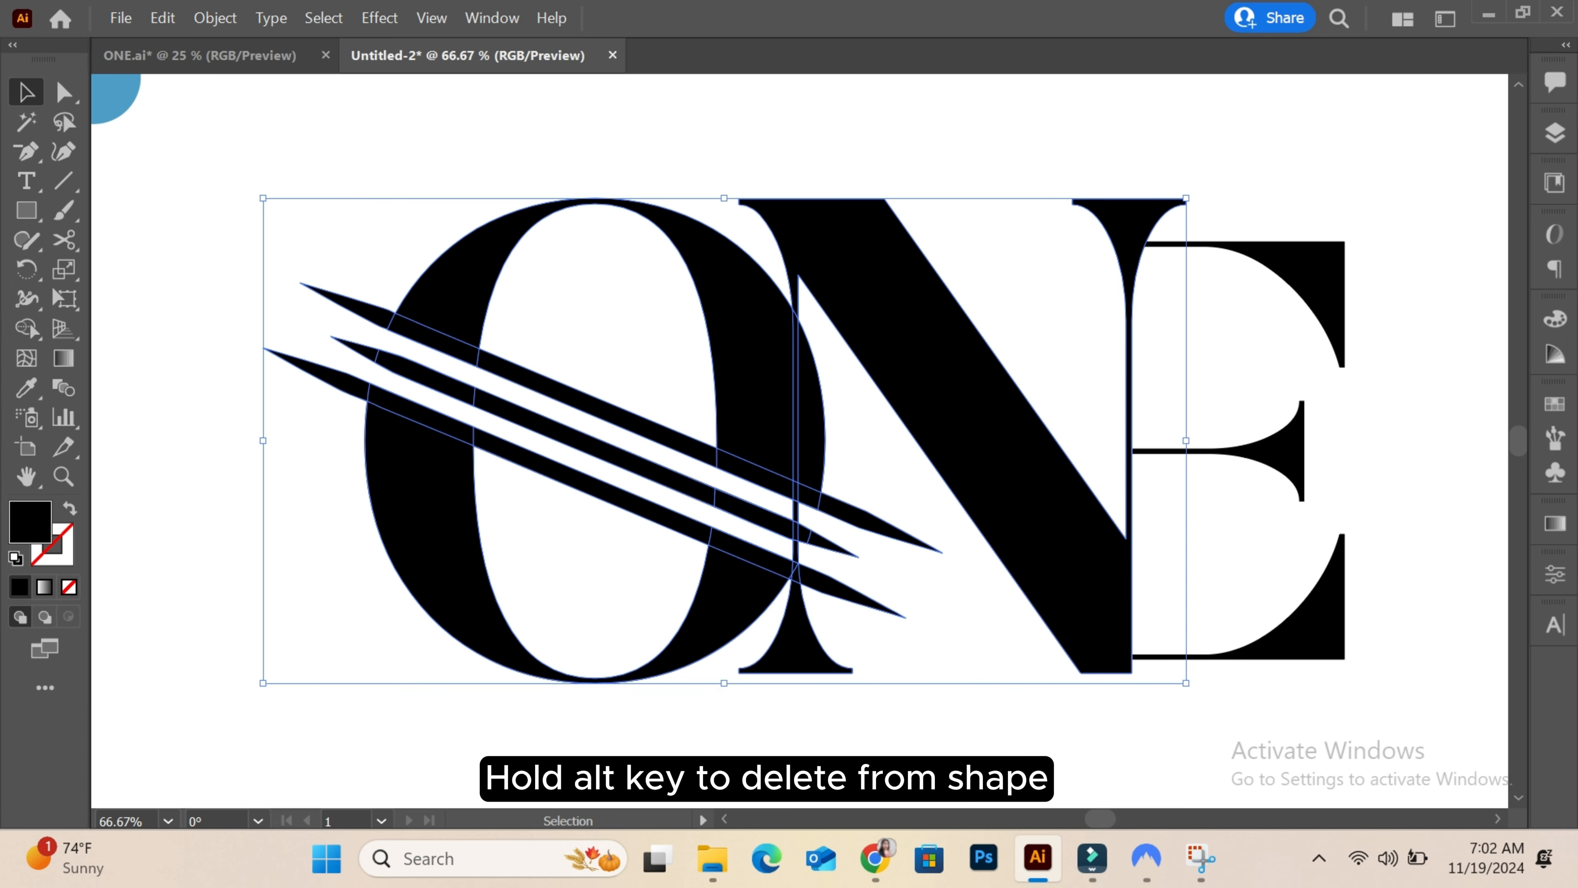
{"action": "key", "text": "shift+m"}
{"action": "left_click", "coordinate": [794, 510], "text": "alt"}
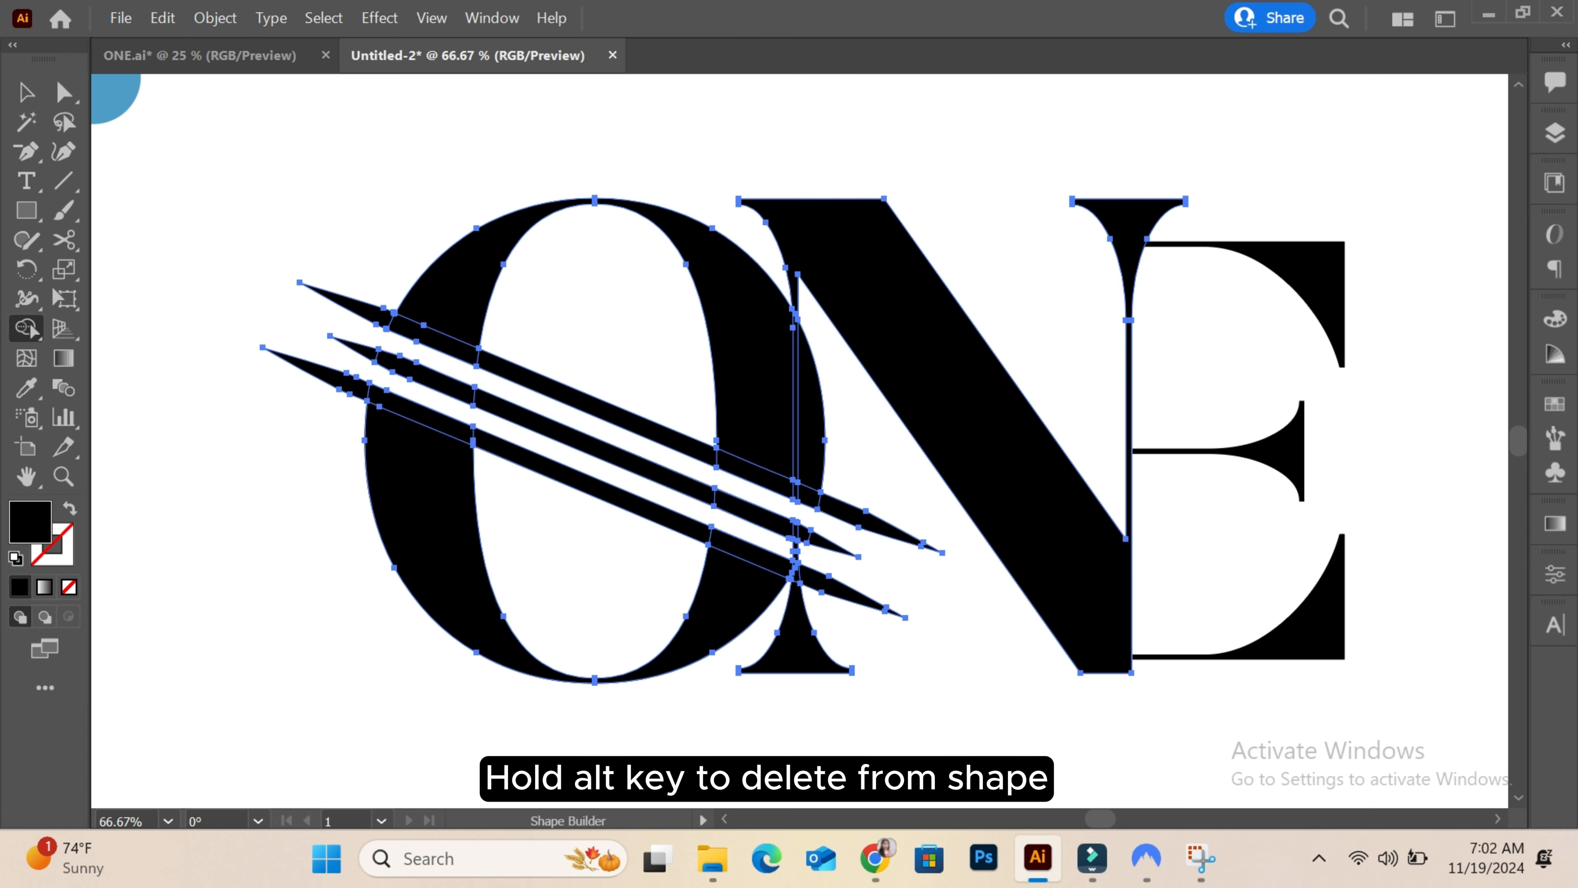
{"action": "left_click_drag", "start_coordinate": [764, 543], "coordinate": [795, 550]}
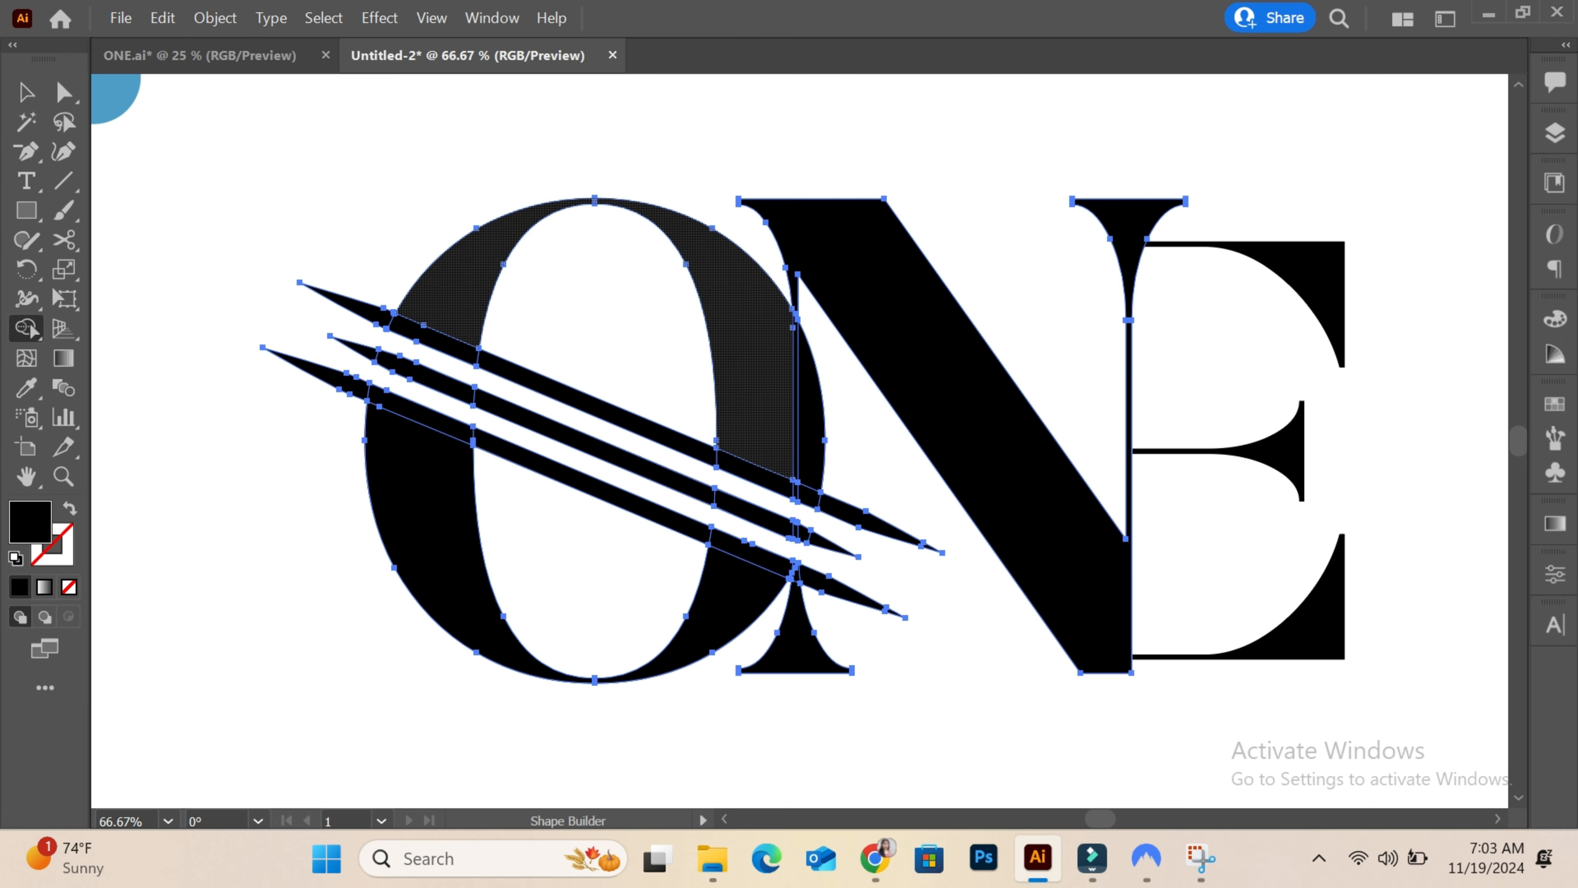
{"action": "key", "text": "v"}
{"action": "key", "text": "ctrl+shift+a"}
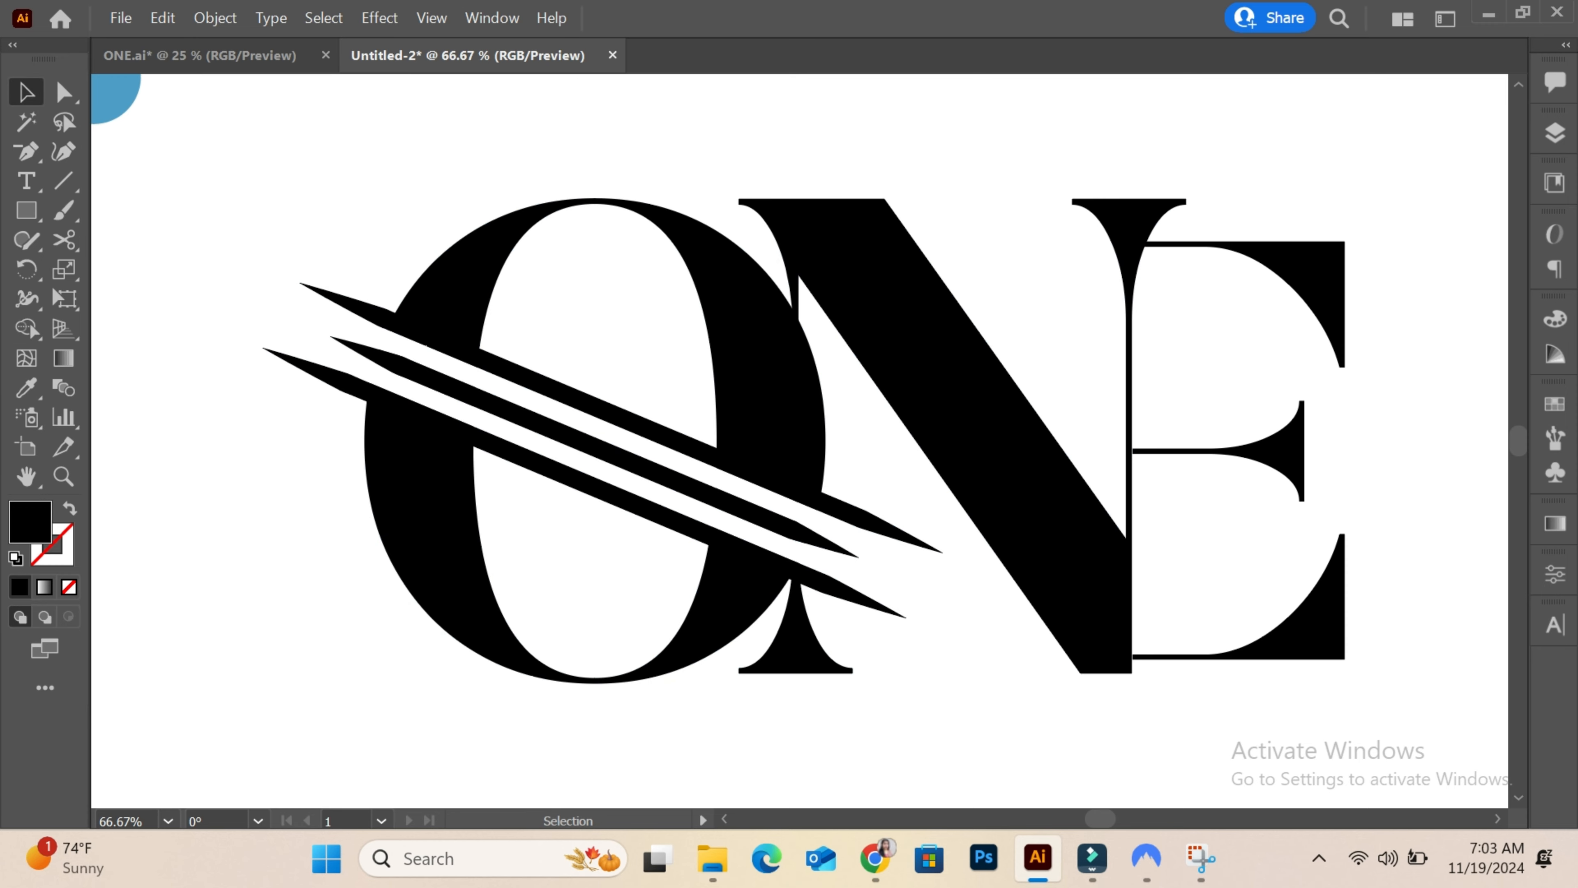
Step: Draw a nearly horizontal line about 725 px long beneath the ONE lettering
{"action": "key", "text": "ctrl+minus"}
{"action": "key", "text": "ctrl+minus"}
{"action": "scroll", "coordinate": [800, 440], "scroll_direction": "right", "scroll_amount": 3}
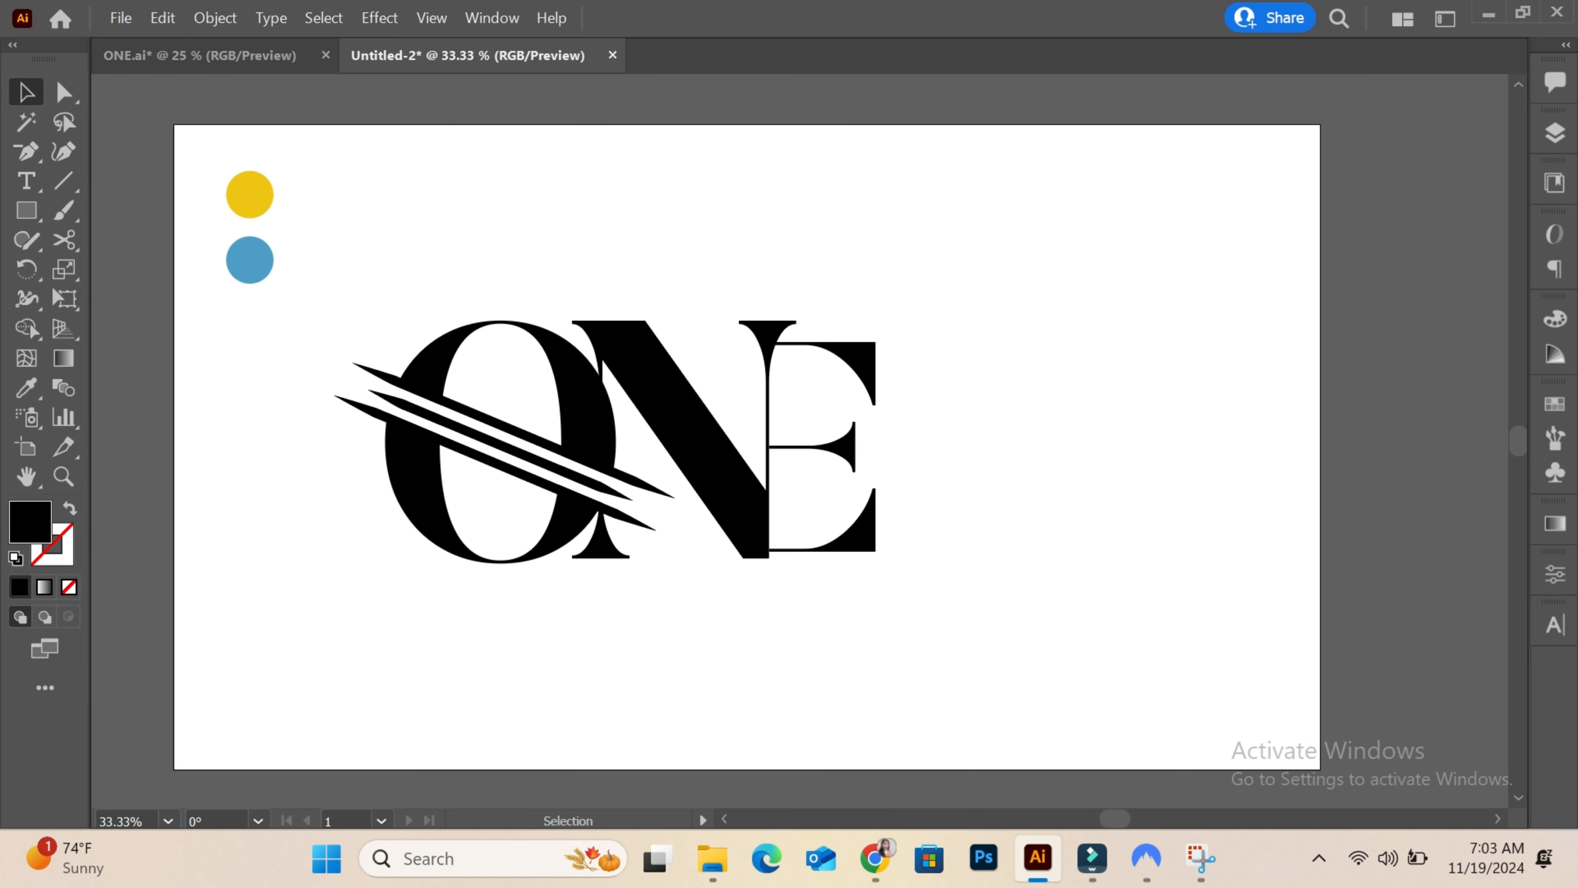
{"action": "key", "text": "backslash"}
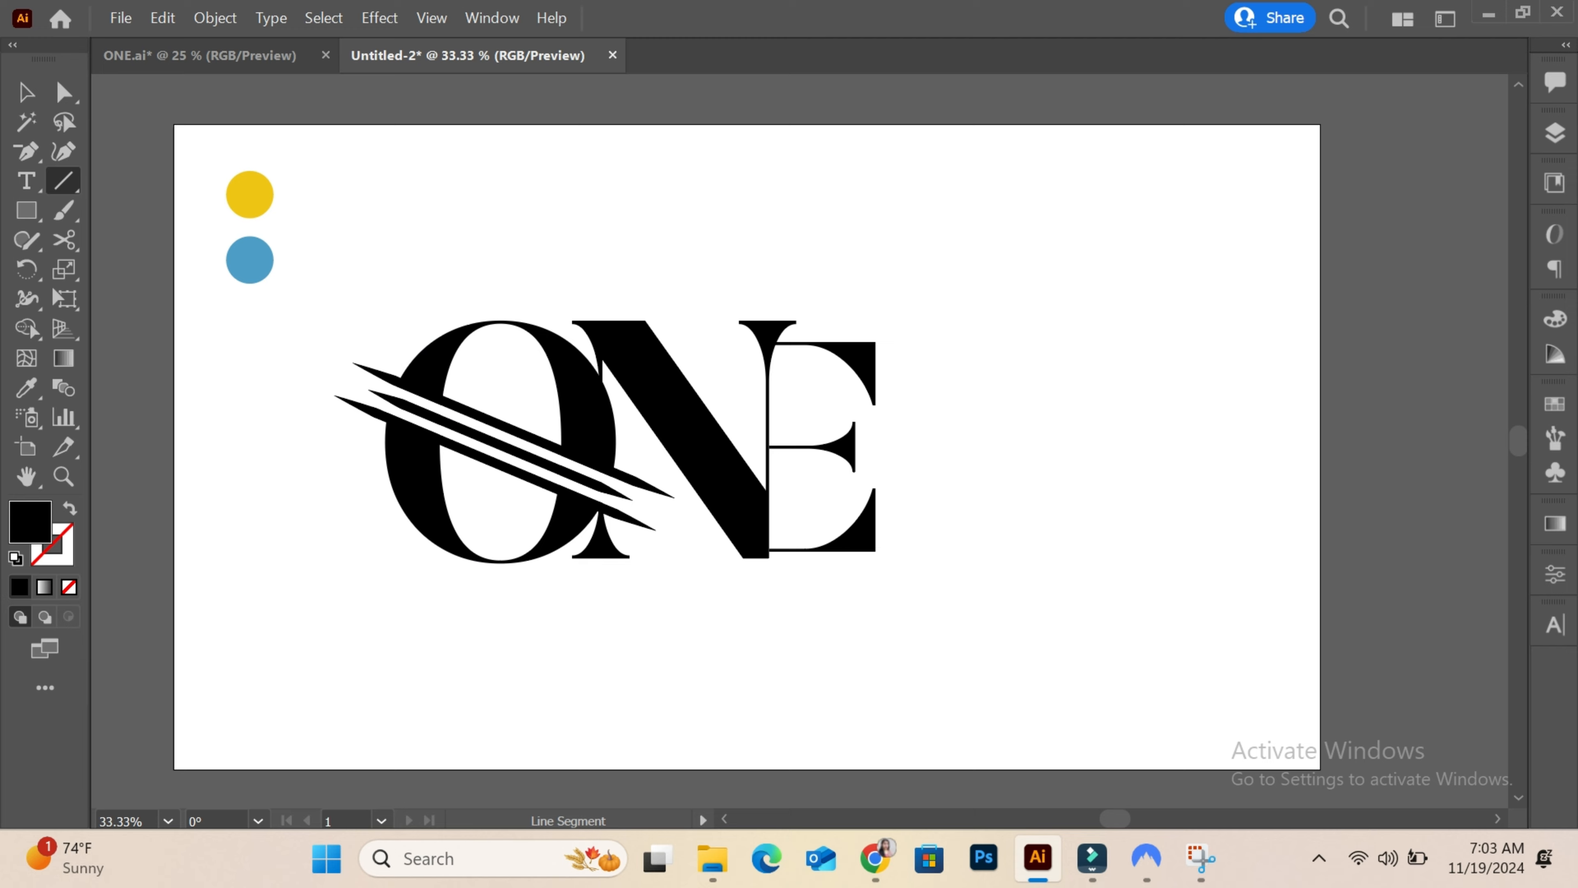
{"action": "left_click_drag", "start_coordinate": [421, 589], "coordinate": [855, 595]}
{"action": "key", "text": "v"}
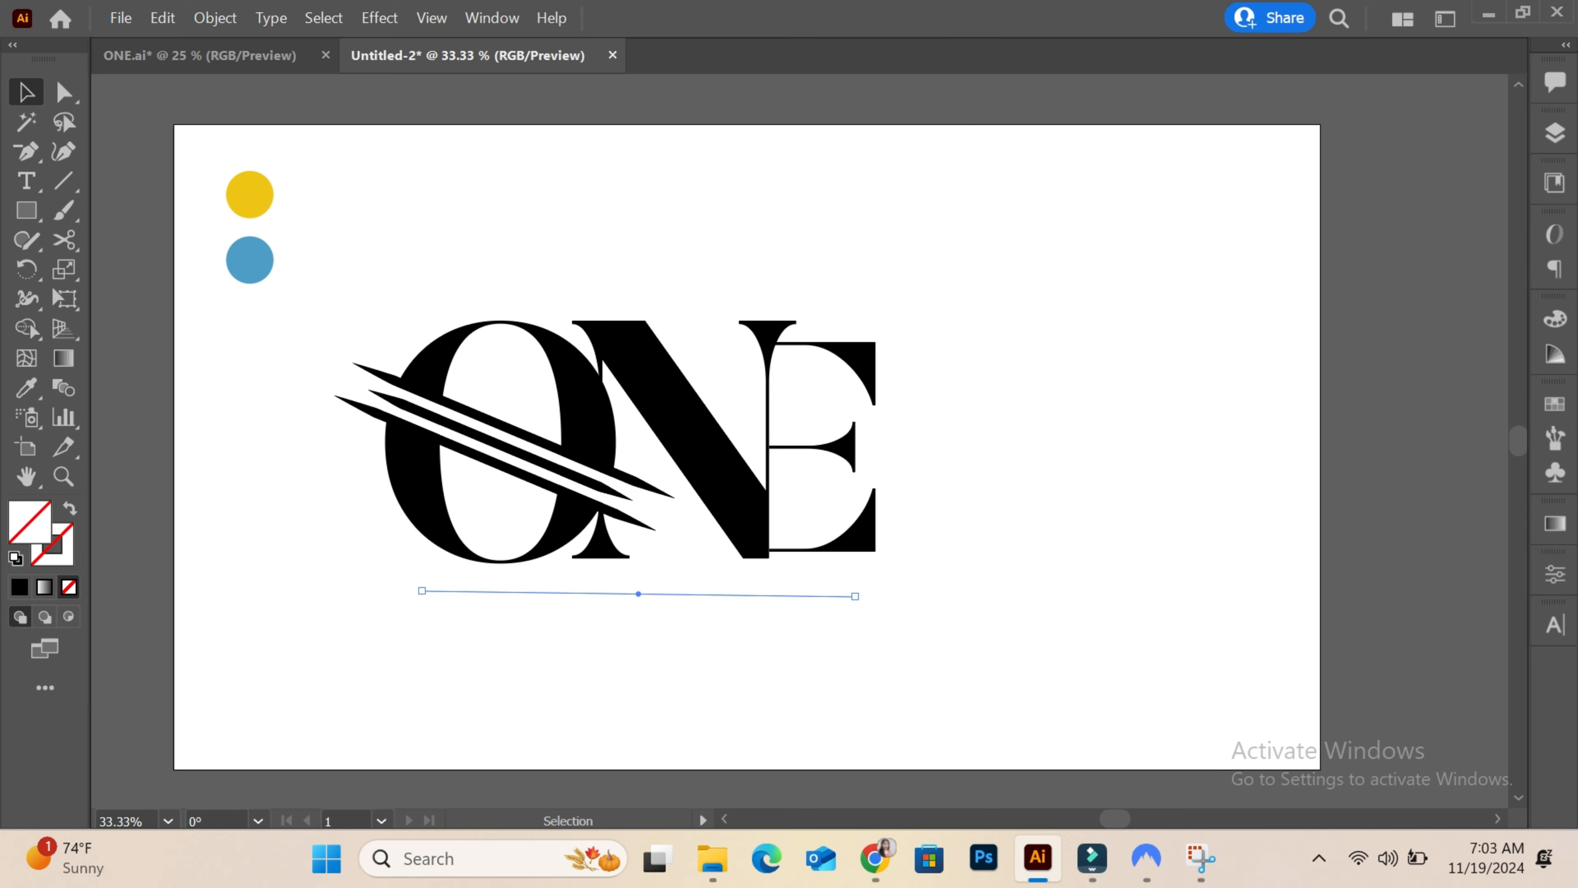
Step: Set the stroke weight of the line beneath the lettering to 11 pt
{"action": "left_click", "coordinate": [1554, 574]}
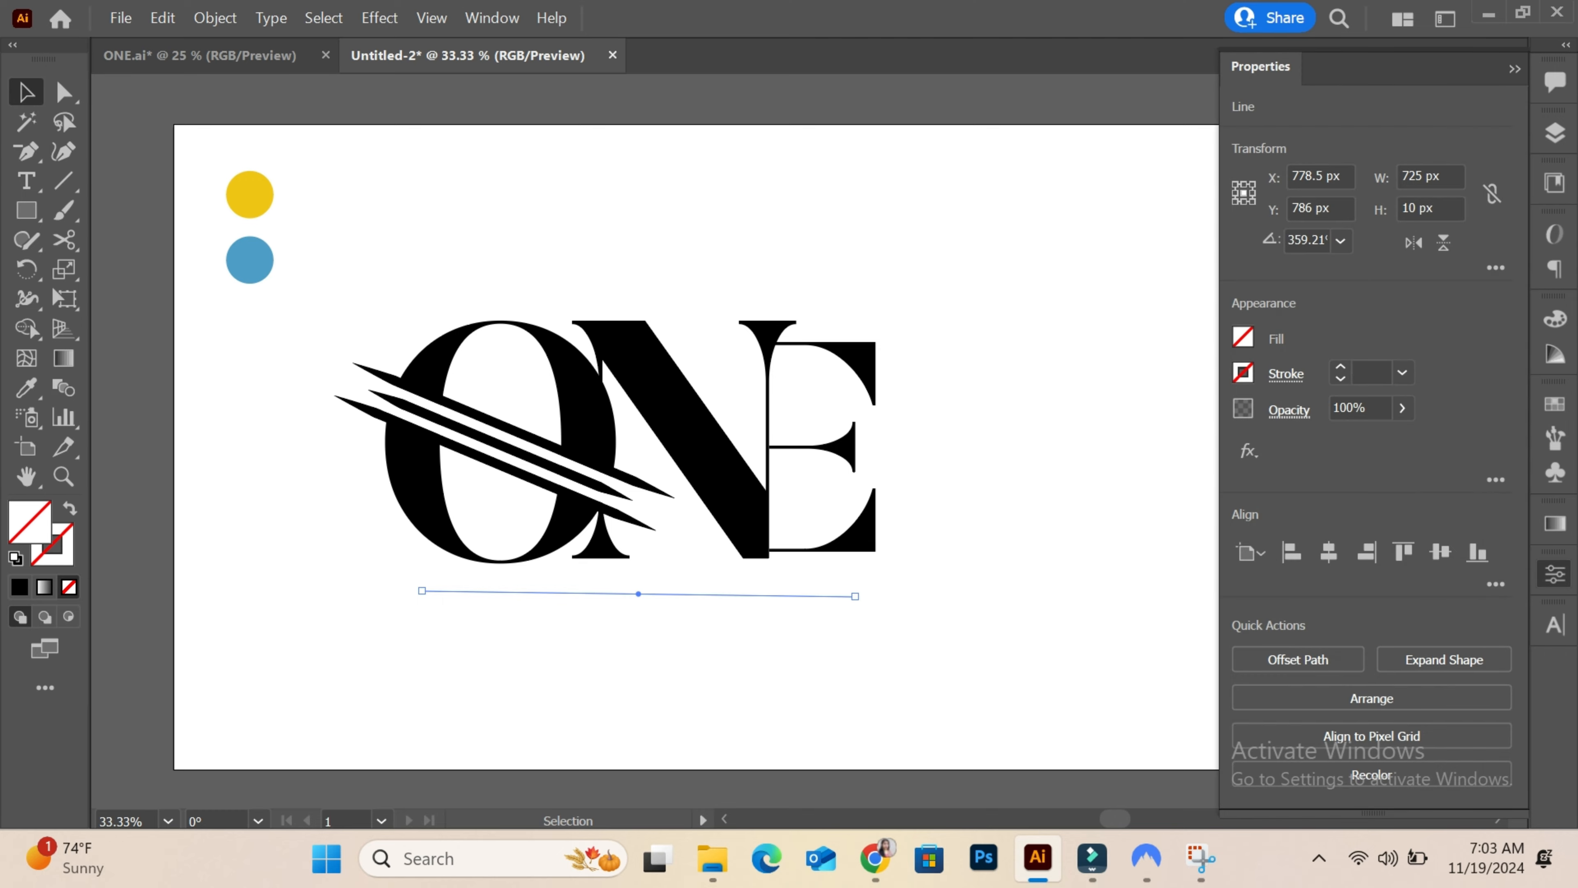
{"action": "left_click", "coordinate": [1339, 366]}
{"action": "left_click", "coordinate": [1340, 366]}
{"action": "left_click", "coordinate": [1340, 366]}
{"action": "left_click", "coordinate": [1339, 366]}
{"action": "left_click", "coordinate": [1340, 366]}
{"action": "left_click", "coordinate": [1340, 366]}
{"action": "left_click", "coordinate": [1340, 366]}
{"action": "left_click", "coordinate": [1339, 366]}
{"action": "left_click", "coordinate": [1340, 367]}
{"action": "left_click", "coordinate": [1339, 367]}
{"action": "left_click", "coordinate": [1339, 366]}
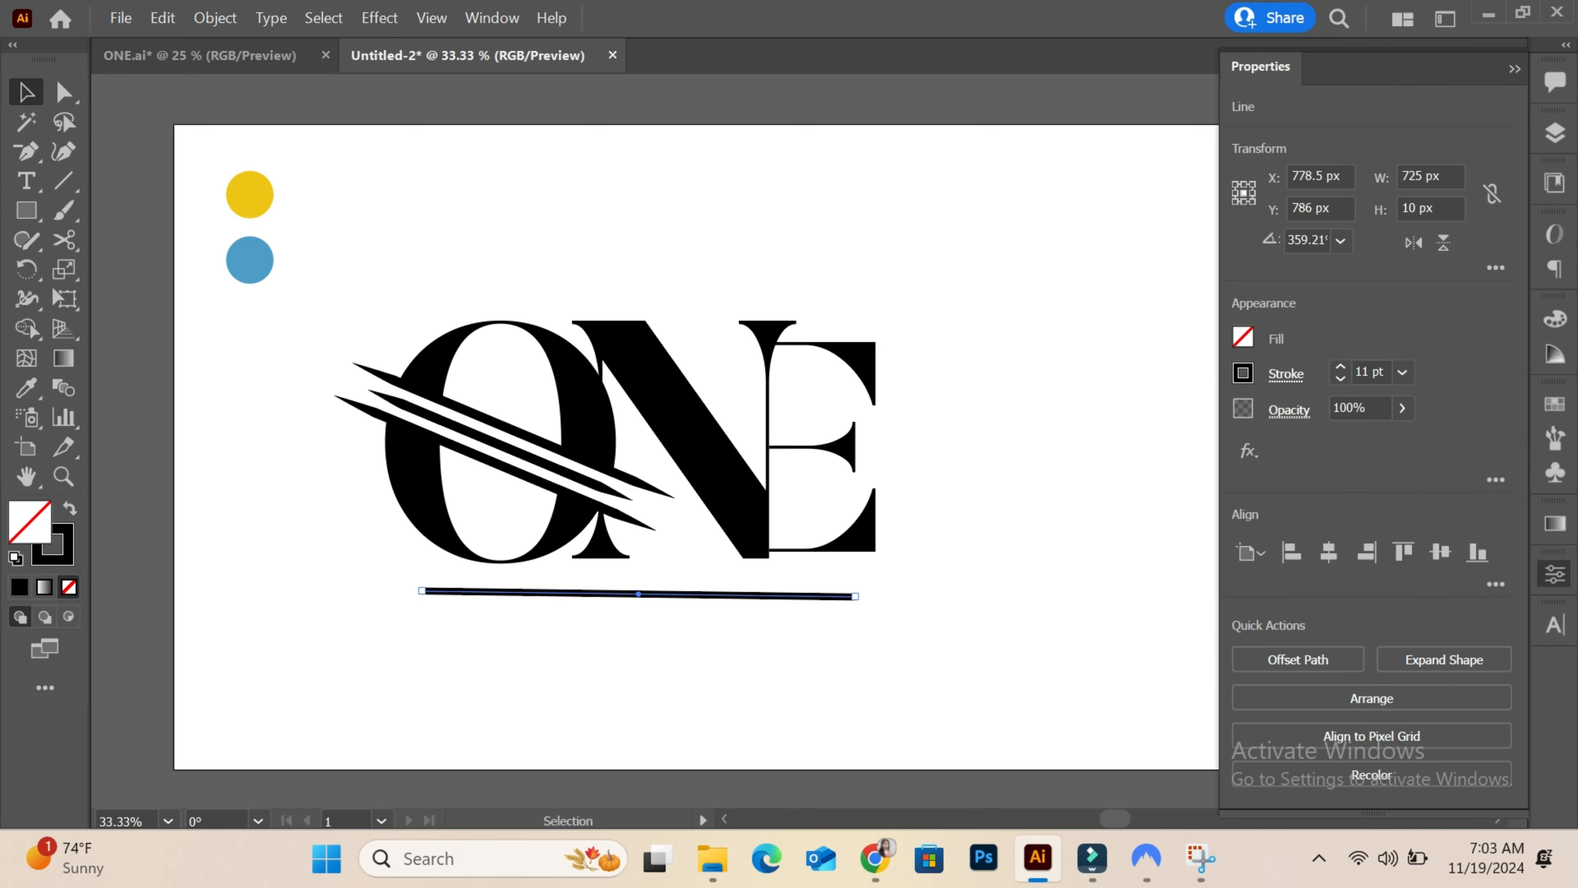
Step: Apply the width profile with pointed ends and an even middle to the underline, and lengthen it to the E's outer edge
{"action": "left_click", "coordinate": [1284, 373]}
{"action": "left_click", "coordinate": [1233, 757]}
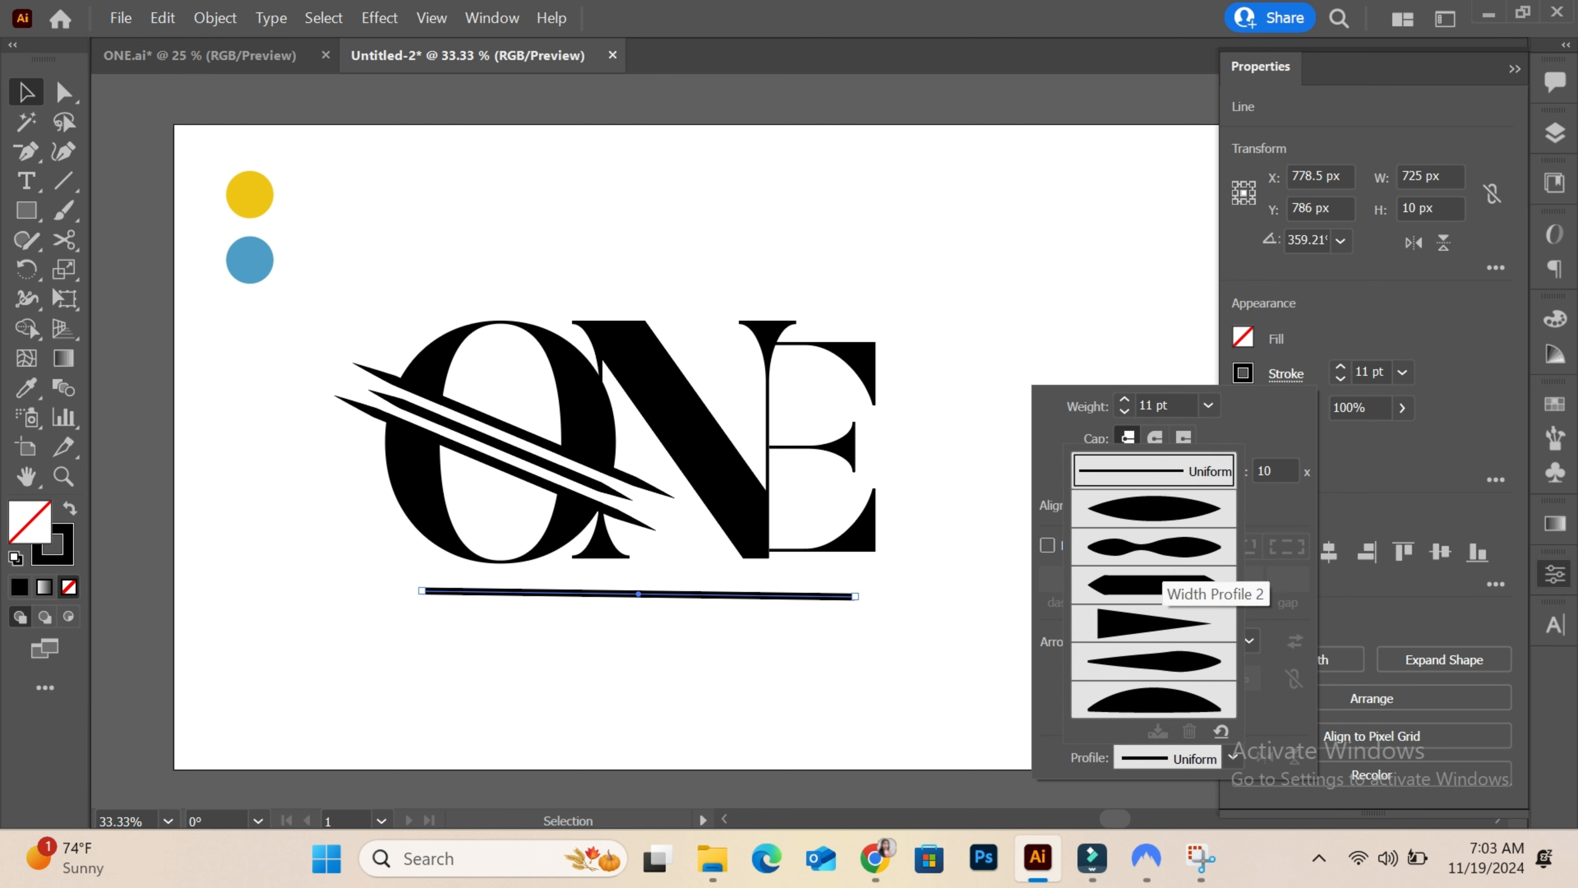
{"action": "left_click", "coordinate": [1156, 578]}
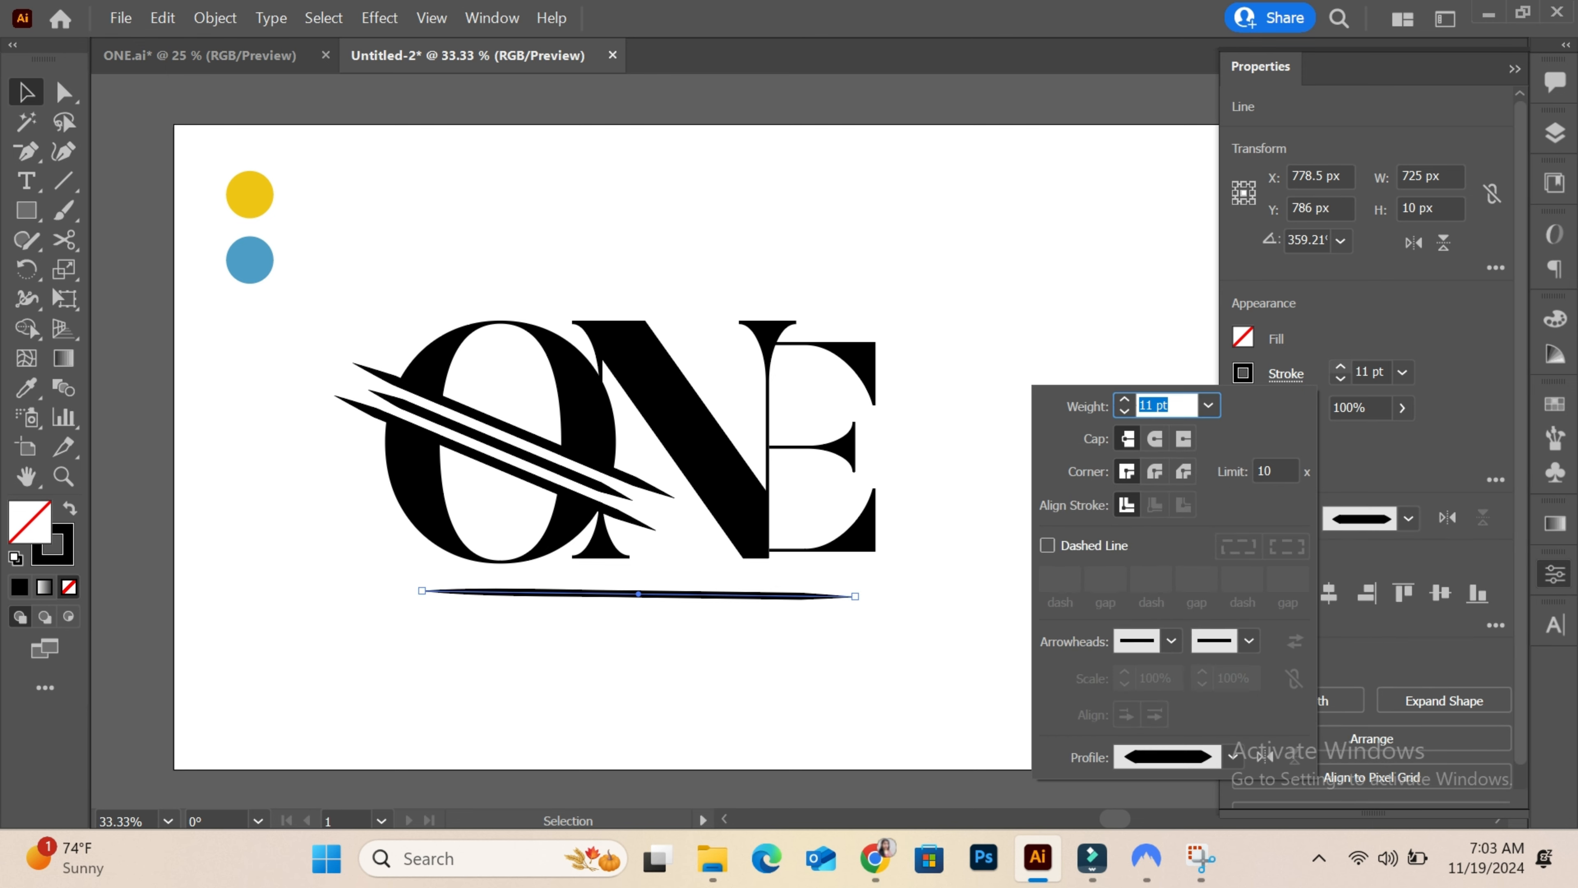
{"action": "key", "text": "Escape"}
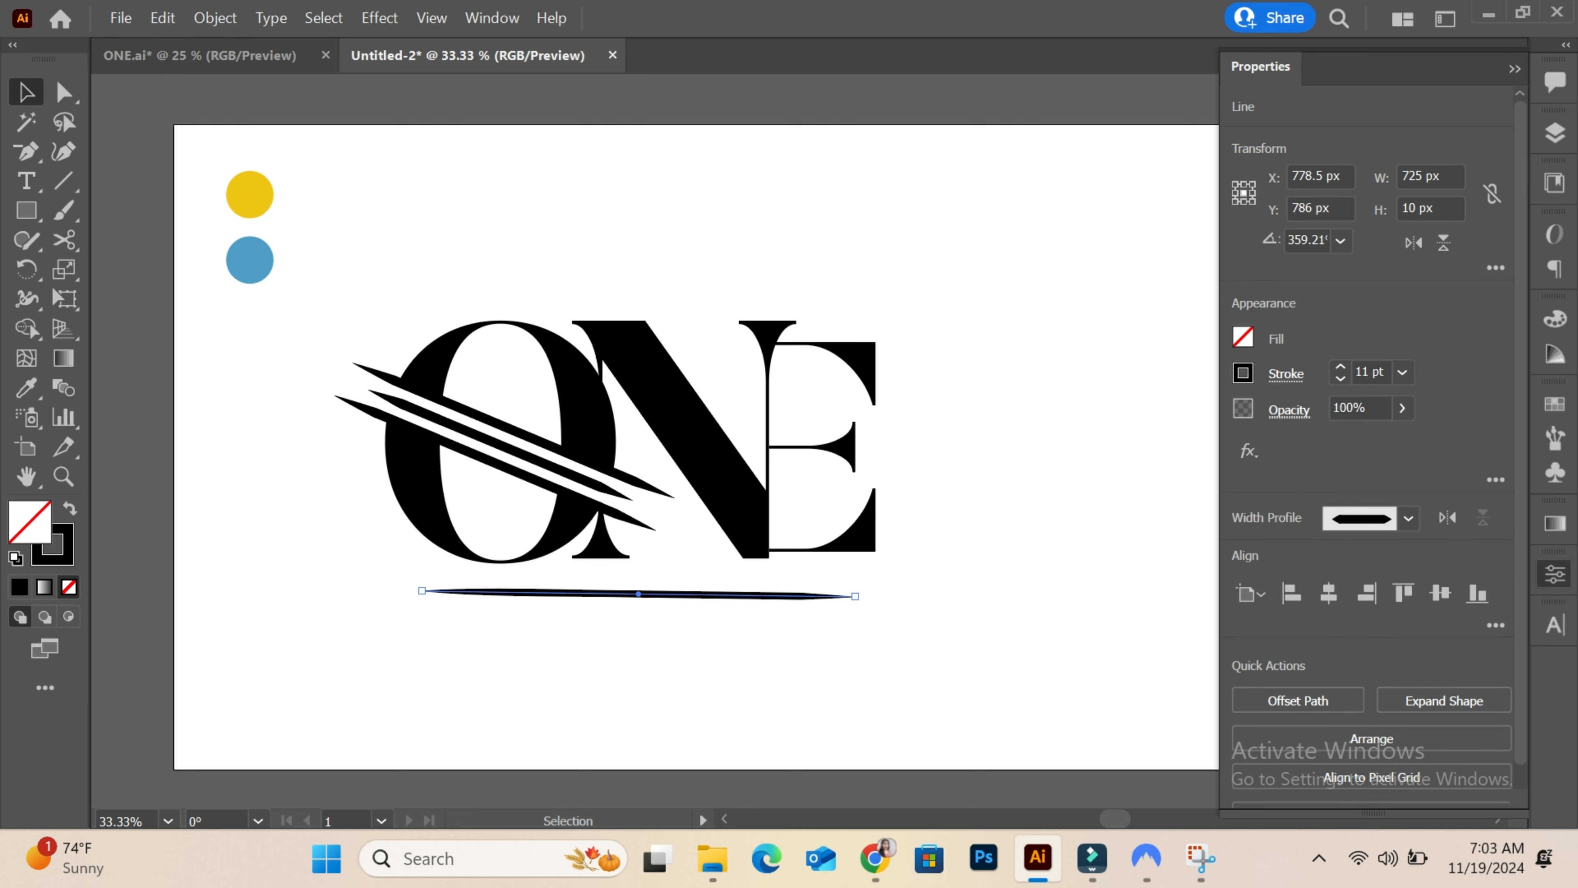
{"action": "left_click_drag", "start_coordinate": [855, 596], "coordinate": [807, 595]}
{"action": "key", "text": "ctrl+shift+a"}
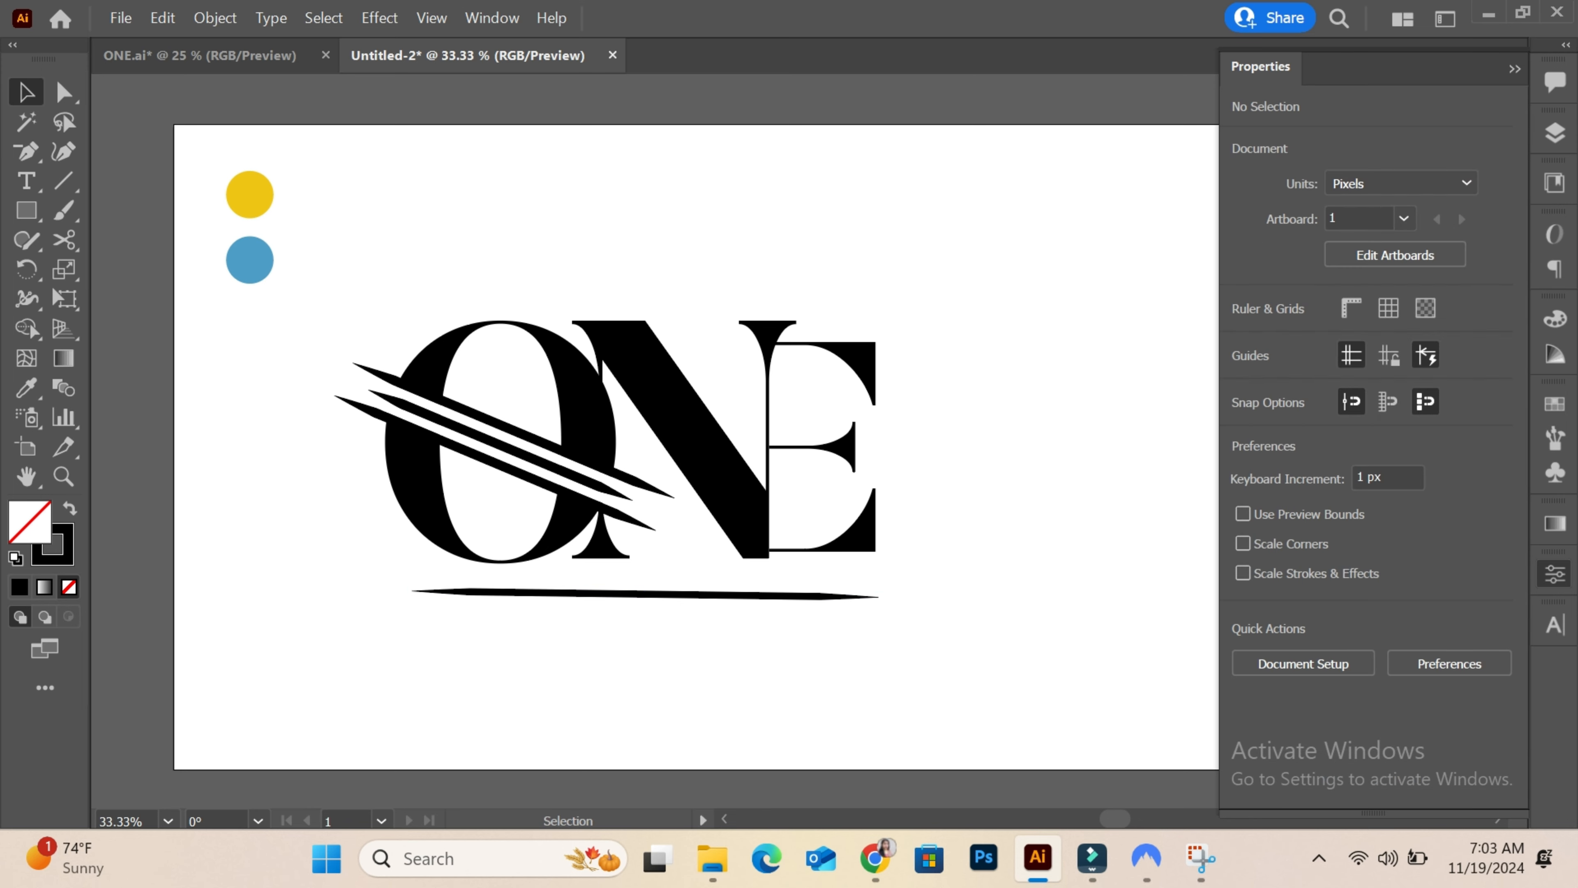
Step: Place a point text object below the underline and scale it up proportionally to about 108 pt
{"action": "left_click", "coordinate": [25, 181]}
{"action": "left_click", "coordinate": [466, 631]}
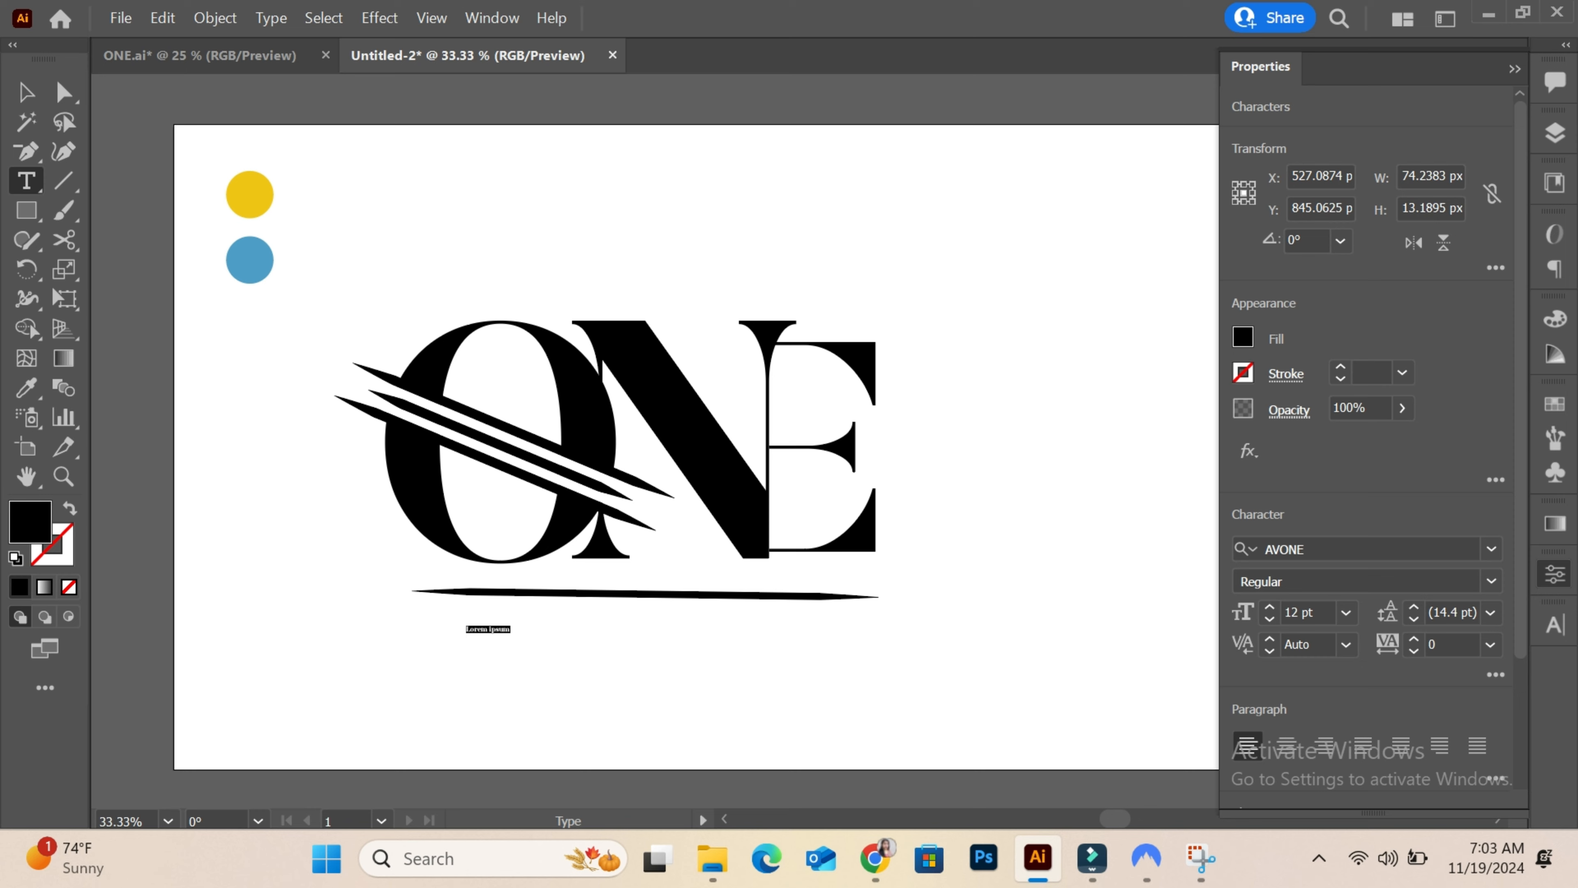
{"action": "left_click", "coordinate": [26, 92]}
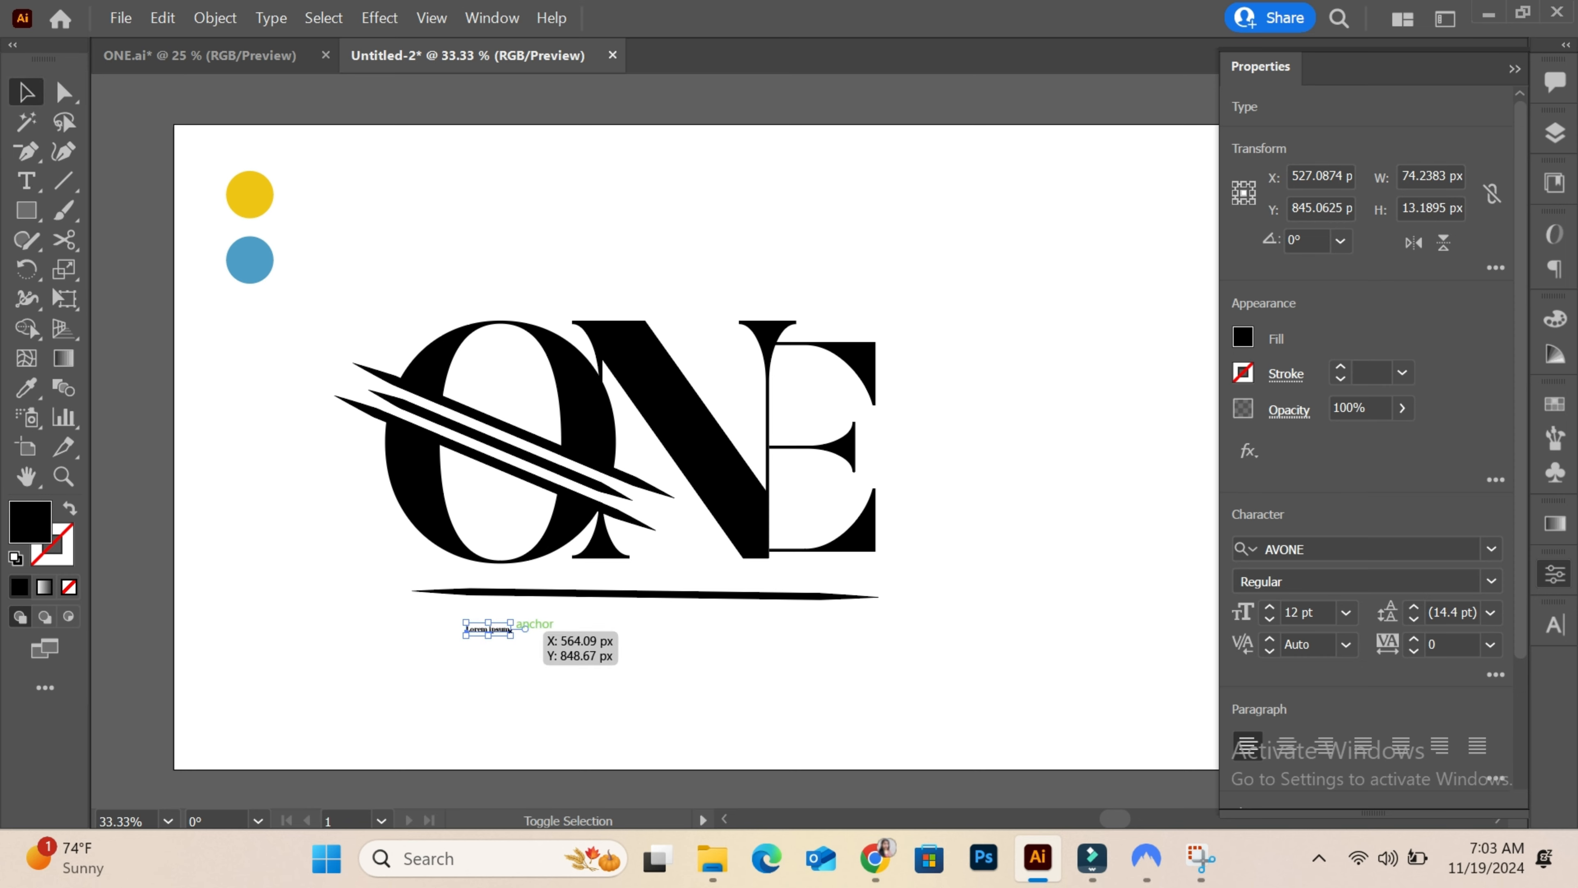
{"action": "left_click_drag", "start_coordinate": [510, 622], "coordinate": [450, 690], "text": "alt+shift"}
Step: Replace the placeholder text below the underline with SKILL
{"action": "left_click", "coordinate": [25, 180]}
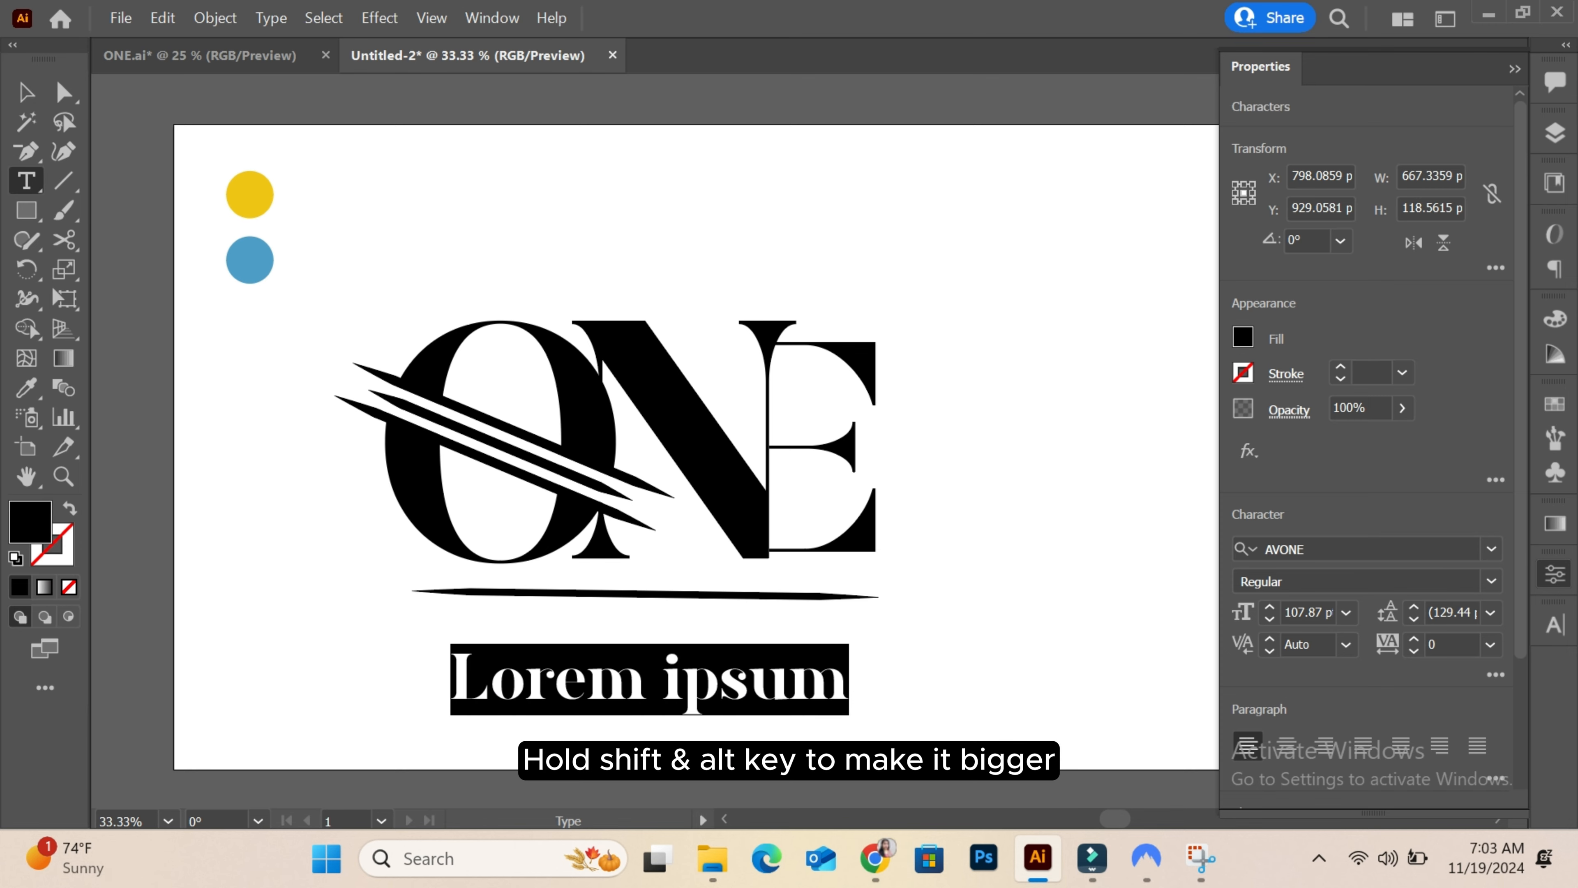
{"action": "type", "text": "Sk"}
{"action": "key", "text": "BackSpace"}
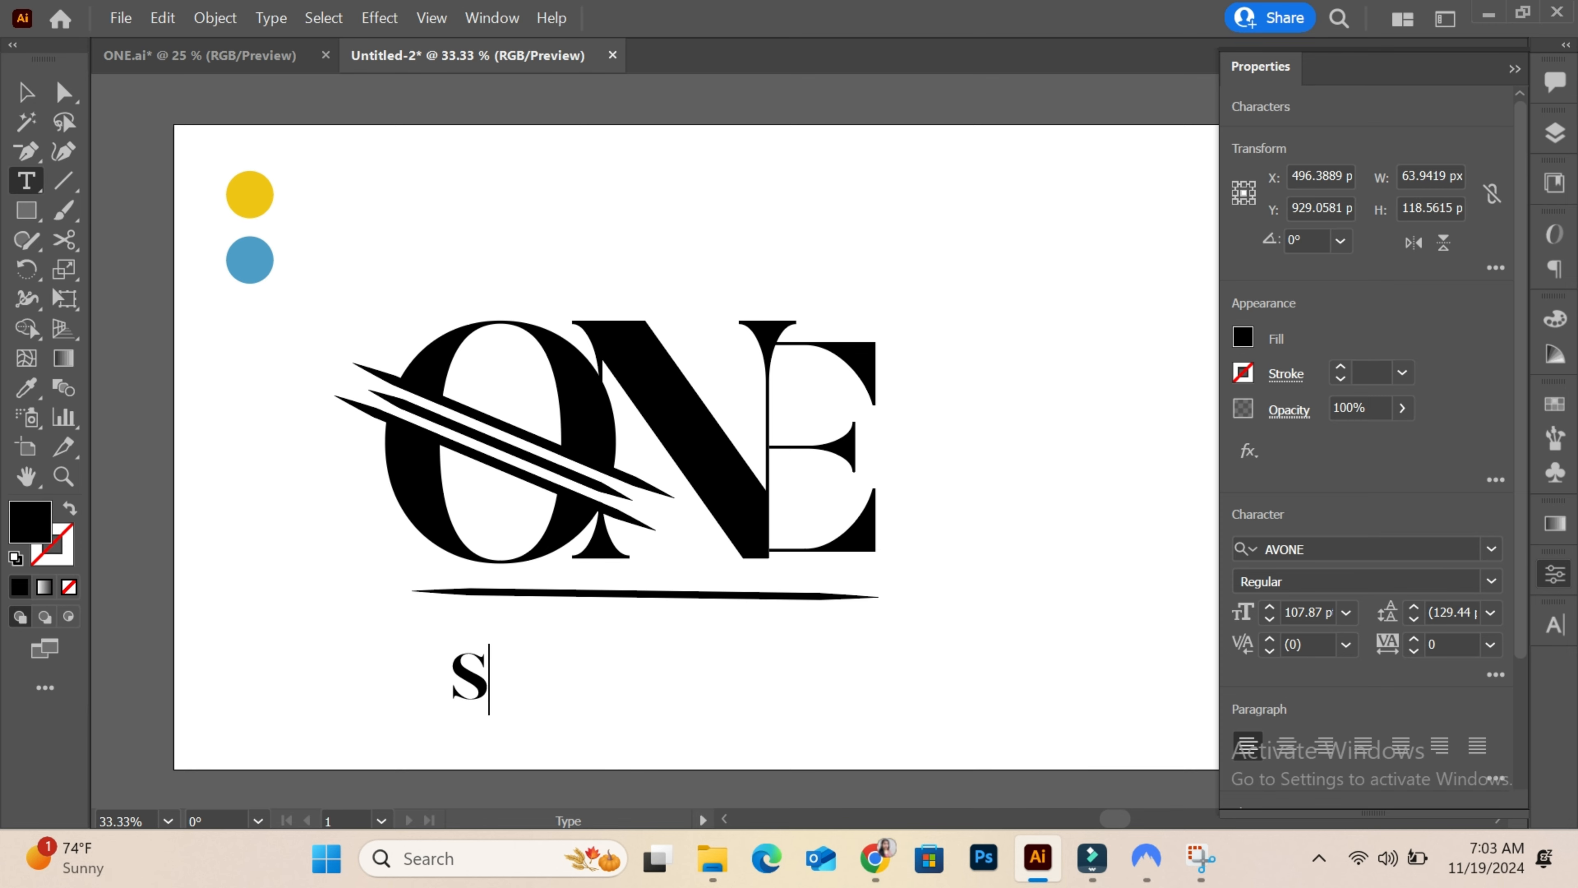
{"action": "type", "text": "KILL"}
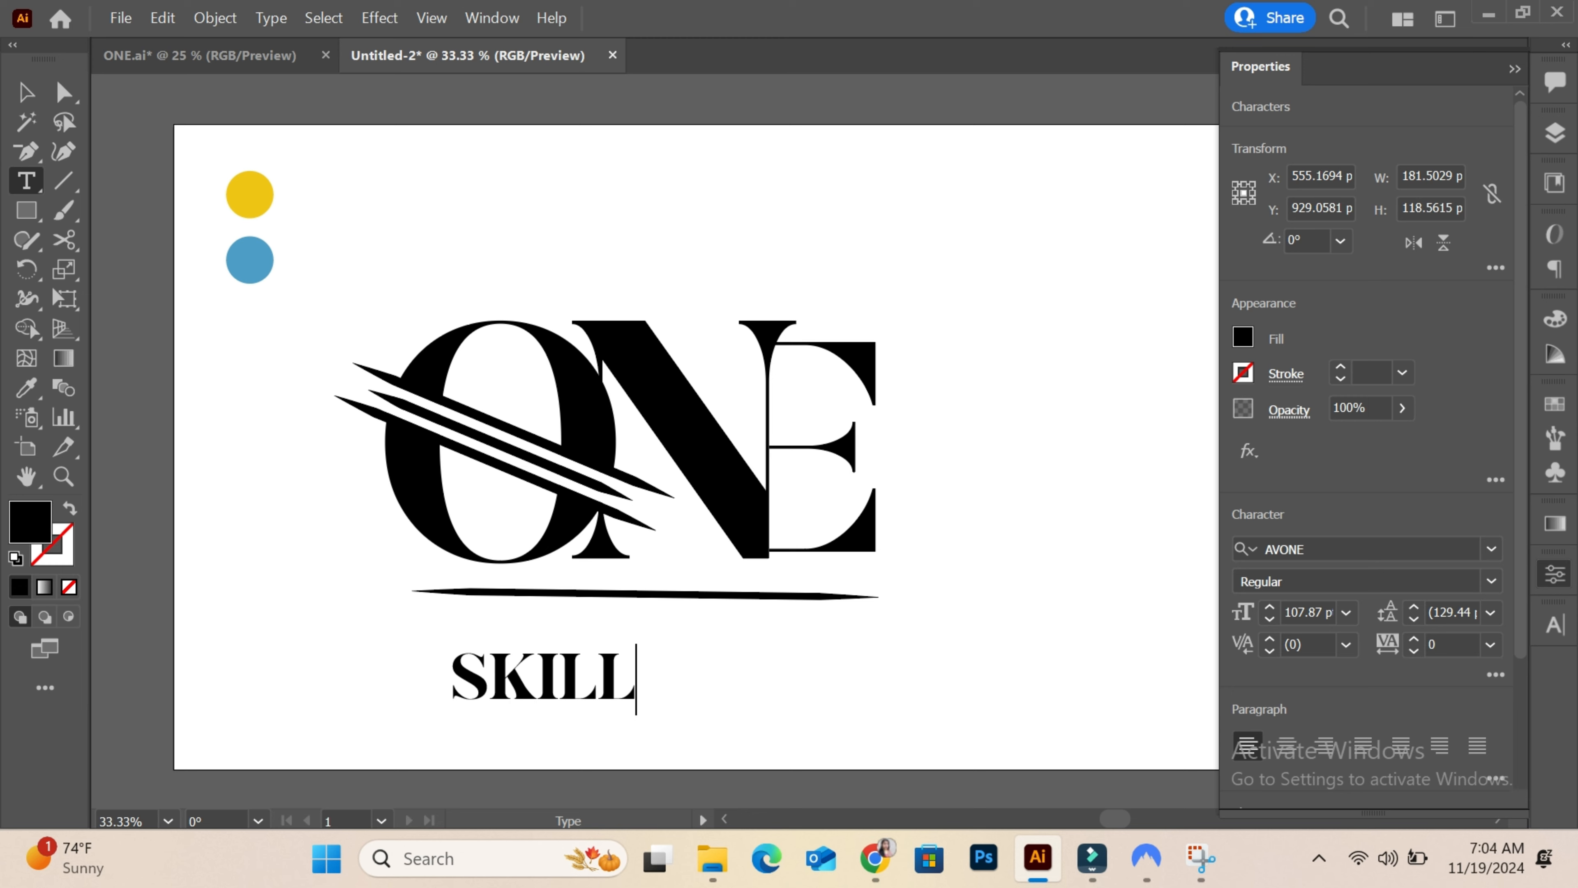
{"action": "left_click", "coordinate": [1355, 549]}
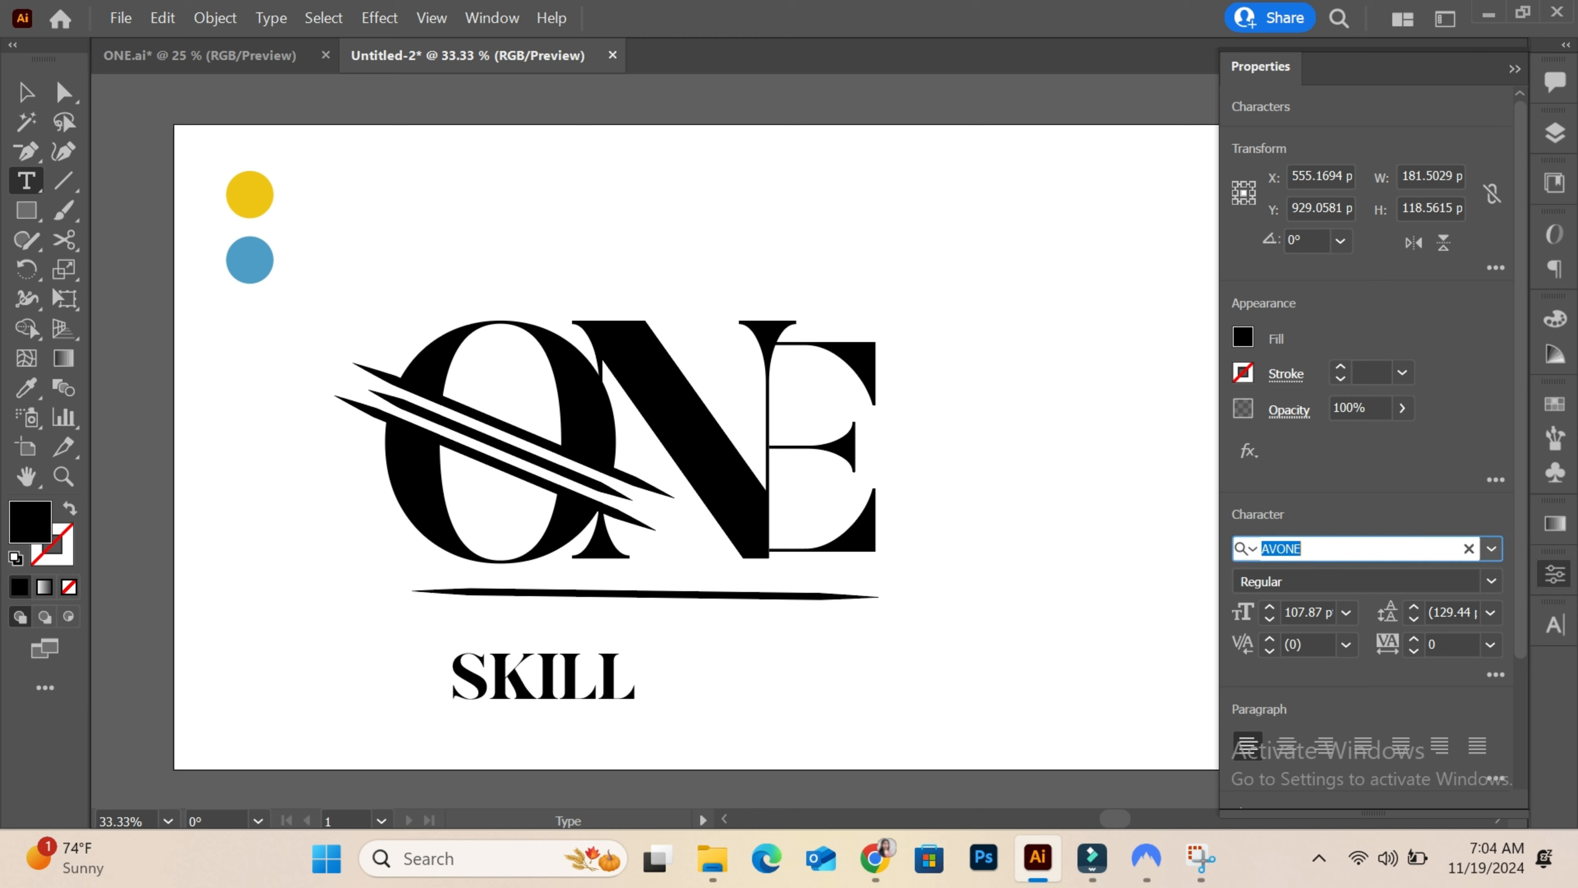
{"action": "type", "text": "BODO"}
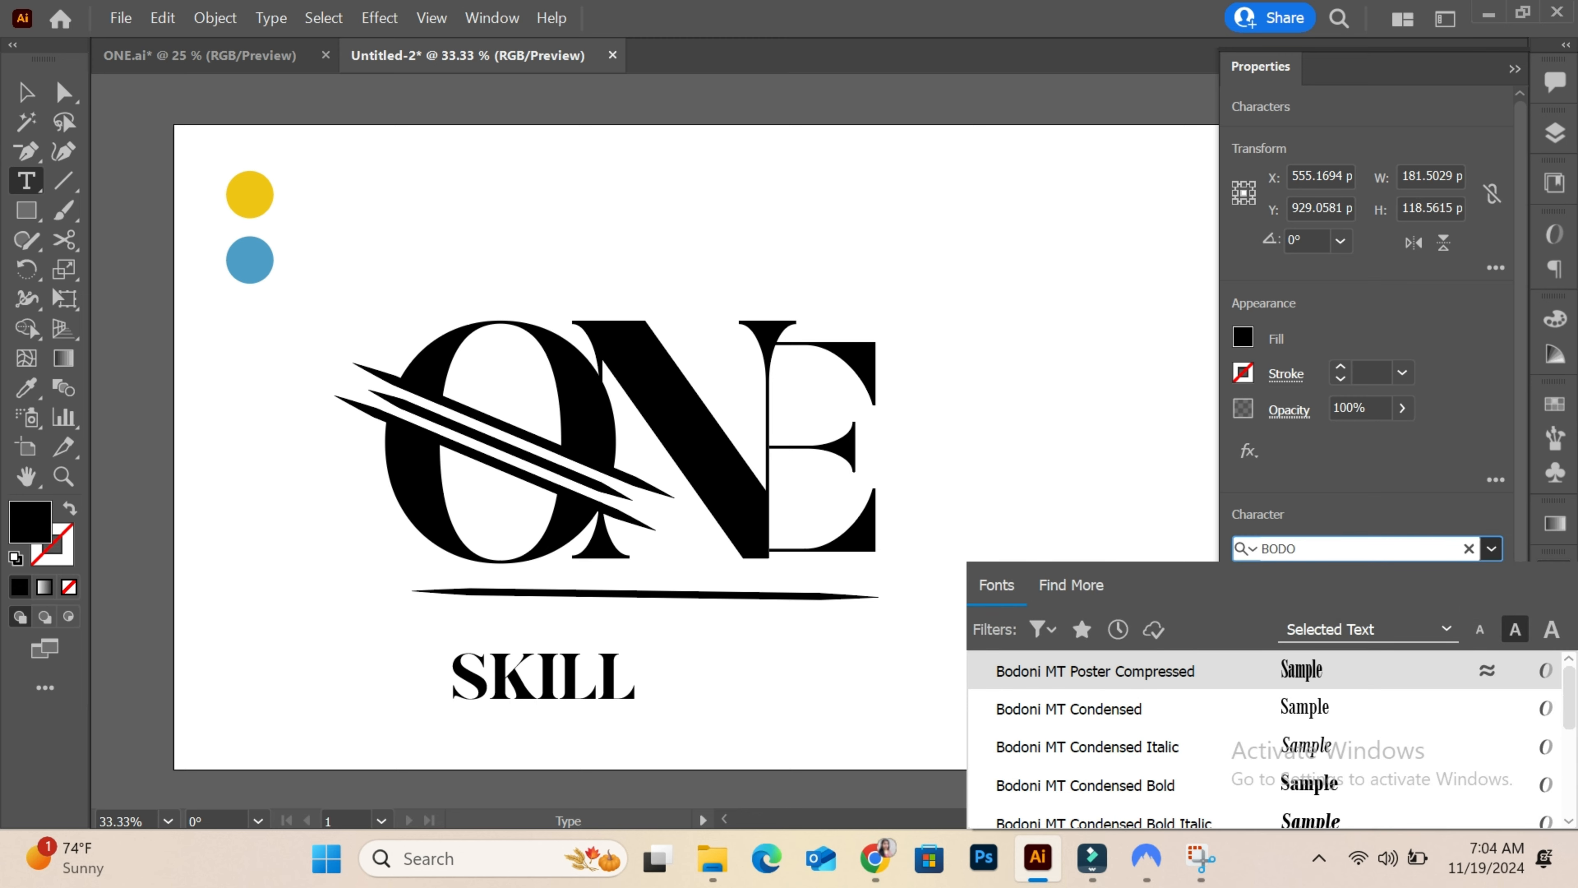
{"action": "key", "text": "Down"}
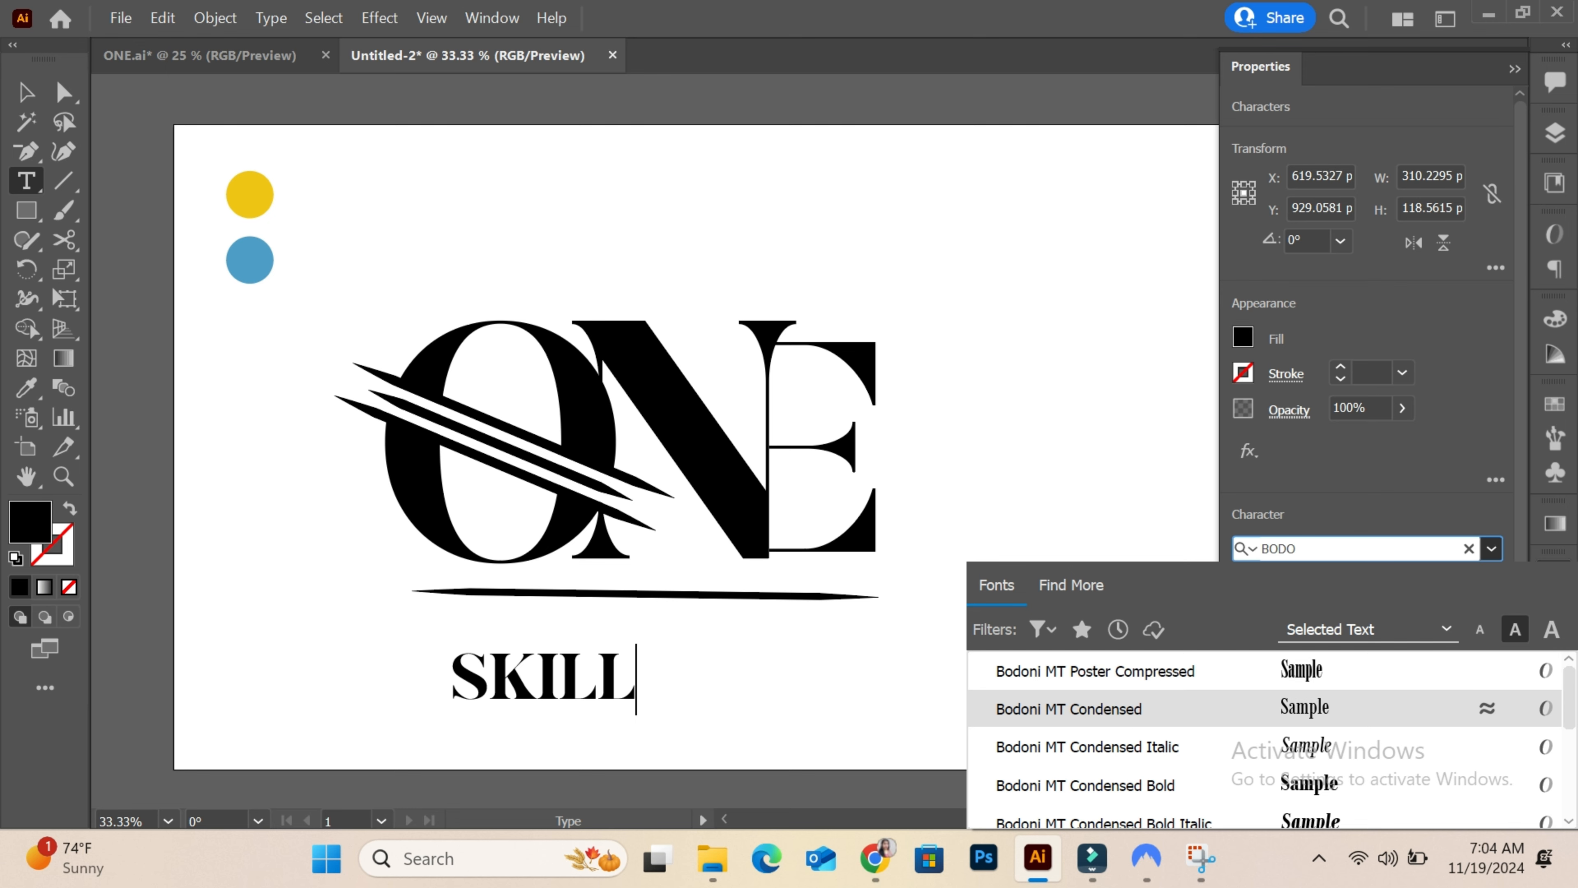
Step: Set the font of the SKILL text to Bodoni MT
{"action": "left_click", "coordinate": [26, 92]}
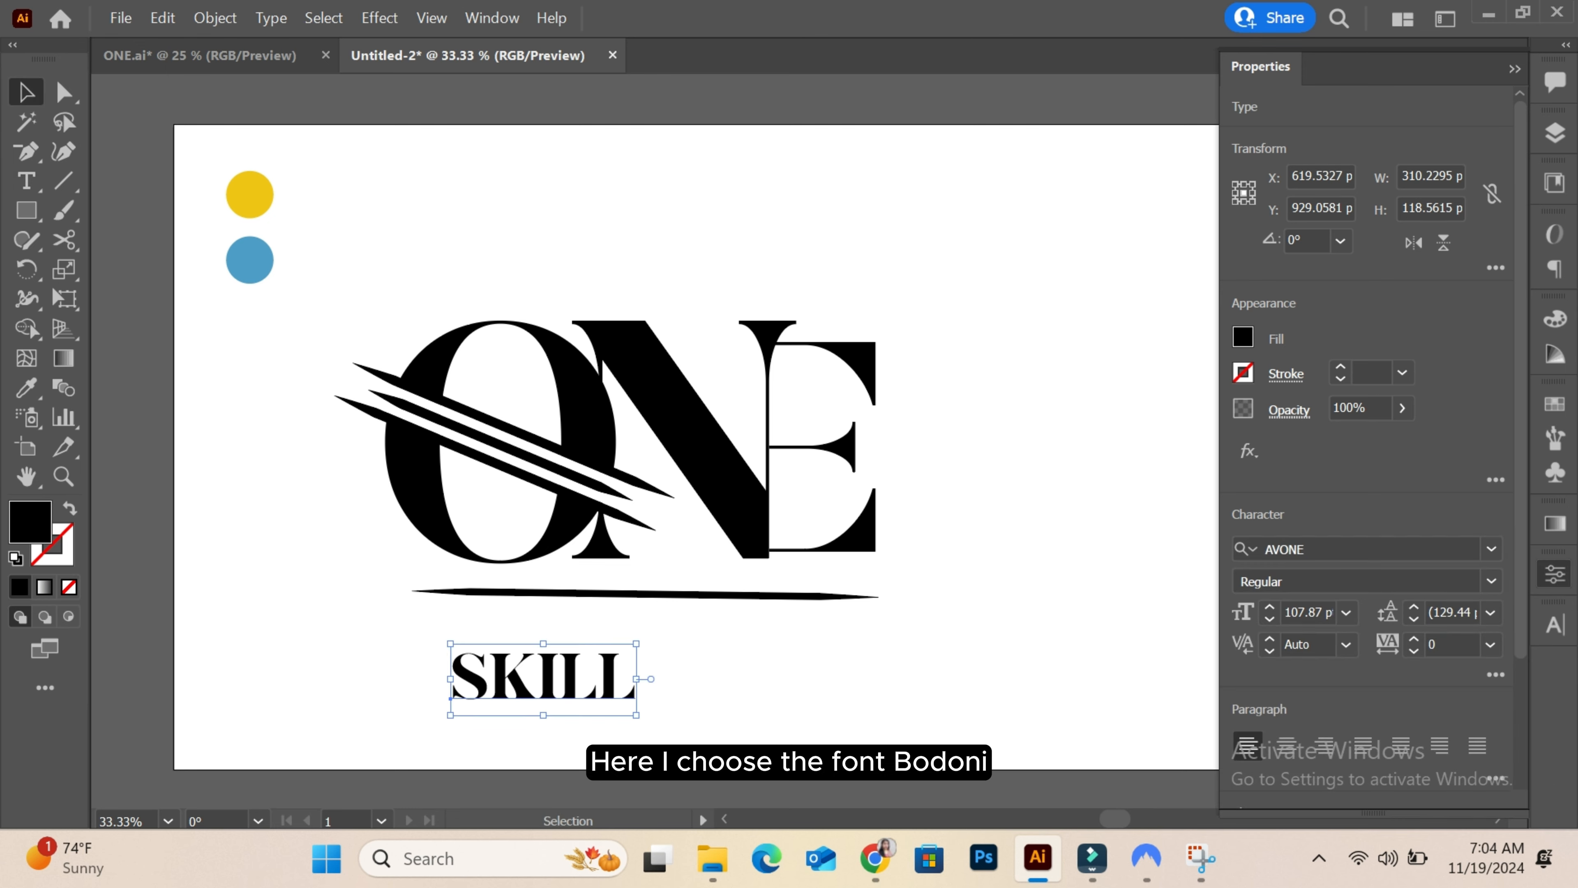
{"action": "left_click", "coordinate": [1281, 549]}
{"action": "type", "text": "BODONI"}
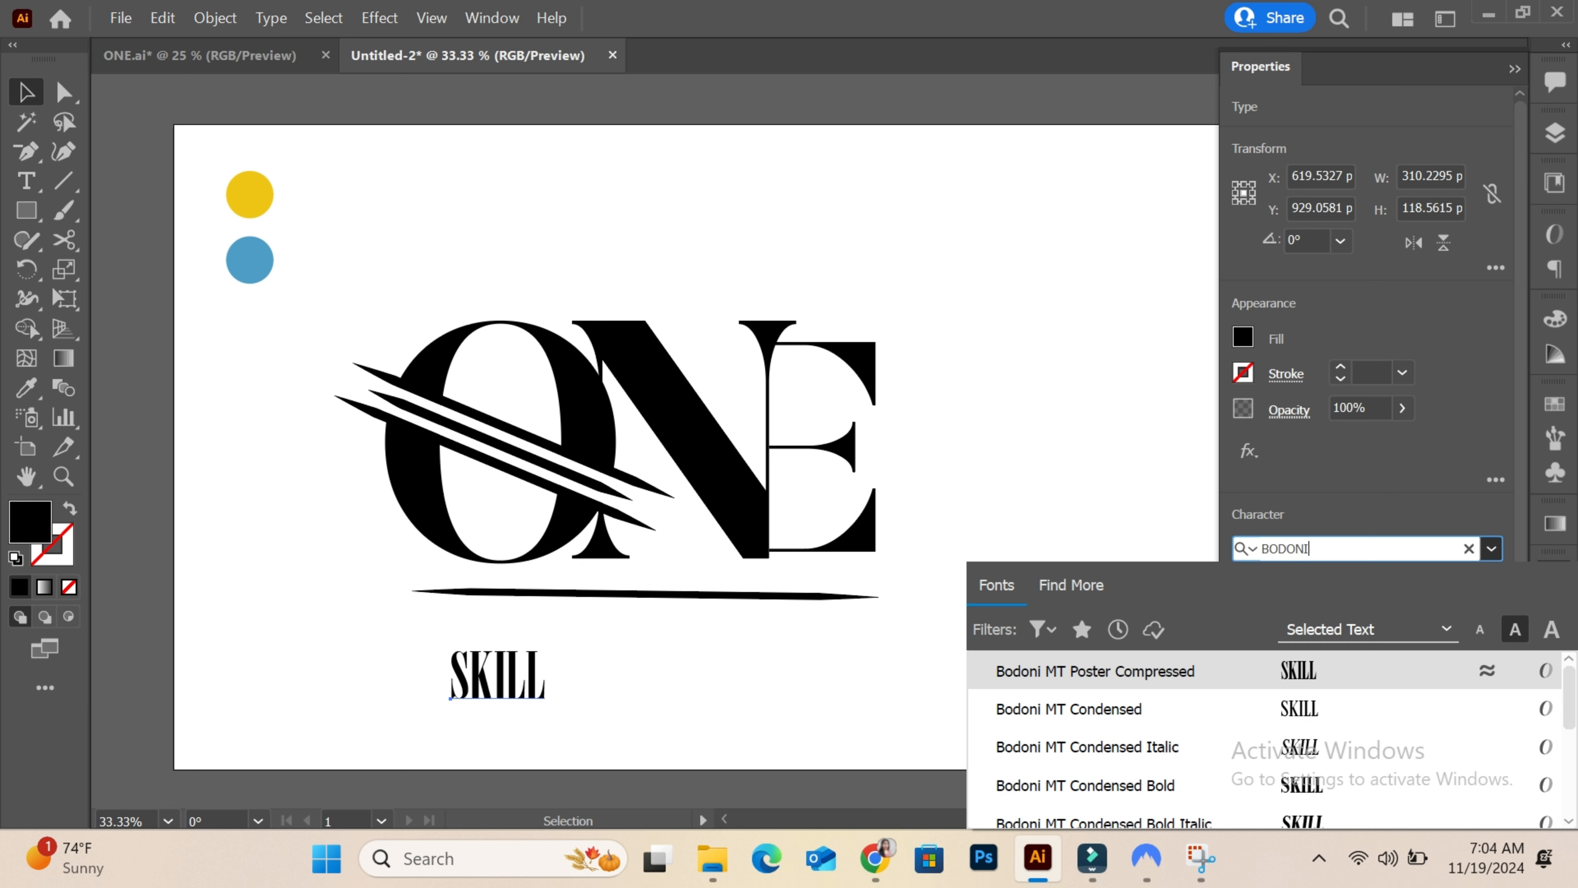
{"action": "key", "text": "Down"}
{"action": "key", "text": "Down"}
{"action": "key", "text": "Down"}
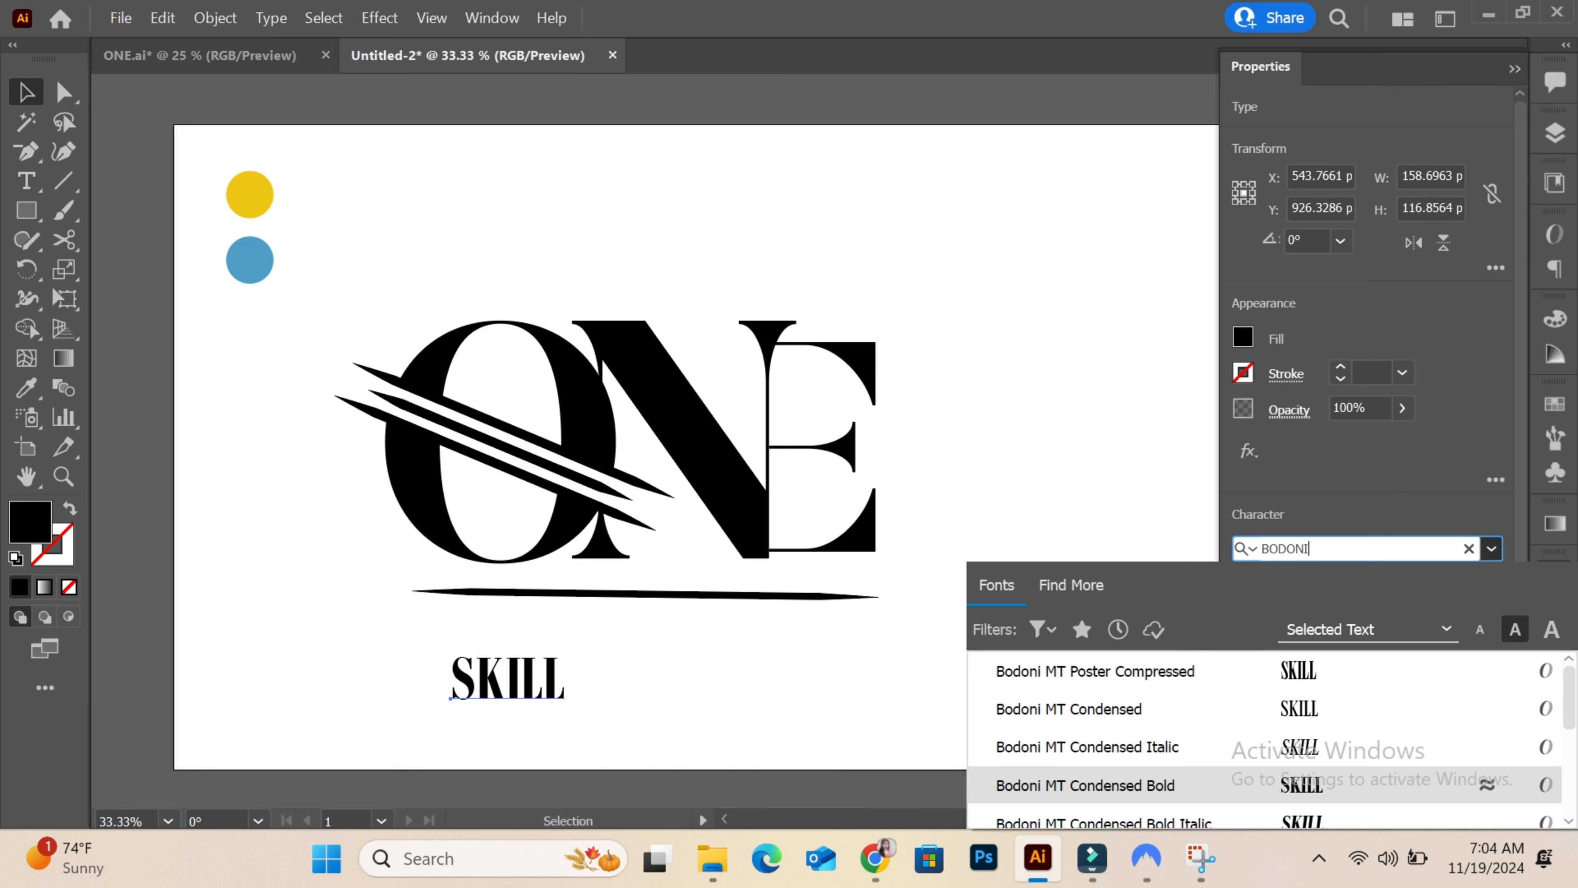
{"action": "scroll", "coordinate": [1264, 738], "scroll_direction": "down", "scroll_amount": 2}
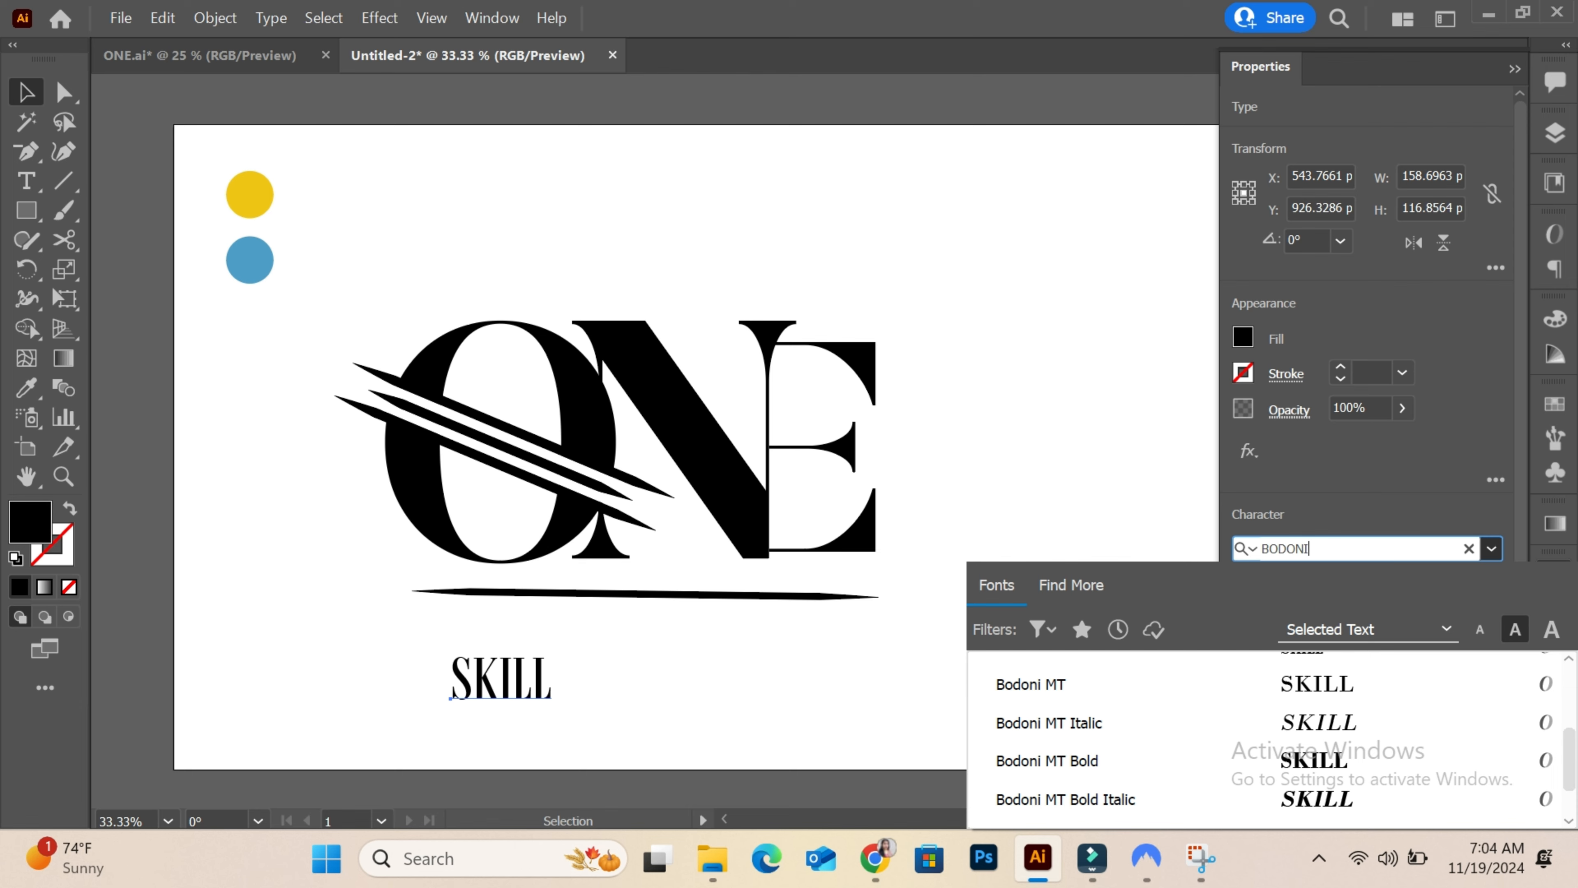
{"action": "left_click", "coordinate": [1265, 684]}
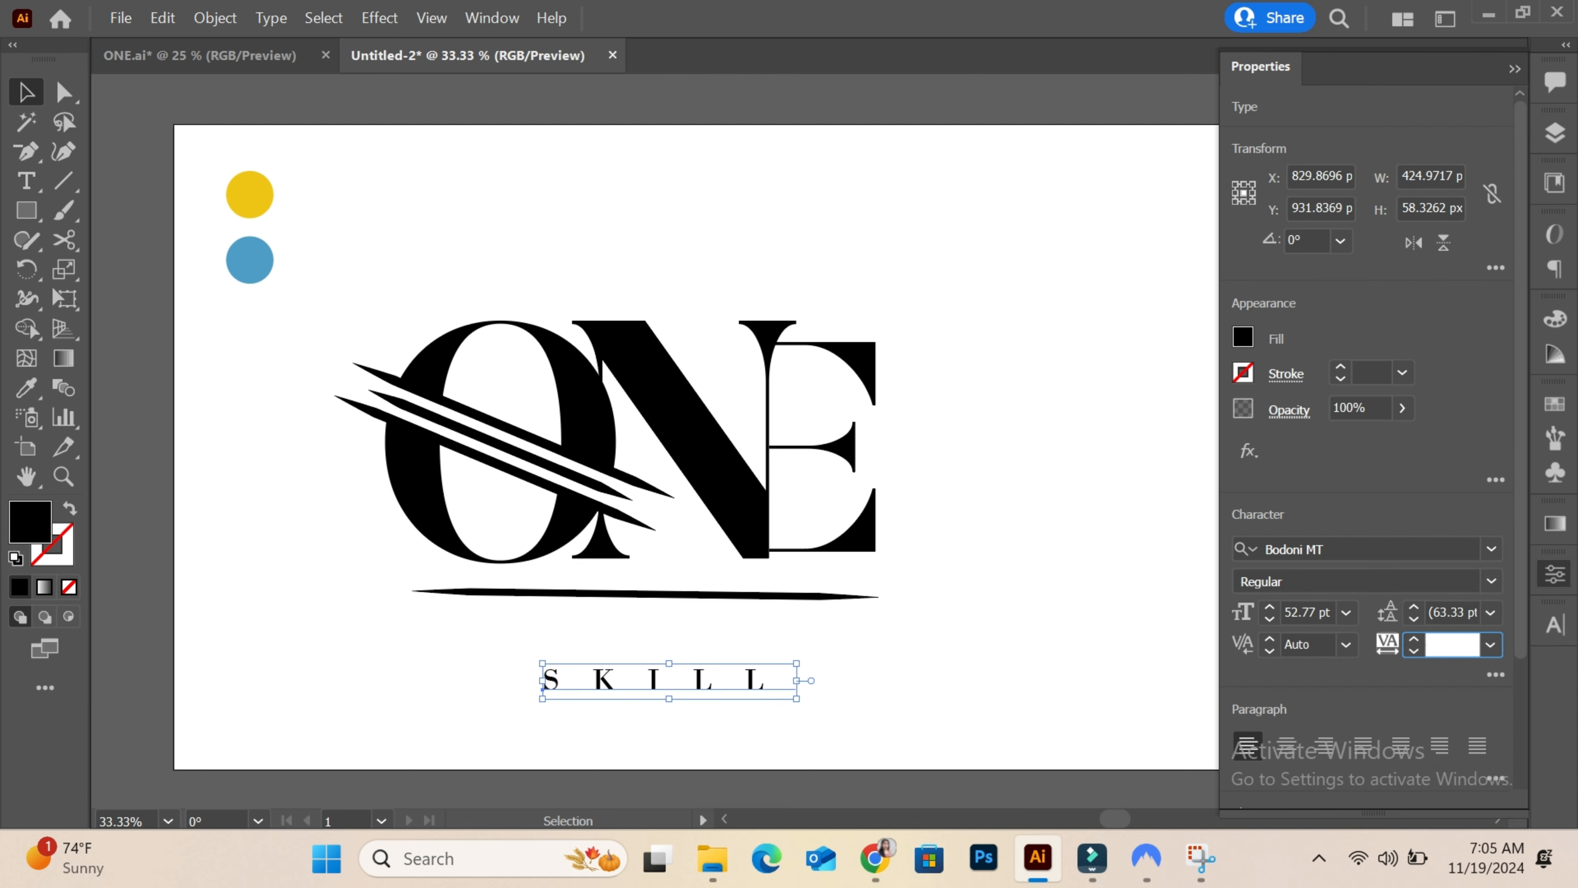
Step: Set the tracking of the SKILL text to 2000 and move it directly beneath the underline
{"action": "key", "text": "Return"}
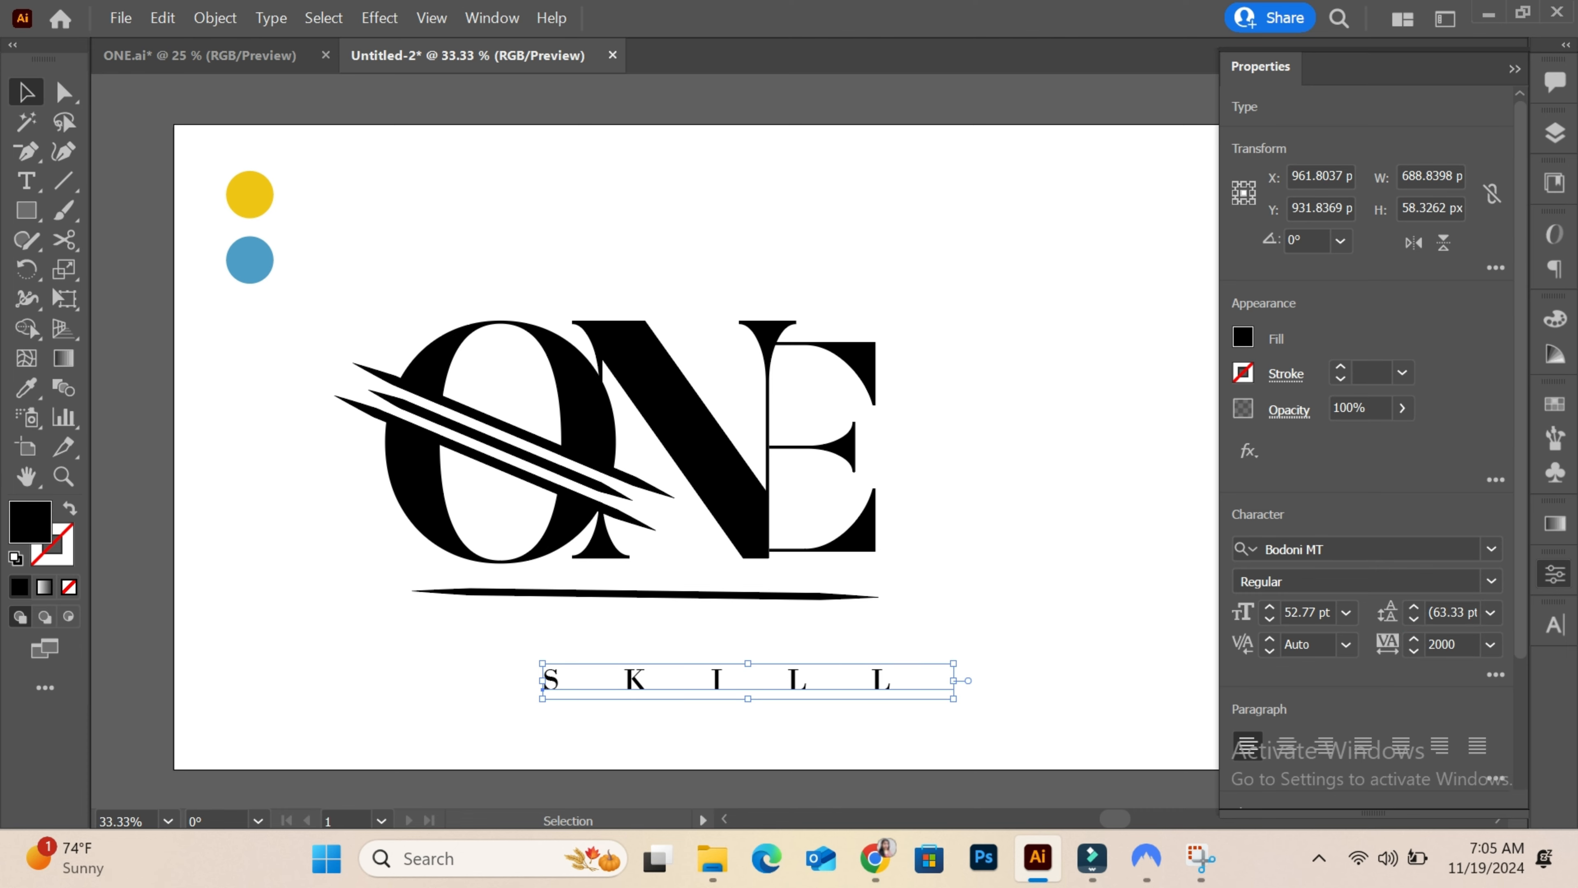
{"action": "left_click_drag", "start_coordinate": [894, 678], "coordinate": [827, 620]}
{"action": "key", "text": "ctrl+shift+a"}
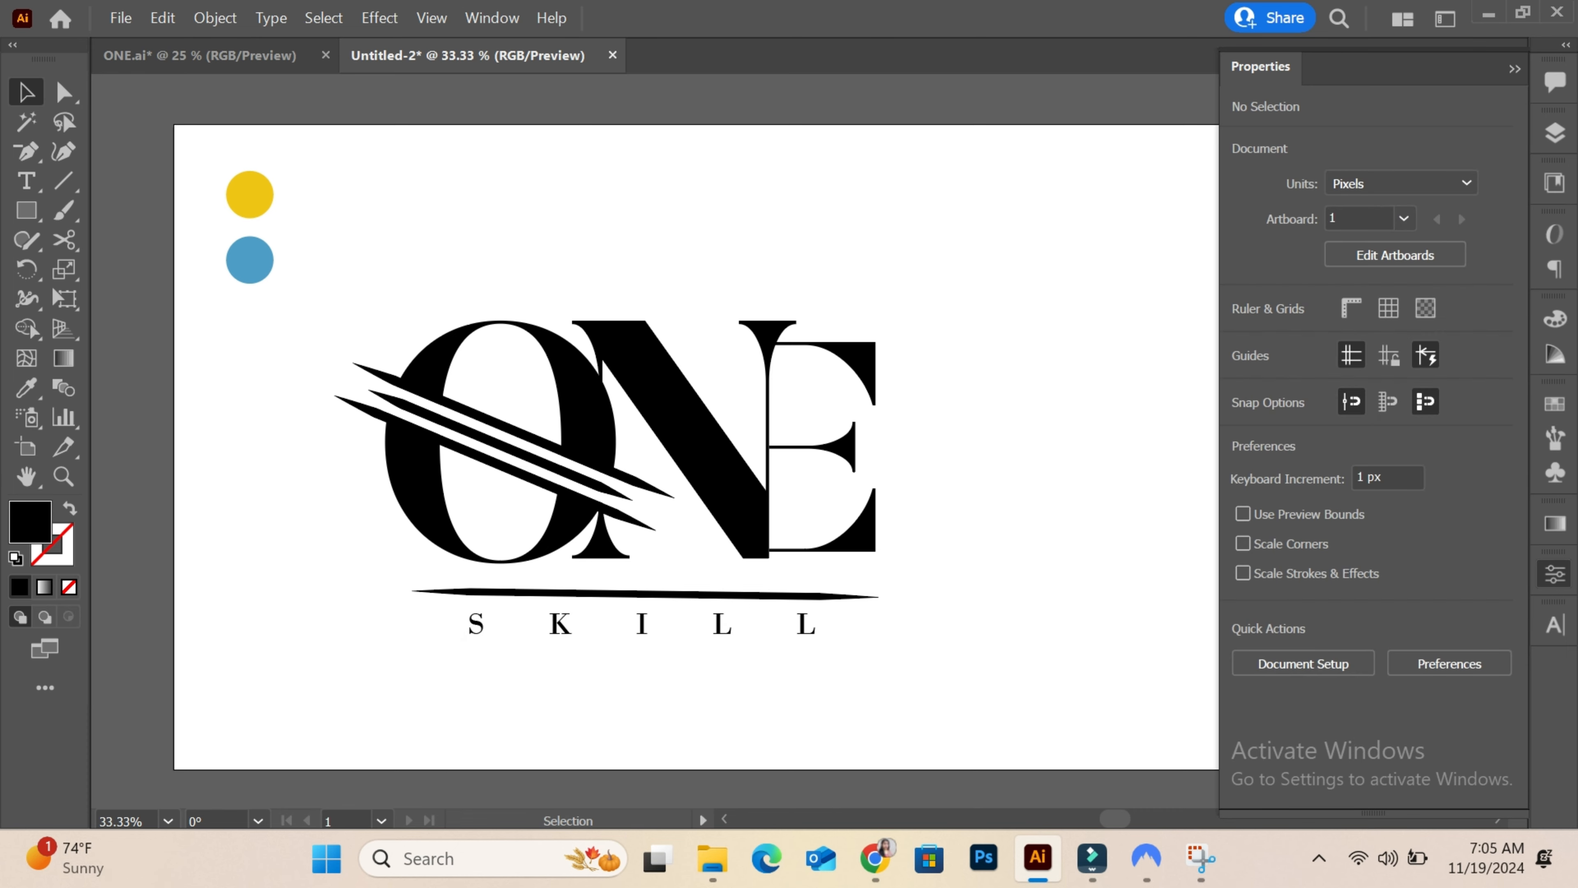
{"action": "left_click", "coordinate": [1514, 68]}
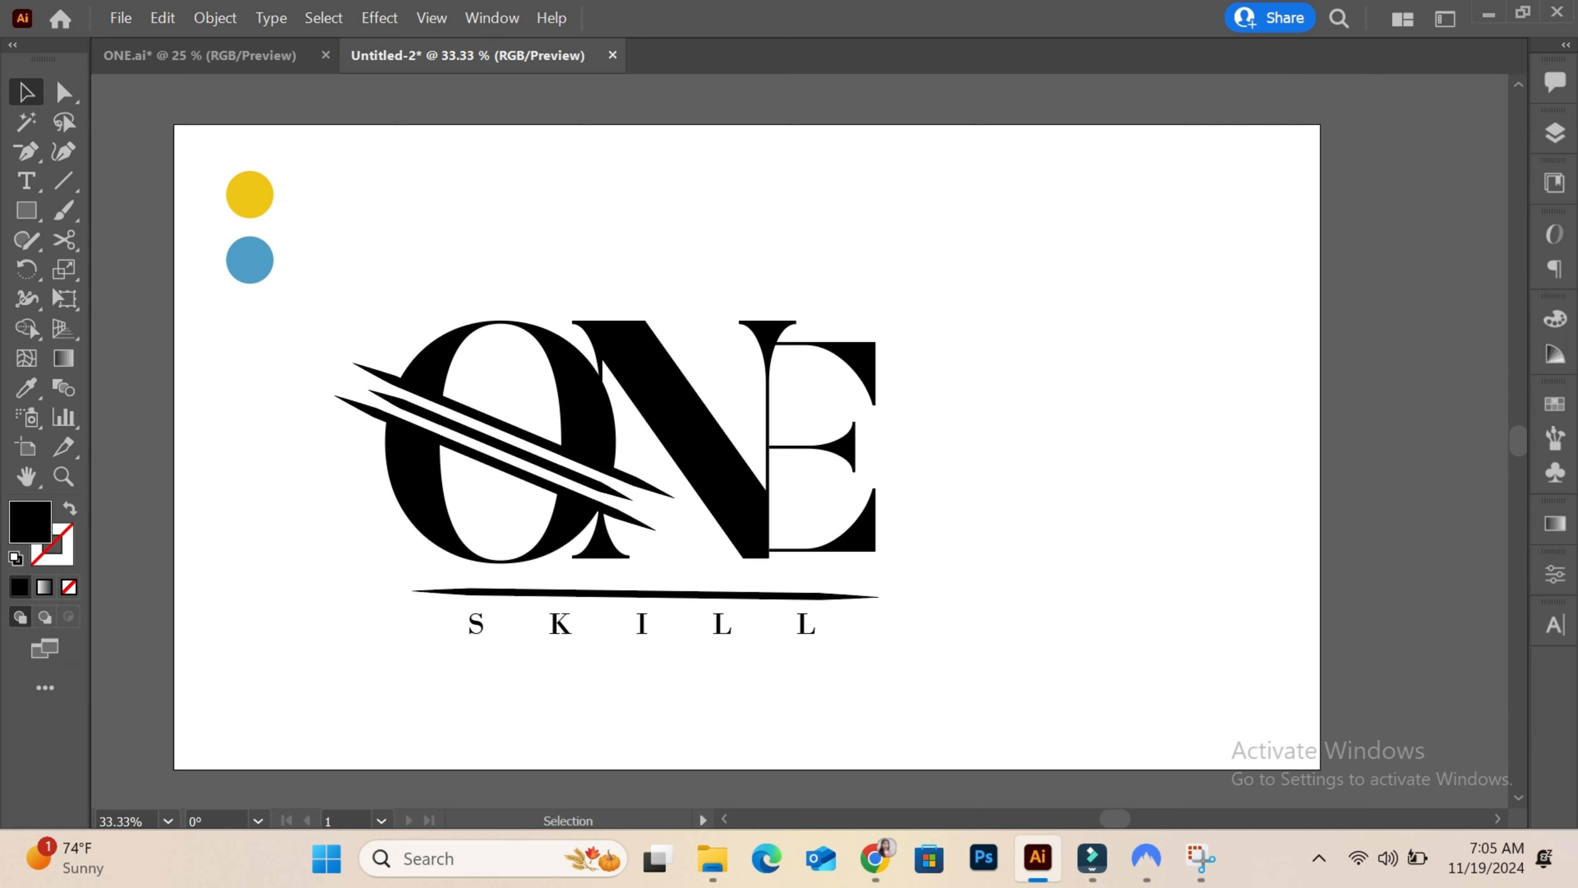
Step: Enlarge the SKILL text slightly, centre it under the underline and convert it to outlines
{"action": "left_click", "coordinate": [811, 628]}
{"action": "left_click_drag", "start_coordinate": [878, 642], "coordinate": [900, 647]}
{"action": "key", "text": "ctrl+shift+a"}
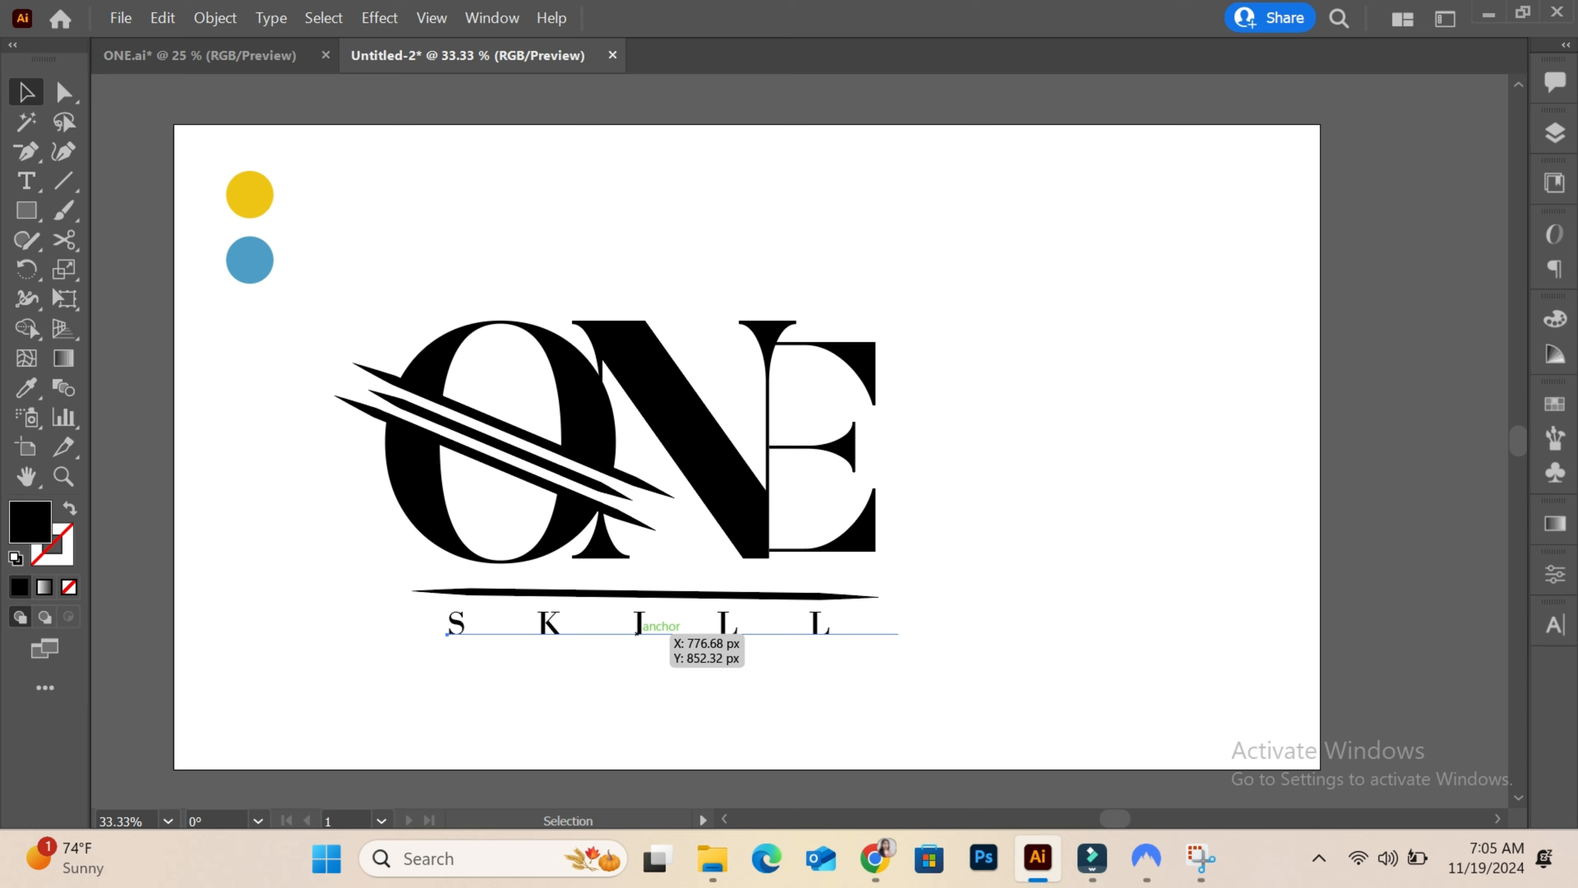
{"action": "left_click", "coordinate": [639, 628]}
{"action": "right_click", "coordinate": [638, 628]}
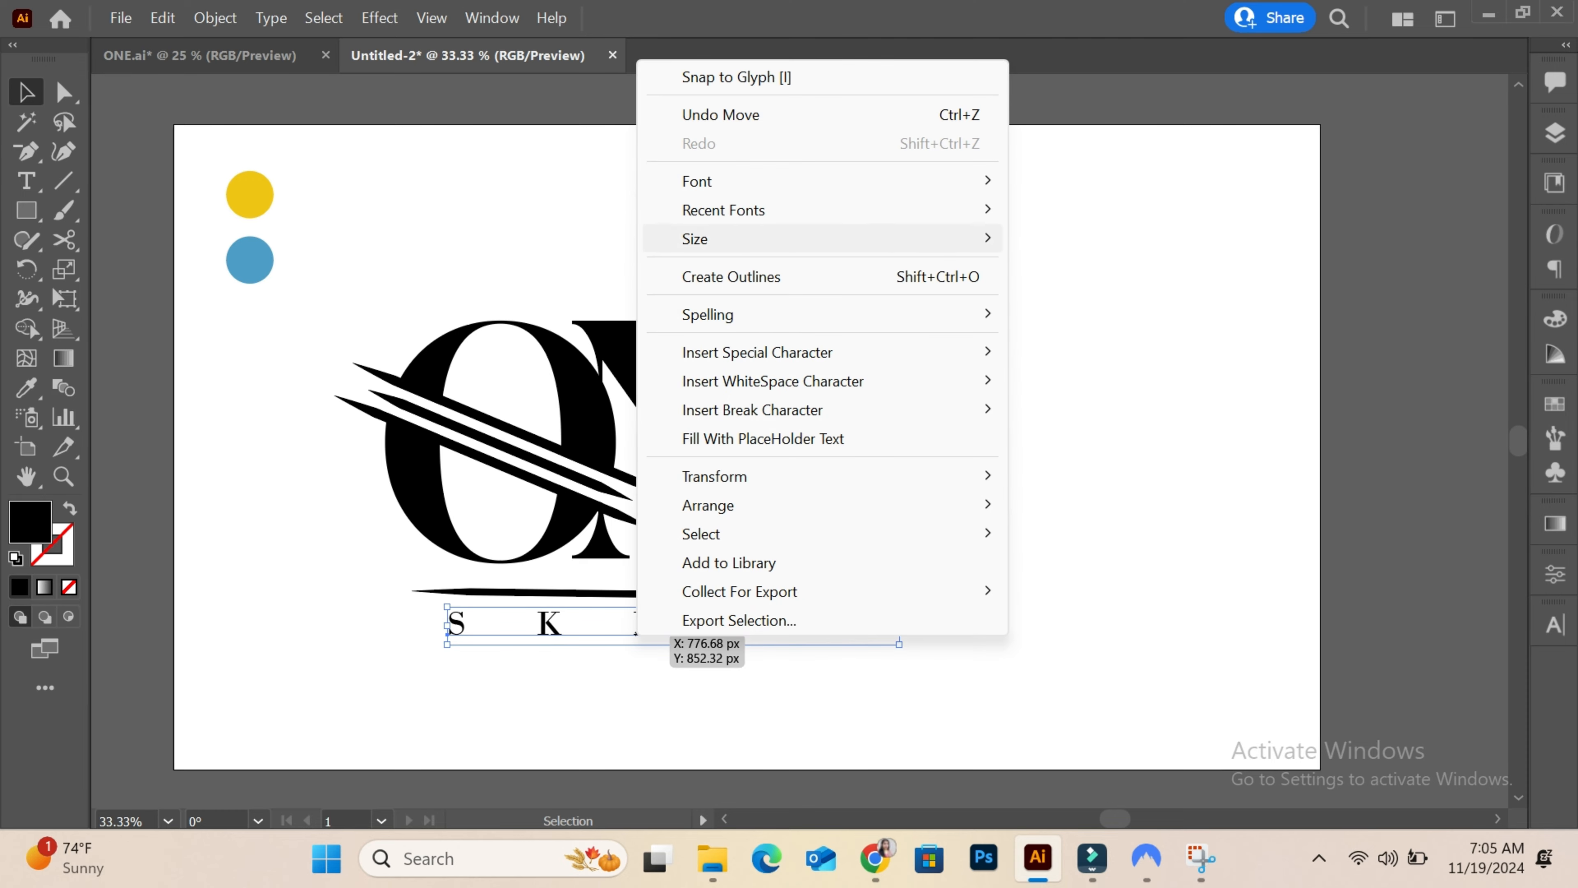
{"action": "left_click", "coordinate": [687, 274]}
{"action": "key", "text": "ctrl+shift+a"}
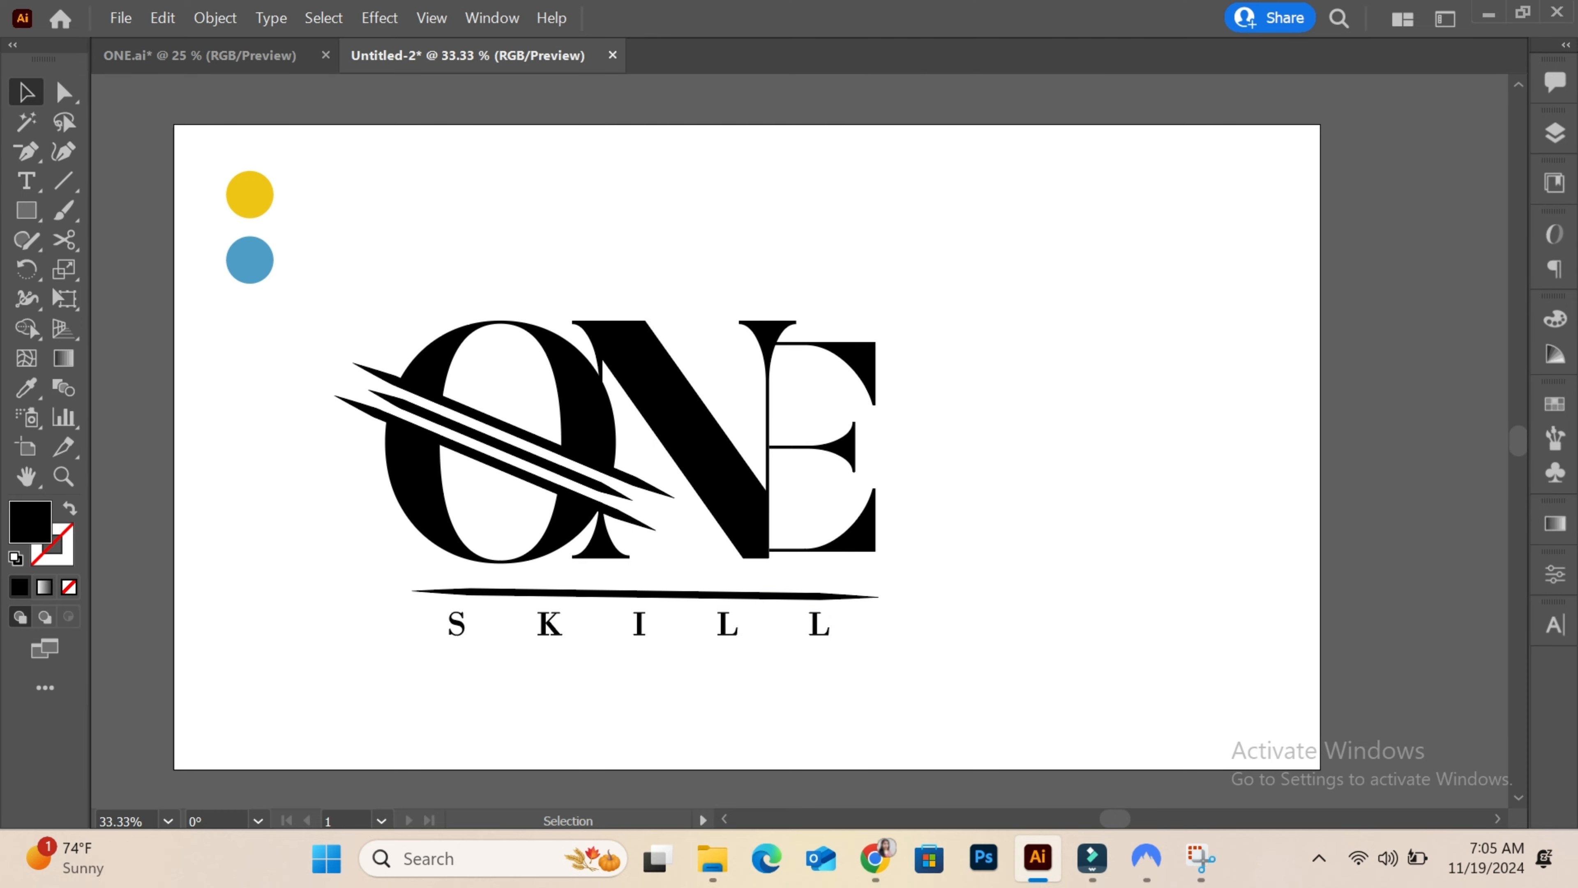
Step: Merge the upper part of the O with the top stripe, including both tips, using the Shape Builder
{"action": "left_click_drag", "start_coordinate": [427, 384], "coordinate": [429, 386]}
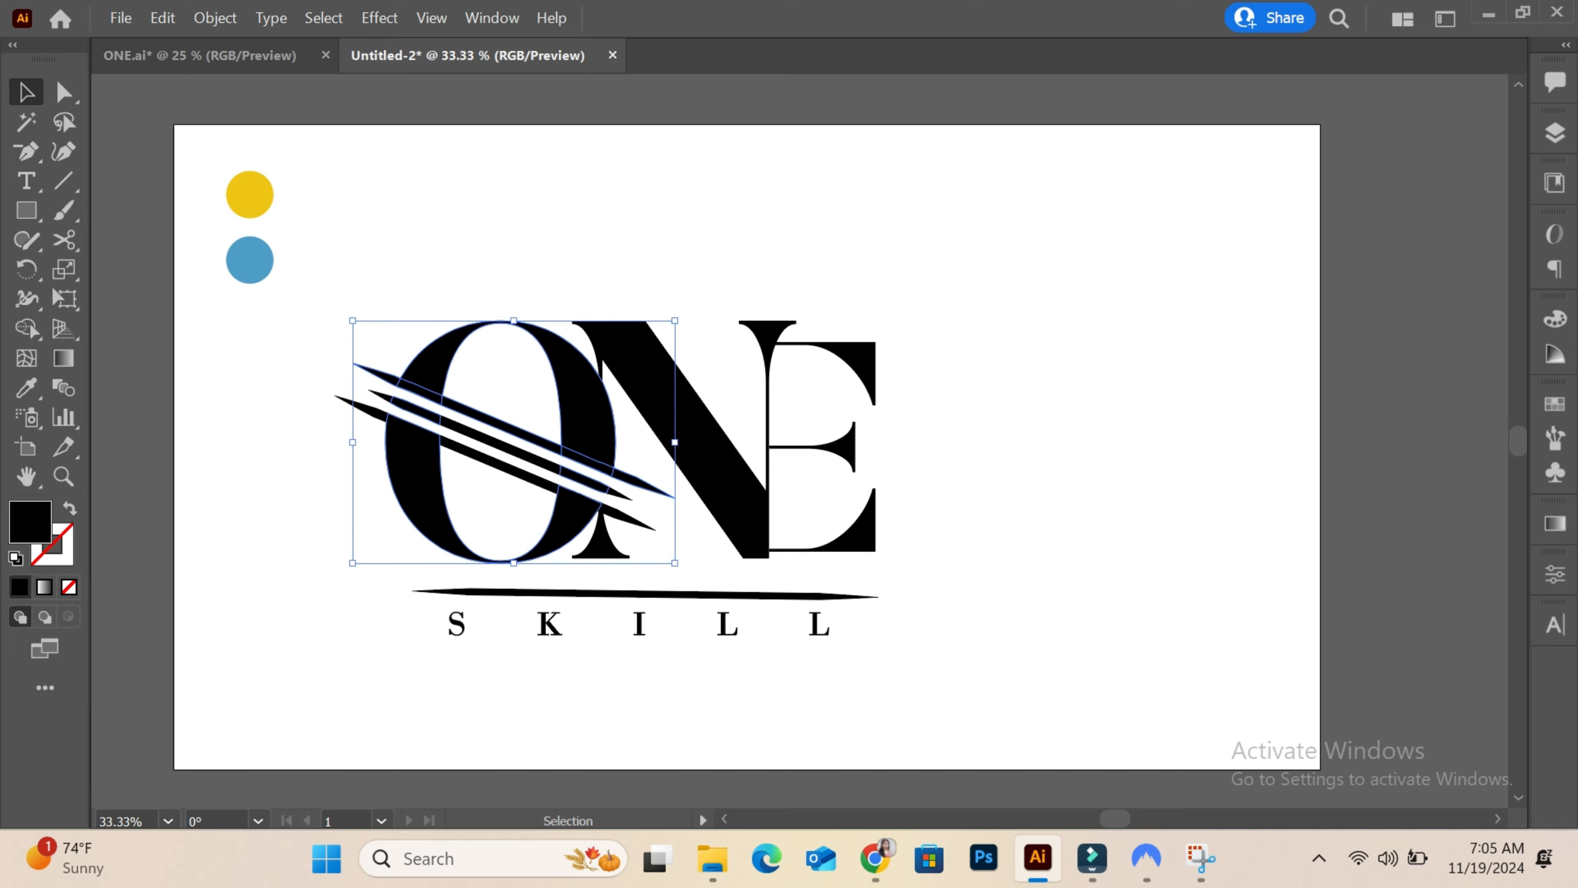
{"action": "key", "text": "ctrl+a"}
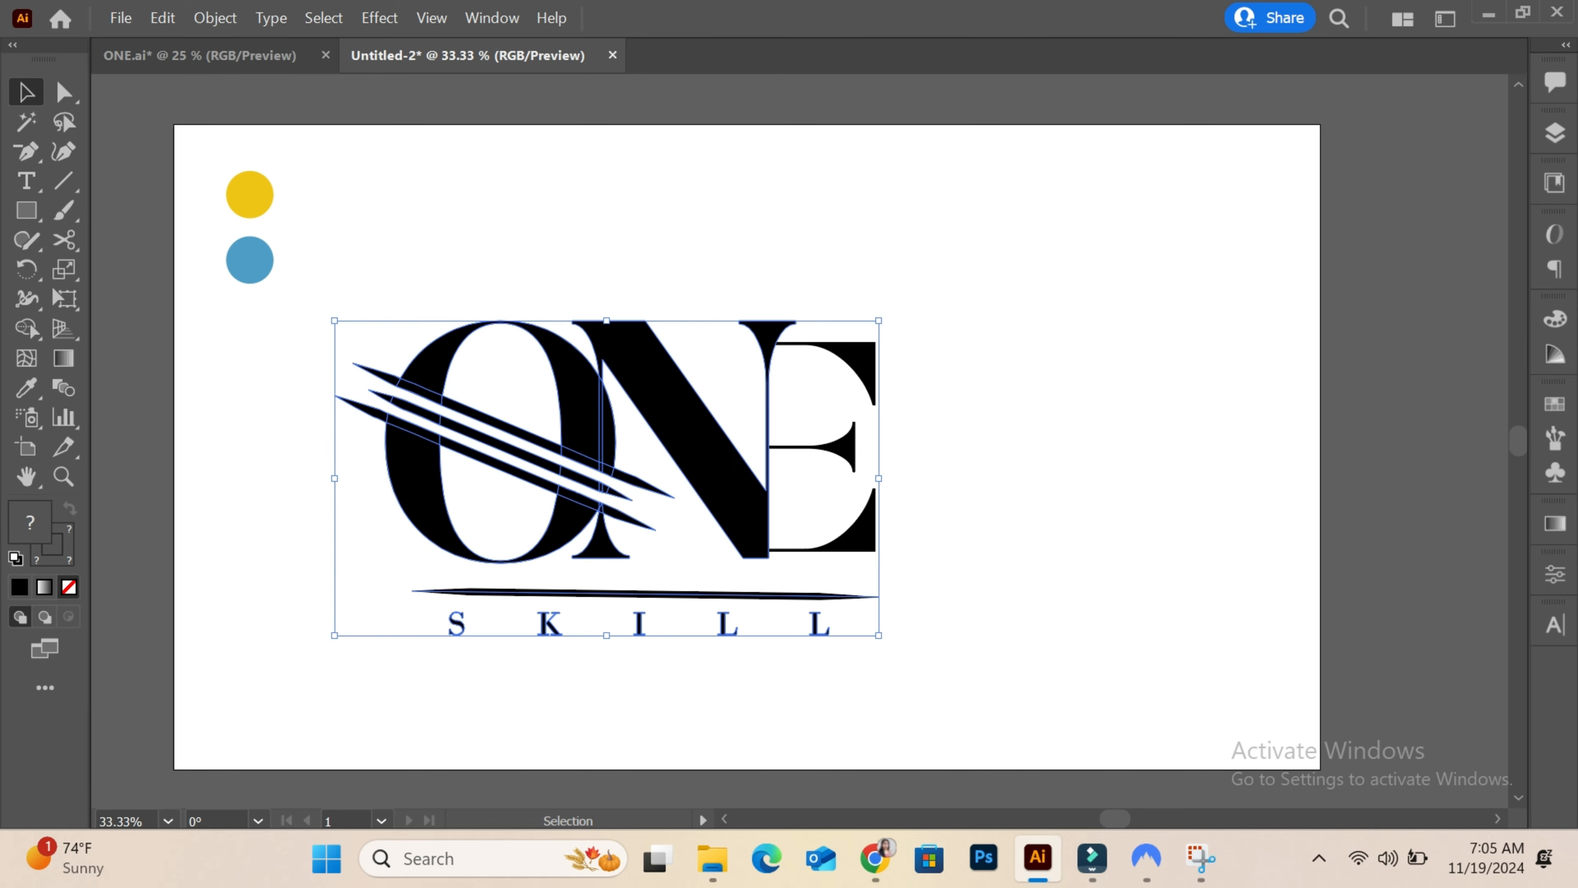
{"action": "key", "text": "shift+m"}
{"action": "key", "text": "ctrl+plus"}
{"action": "key", "text": "ctrl+plus"}
{"action": "key", "text": "ctrl+plus"}
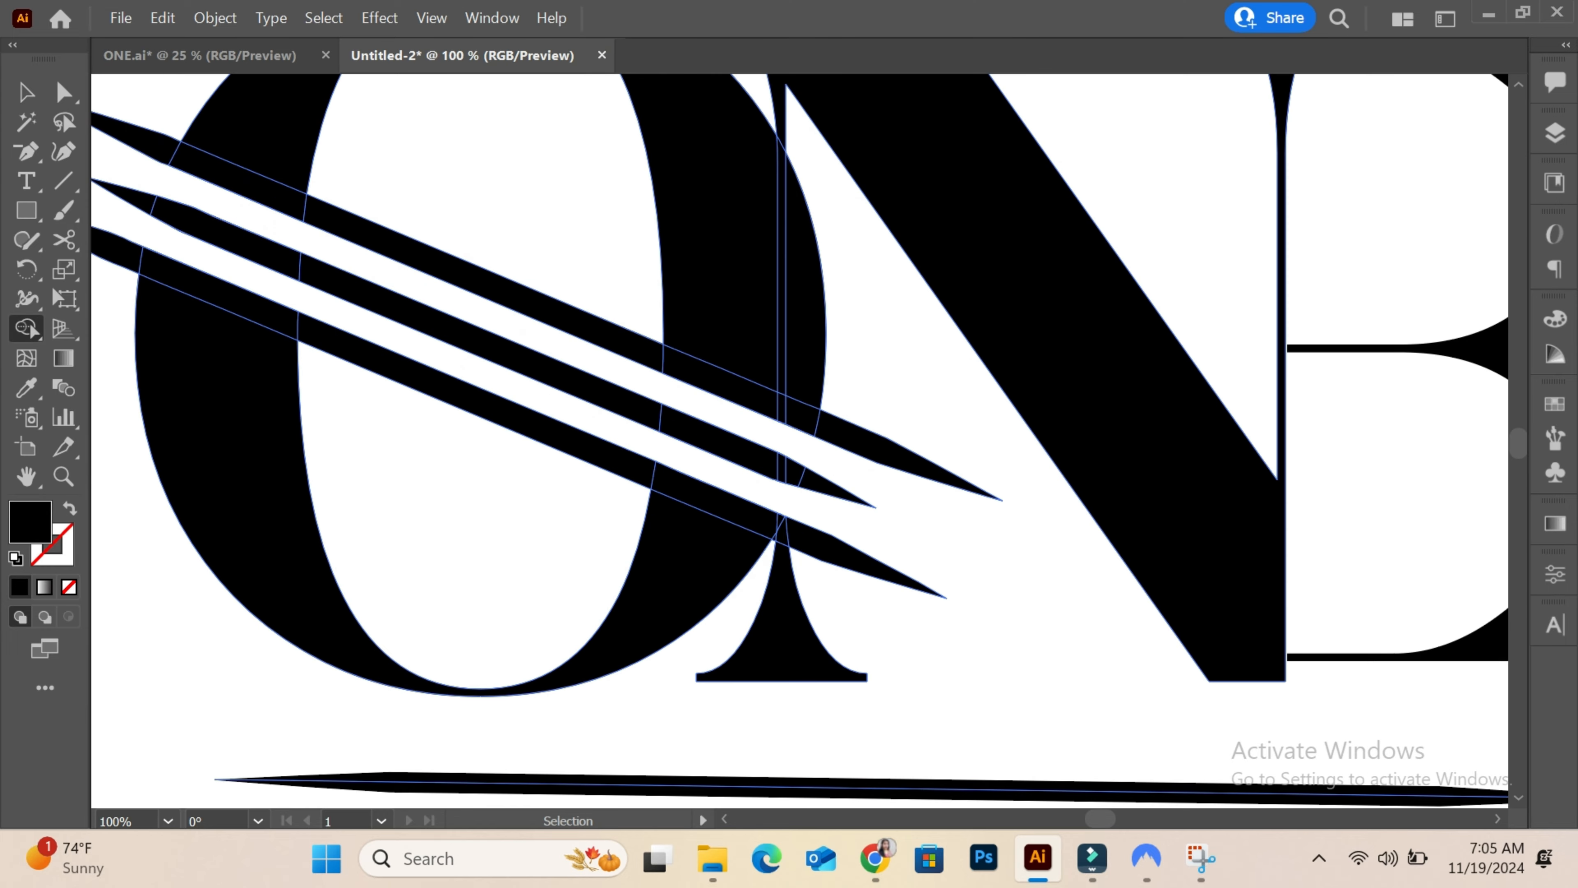
{"action": "left_click_drag", "start_coordinate": [348, 228], "coordinate": [246, 146]}
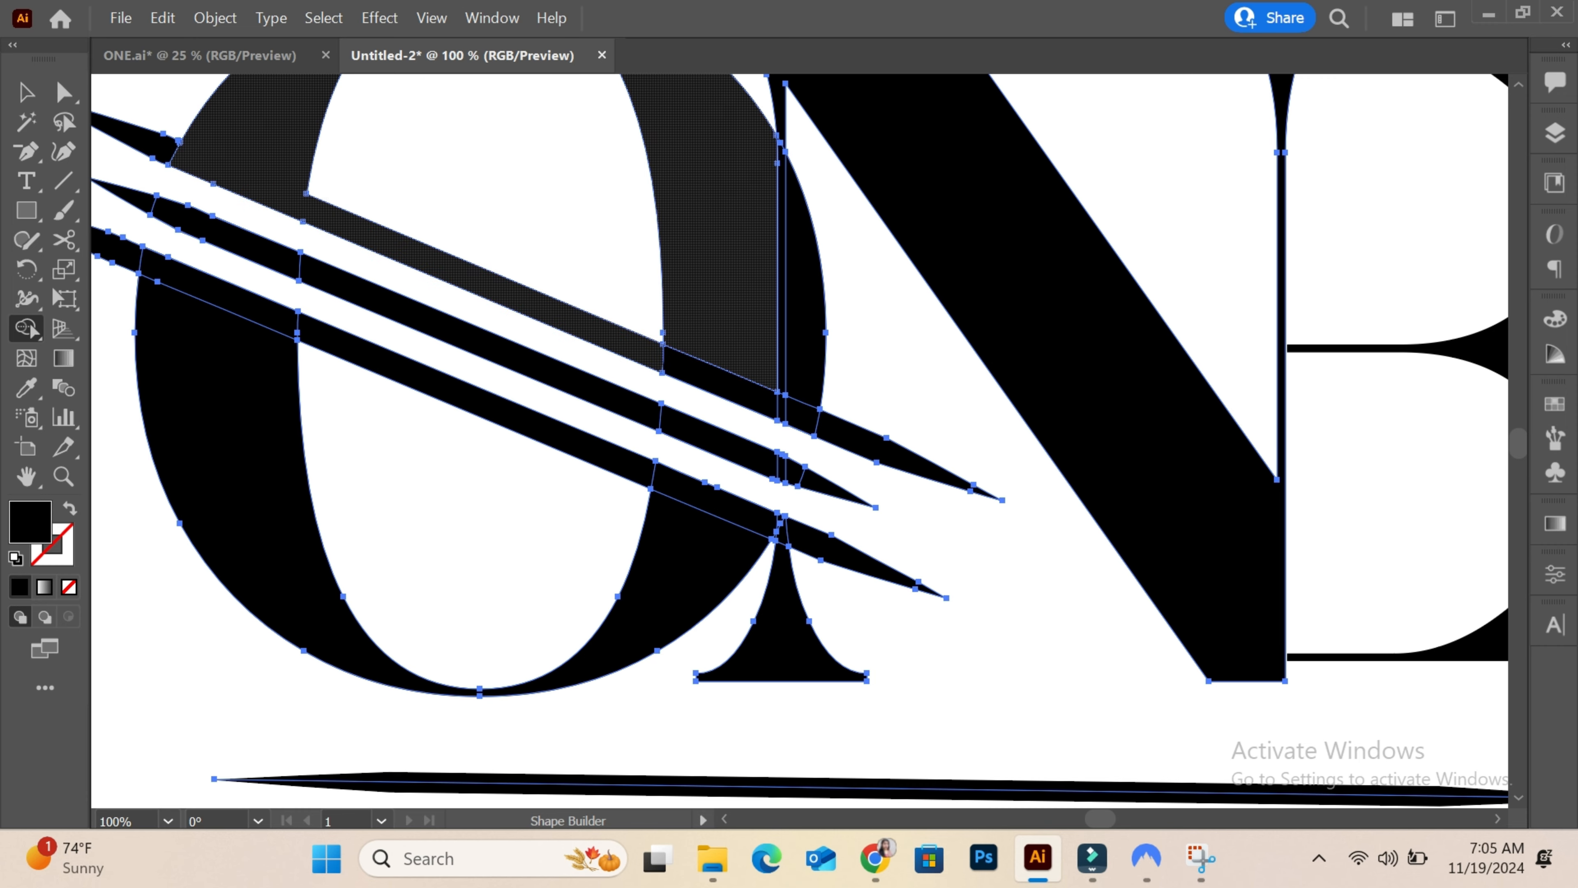
{"action": "left_click_drag", "start_coordinate": [140, 137], "coordinate": [230, 167]}
{"action": "mouse_move", "coordinate": [702, 299]}
{"action": "left_mouse_down"}
{"action": "mouse_move", "coordinate": [721, 380]}
{"action": "mouse_move", "coordinate": [830, 426]}
{"action": "left_mouse_up"}
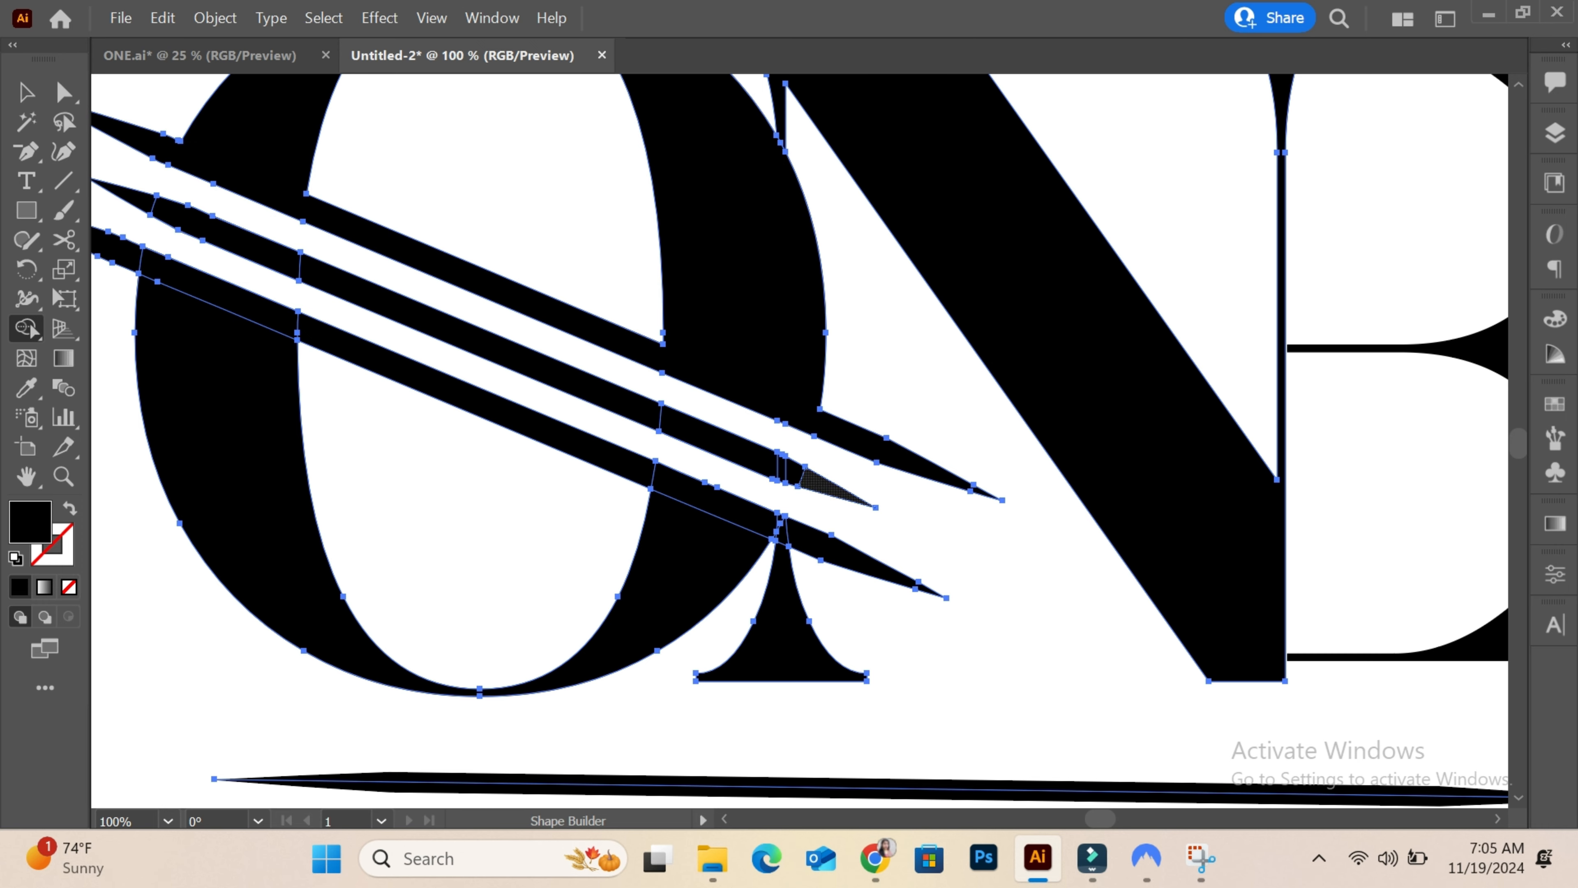
Step: Merge the middle stripe's segments into one shape and the lower part of the O with the bottom stripe
{"action": "left_click_drag", "start_coordinate": [481, 359], "coordinate": [834, 491]}
{"action": "left_click_drag", "start_coordinate": [481, 359], "coordinate": [128, 194]}
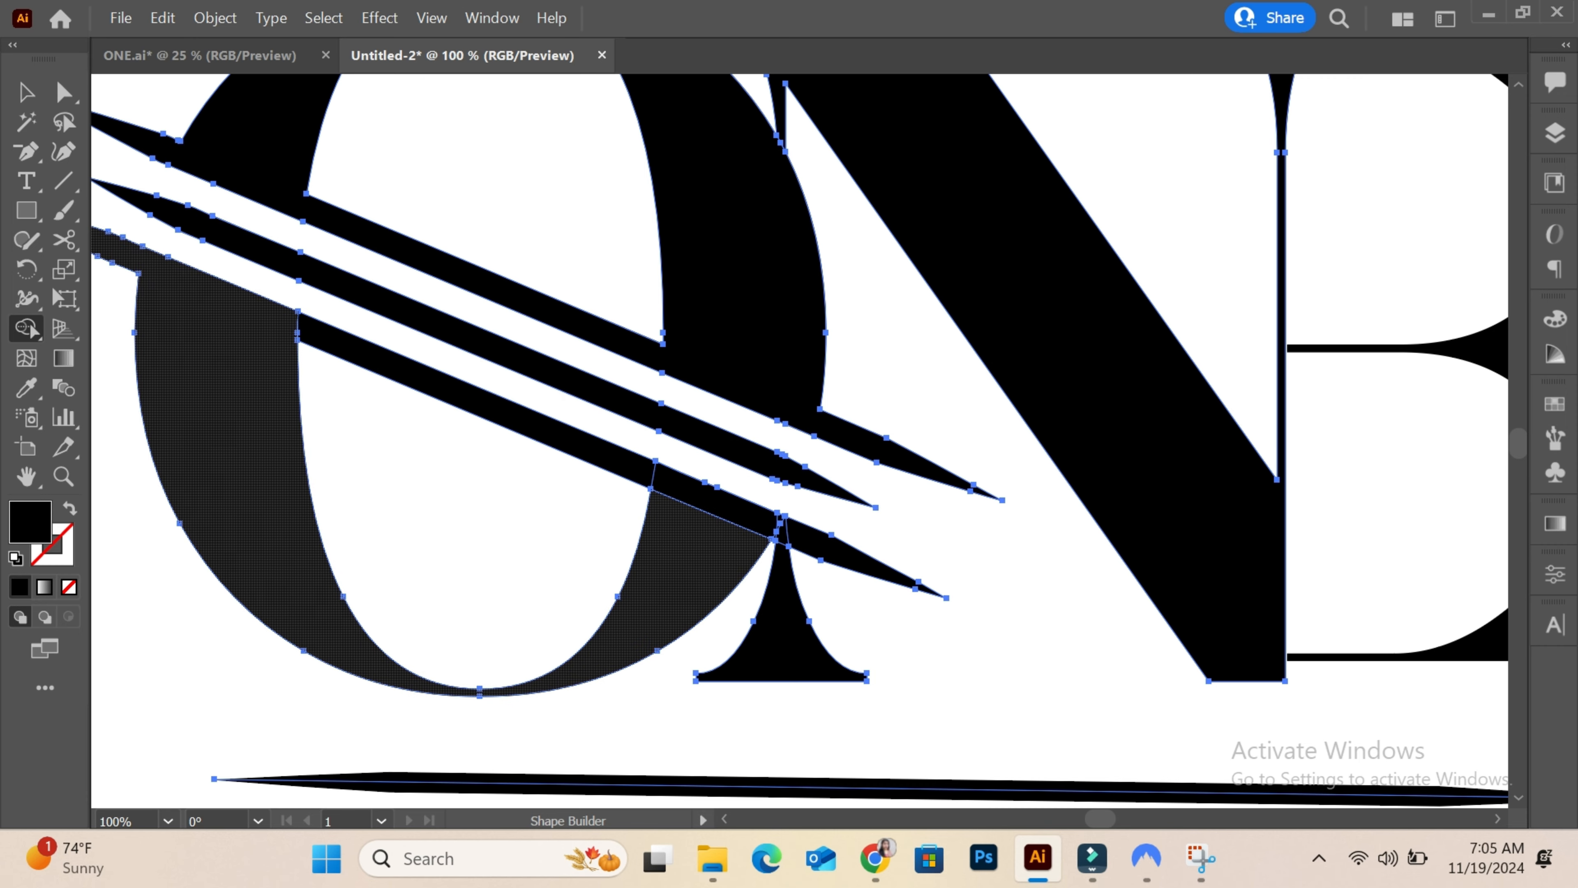
{"action": "mouse_move", "coordinate": [263, 322]}
{"action": "left_mouse_down"}
{"action": "mouse_move", "coordinate": [684, 513]}
{"action": "mouse_move", "coordinate": [821, 547]}
{"action": "mouse_move", "coordinate": [781, 584]}
{"action": "left_mouse_up"}
{"action": "key", "text": "ctrl+z"}
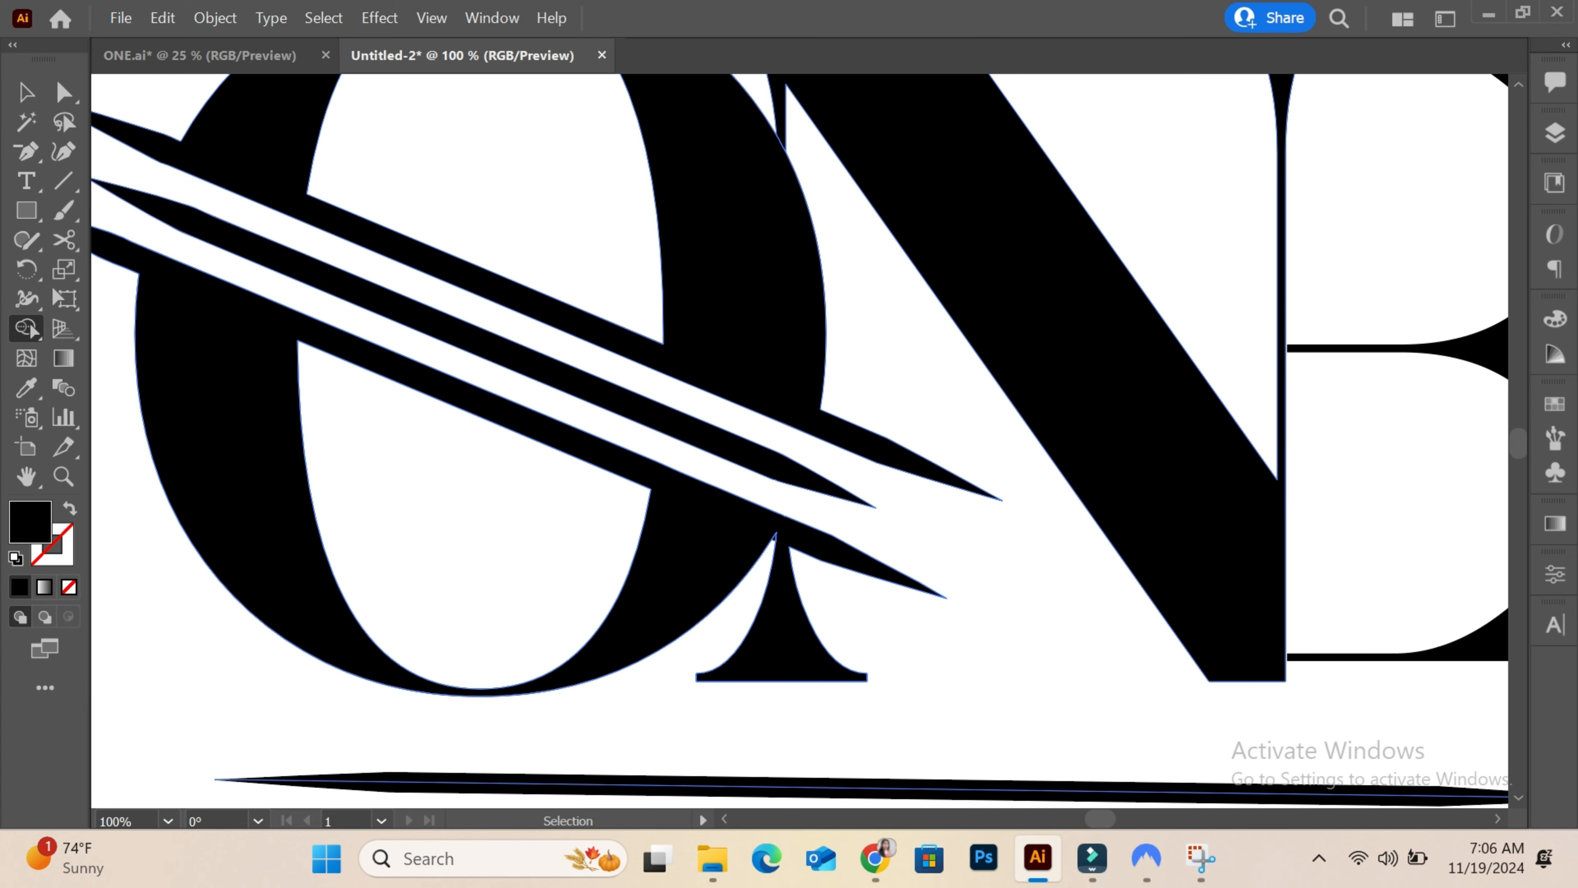
{"action": "key", "text": "ctrl+a"}
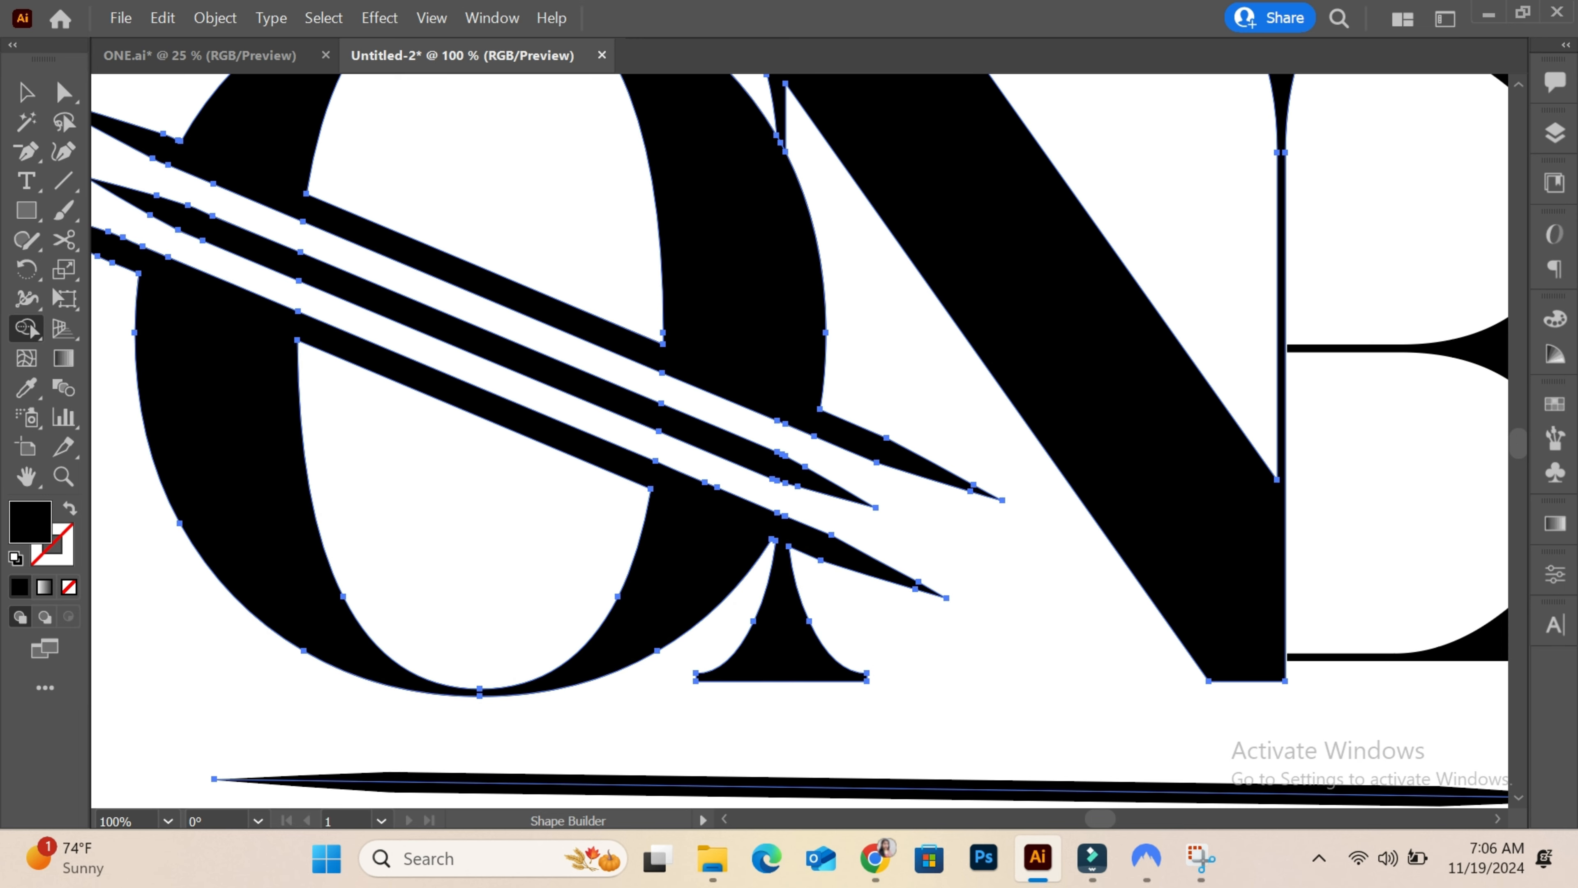
{"action": "key", "text": "v"}
{"action": "key", "text": "ctrl+shift+a"}
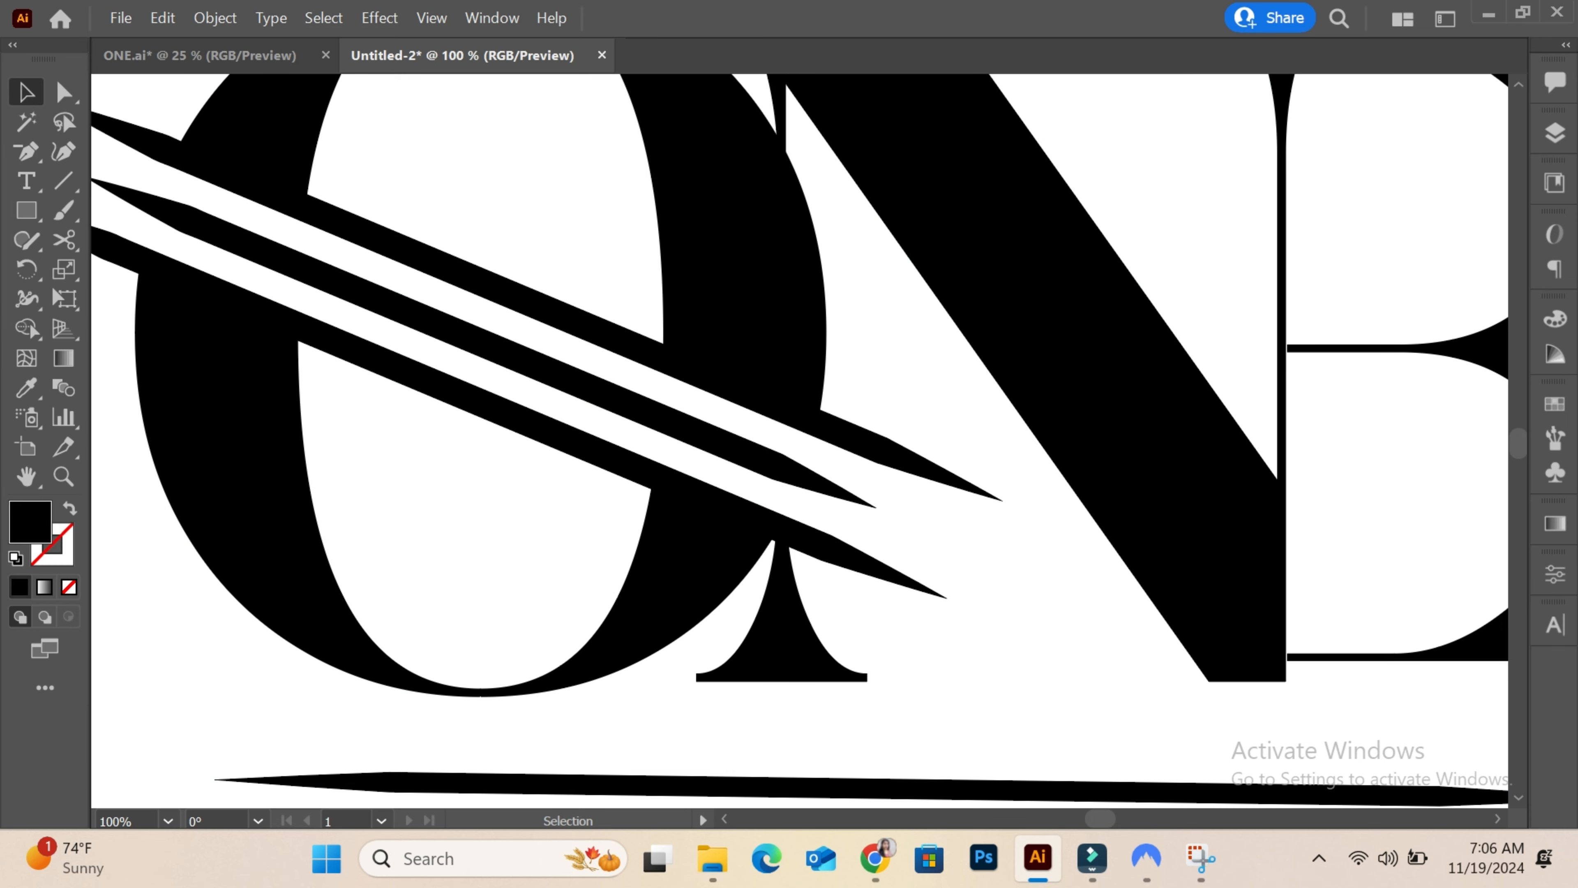
Step: Try recolouring the O and its outer stripes with the yellow sampled from the palette circle
{"action": "key", "text": "ctrl+minus"}
{"action": "key", "text": "ctrl+minus"}
{"action": "key", "text": "ctrl+minus"}
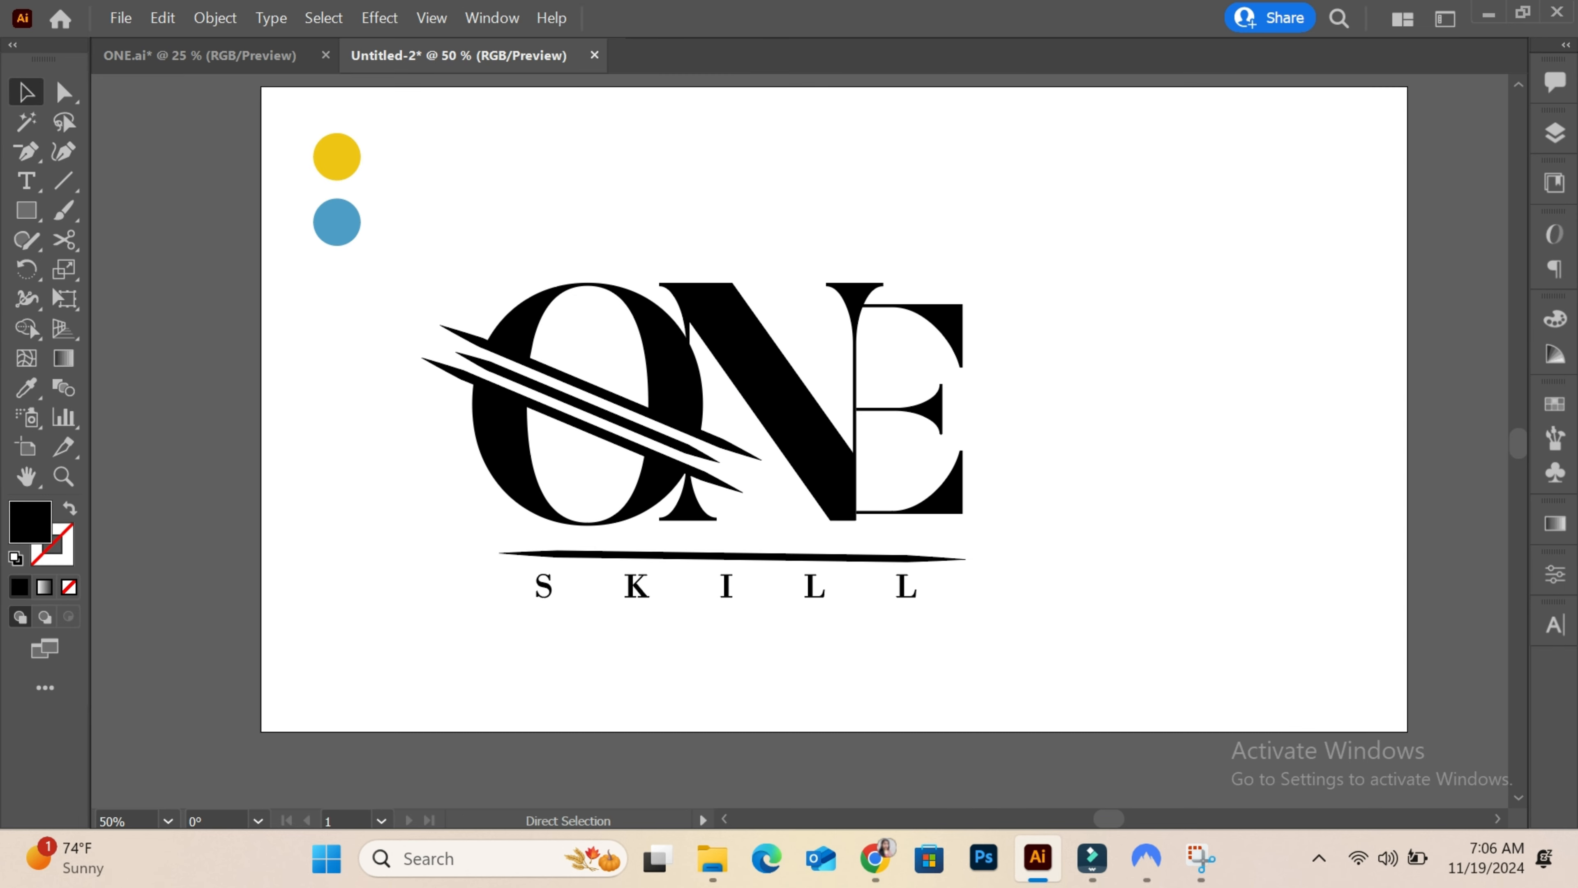
{"action": "left_click", "coordinate": [560, 376]}
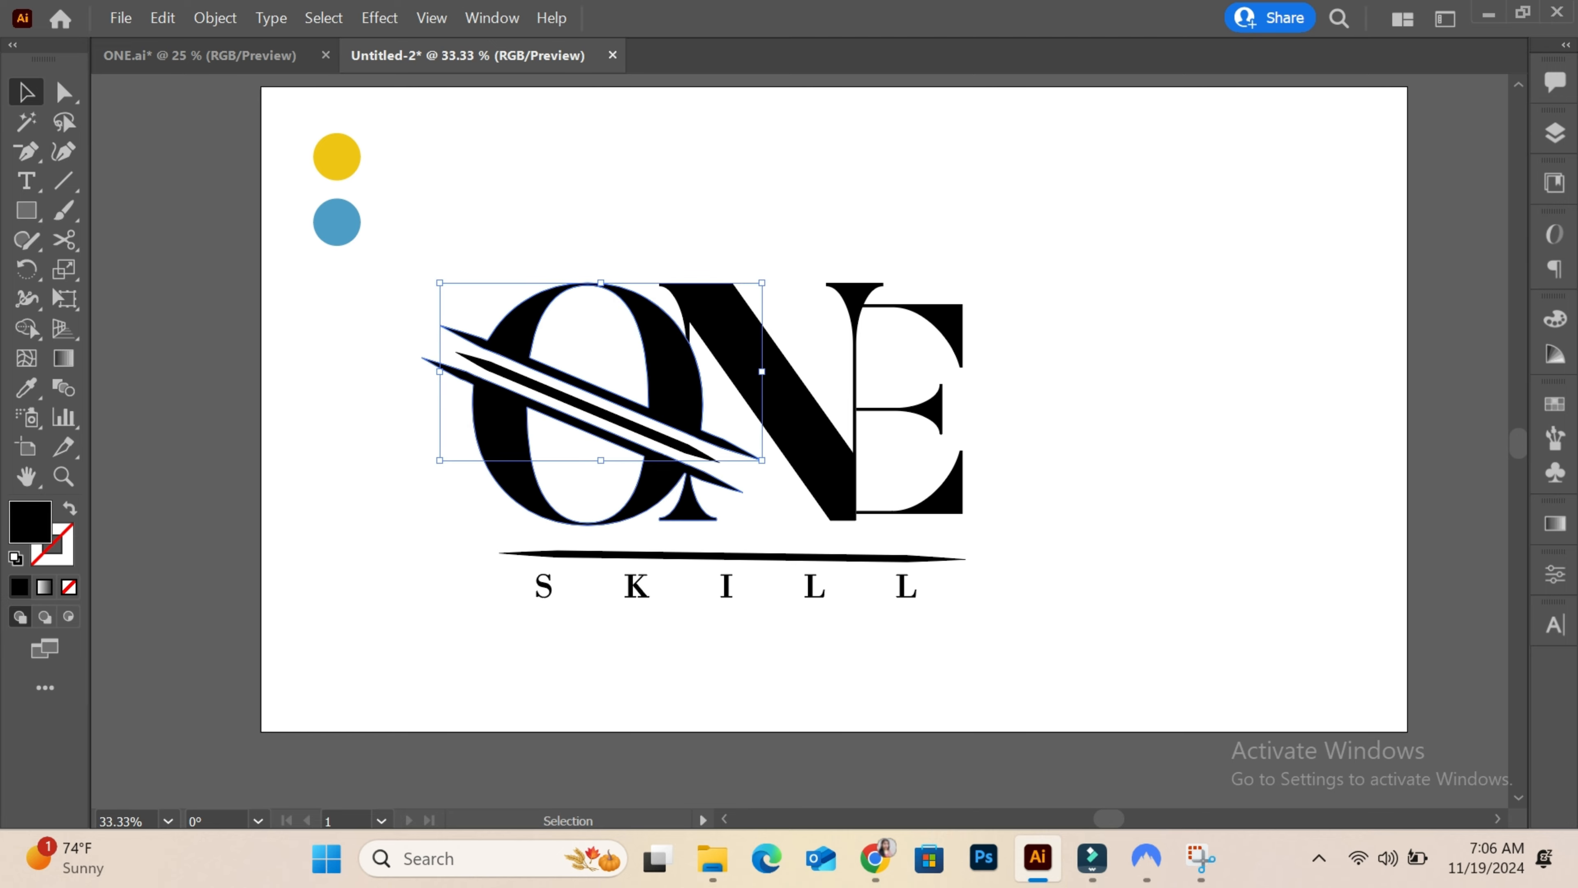
{"action": "key", "text": "i"}
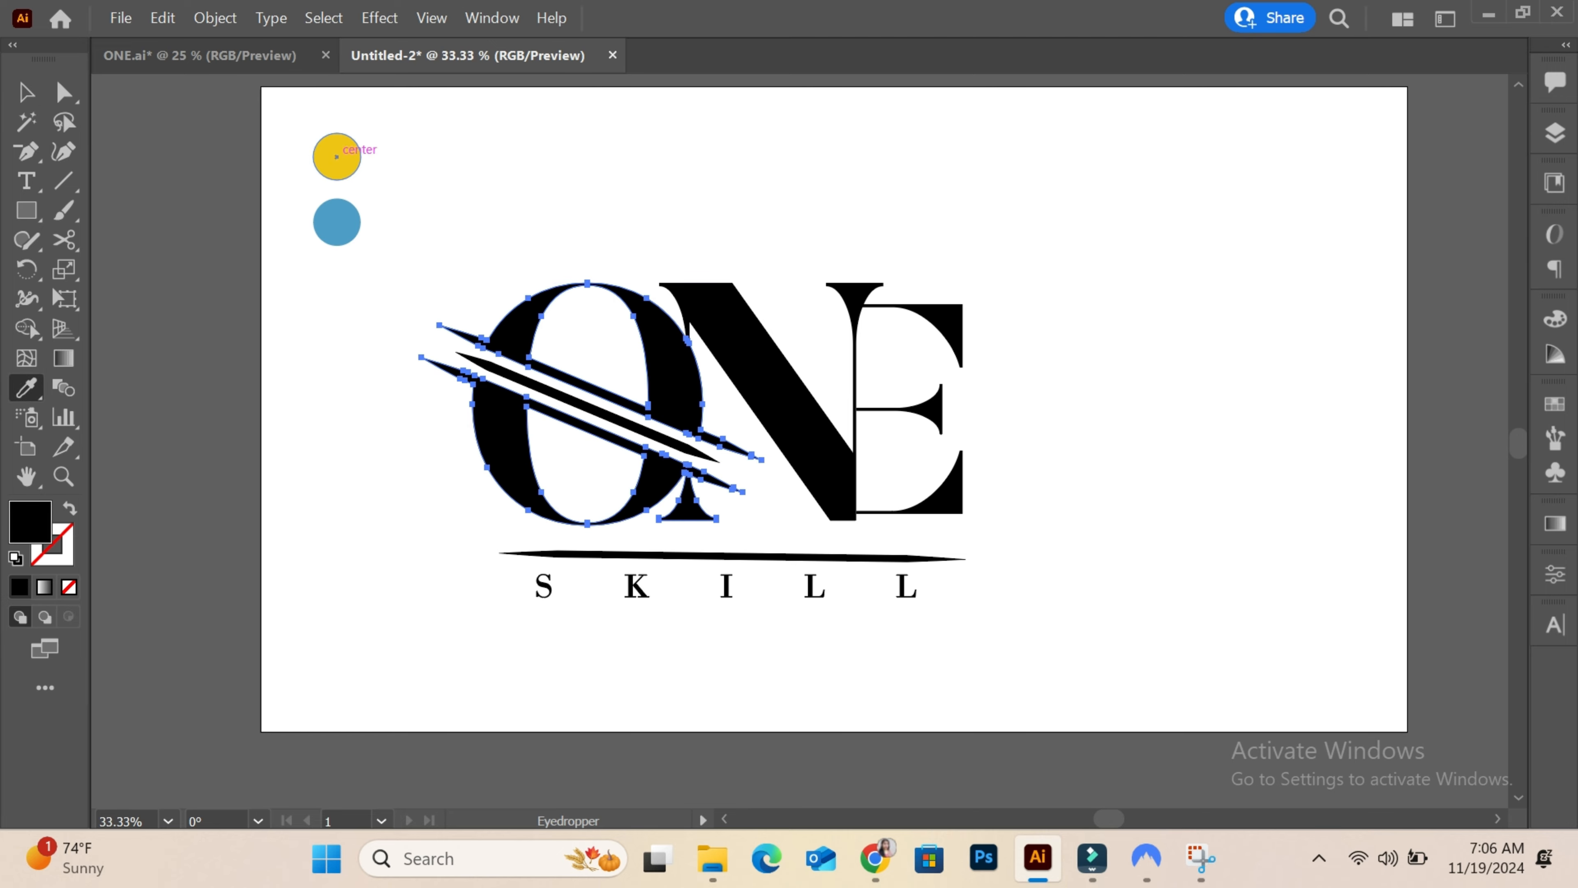
{"action": "left_click", "coordinate": [336, 156]}
{"action": "key", "text": "v"}
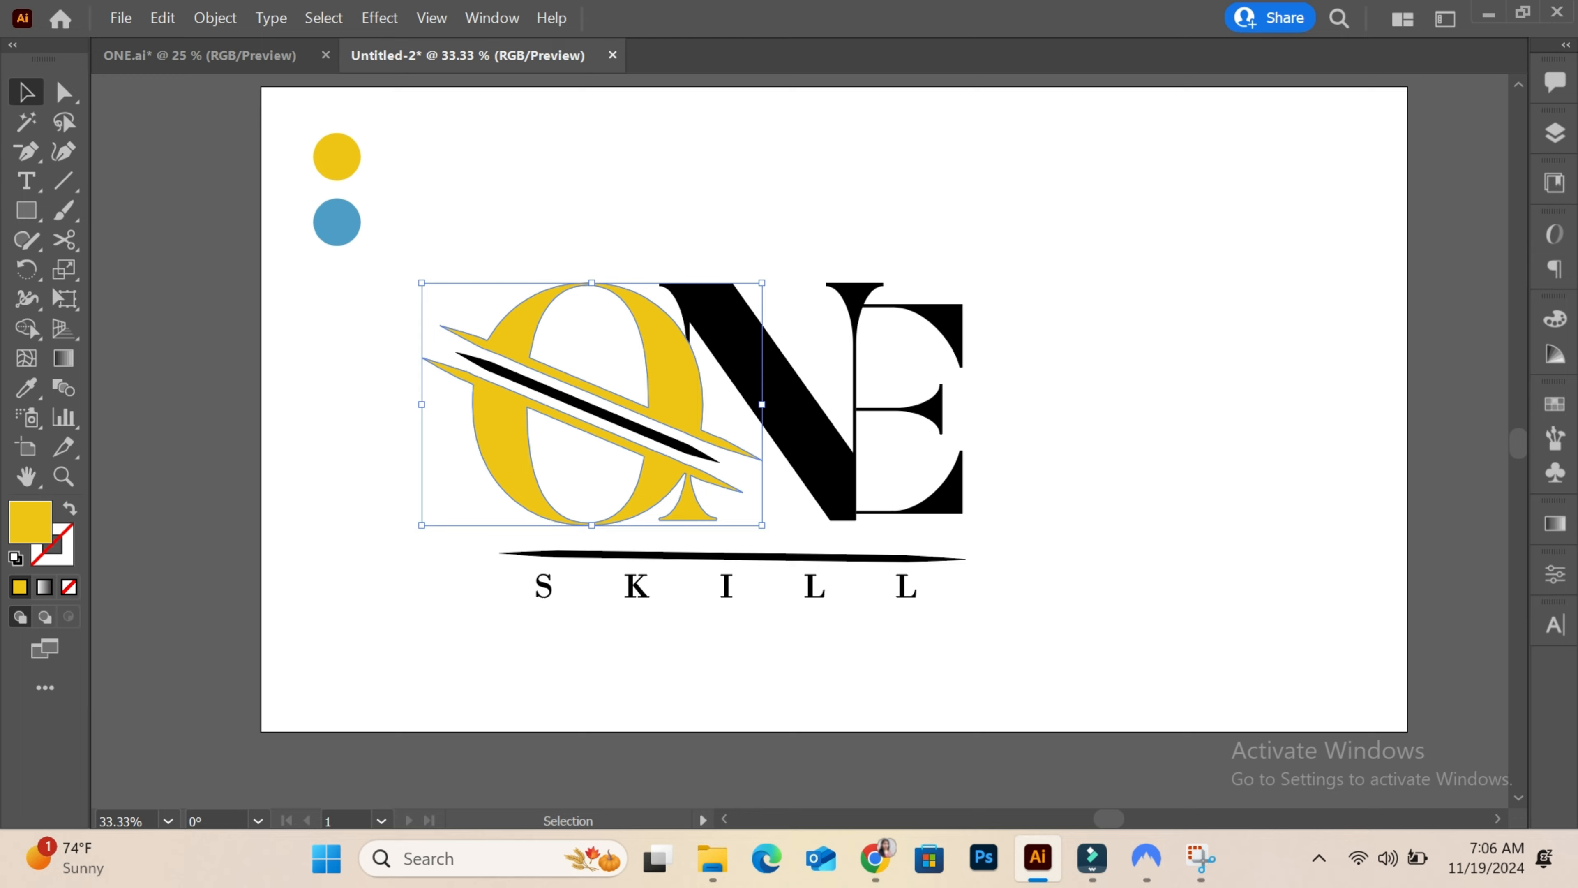
{"action": "key", "text": "ctrl+z"}
{"action": "key", "text": "ctrl+z"}
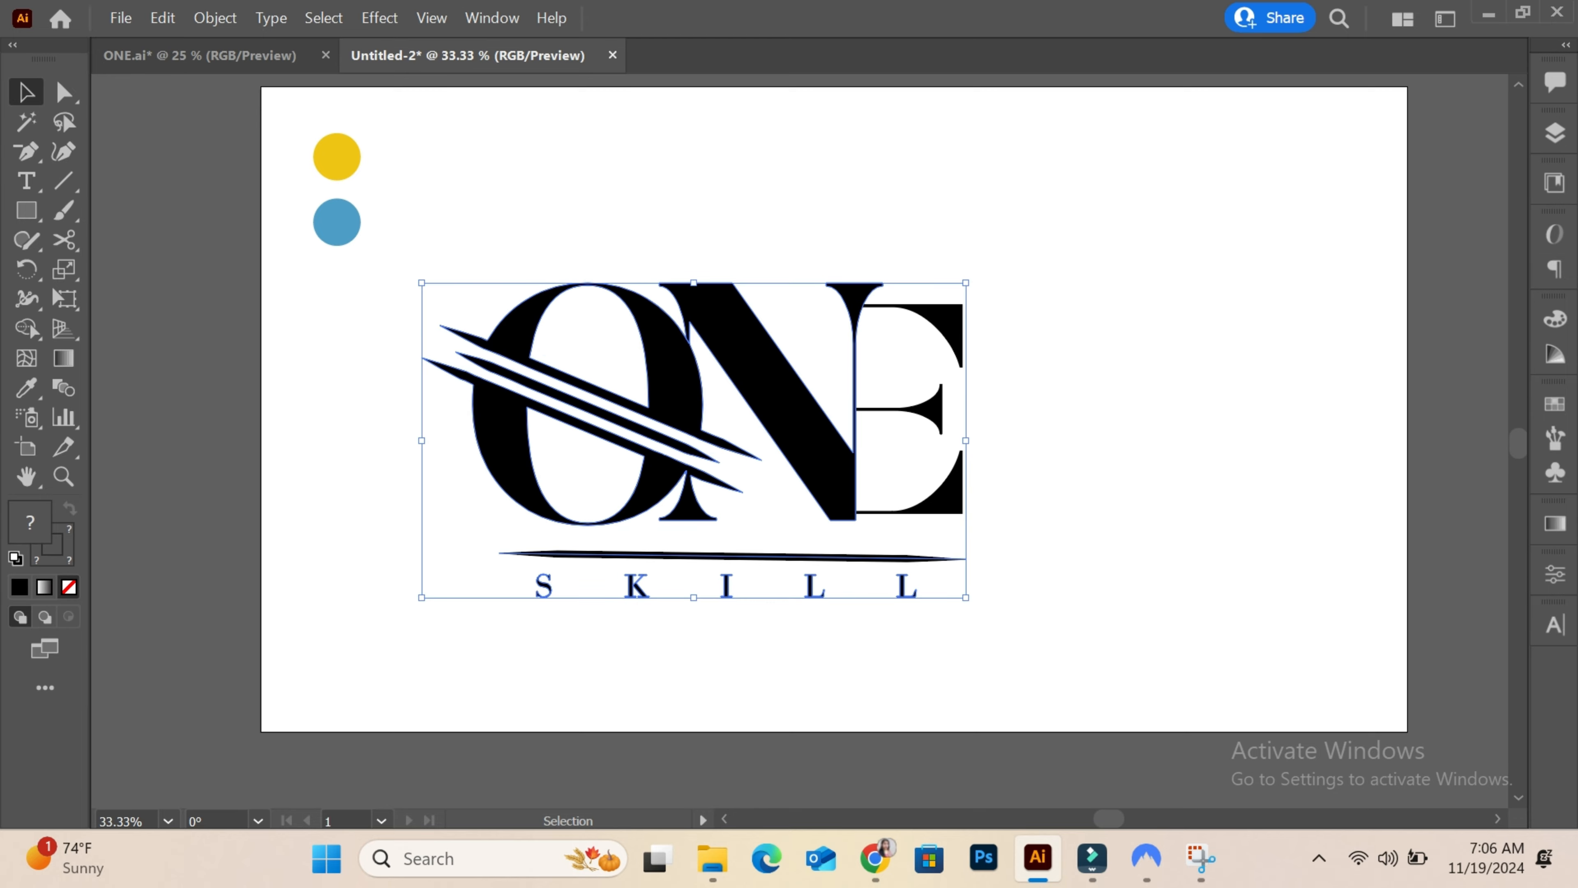
Step: Undo the last Shape Builder merges where the bottom stripe crosses the N's foot
{"action": "key", "text": "ctrl+plus"}
{"action": "key", "text": "ctrl+plus"}
{"action": "key", "text": "ctrl+plus"}
{"action": "key", "text": "ctrl+plus"}
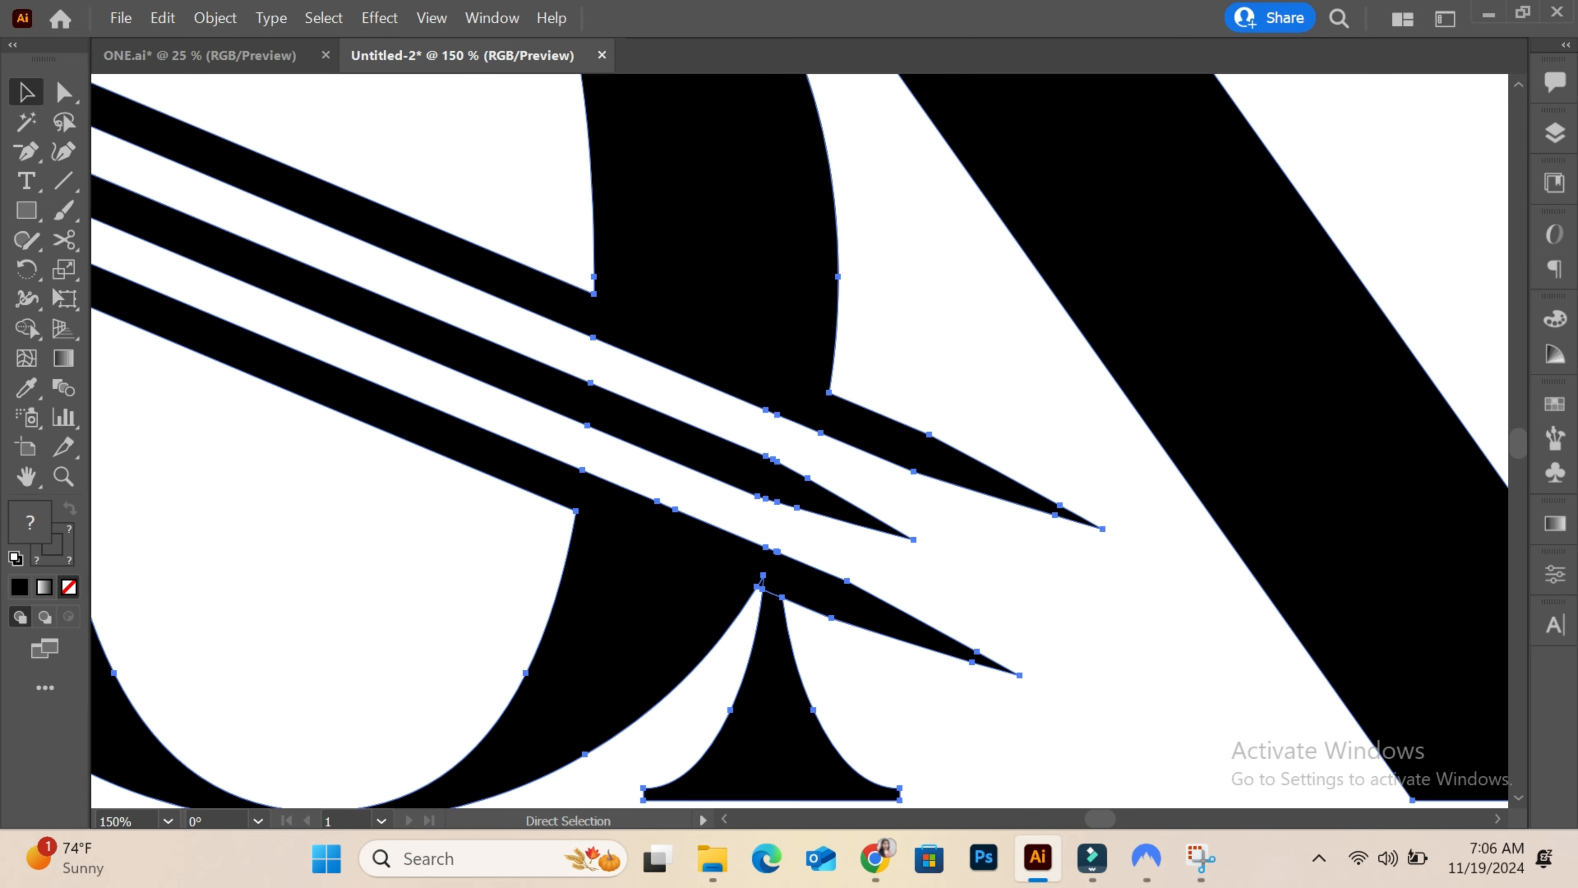
{"action": "key", "text": "ctrl+z"}
{"action": "key", "text": "ctrl+z"}
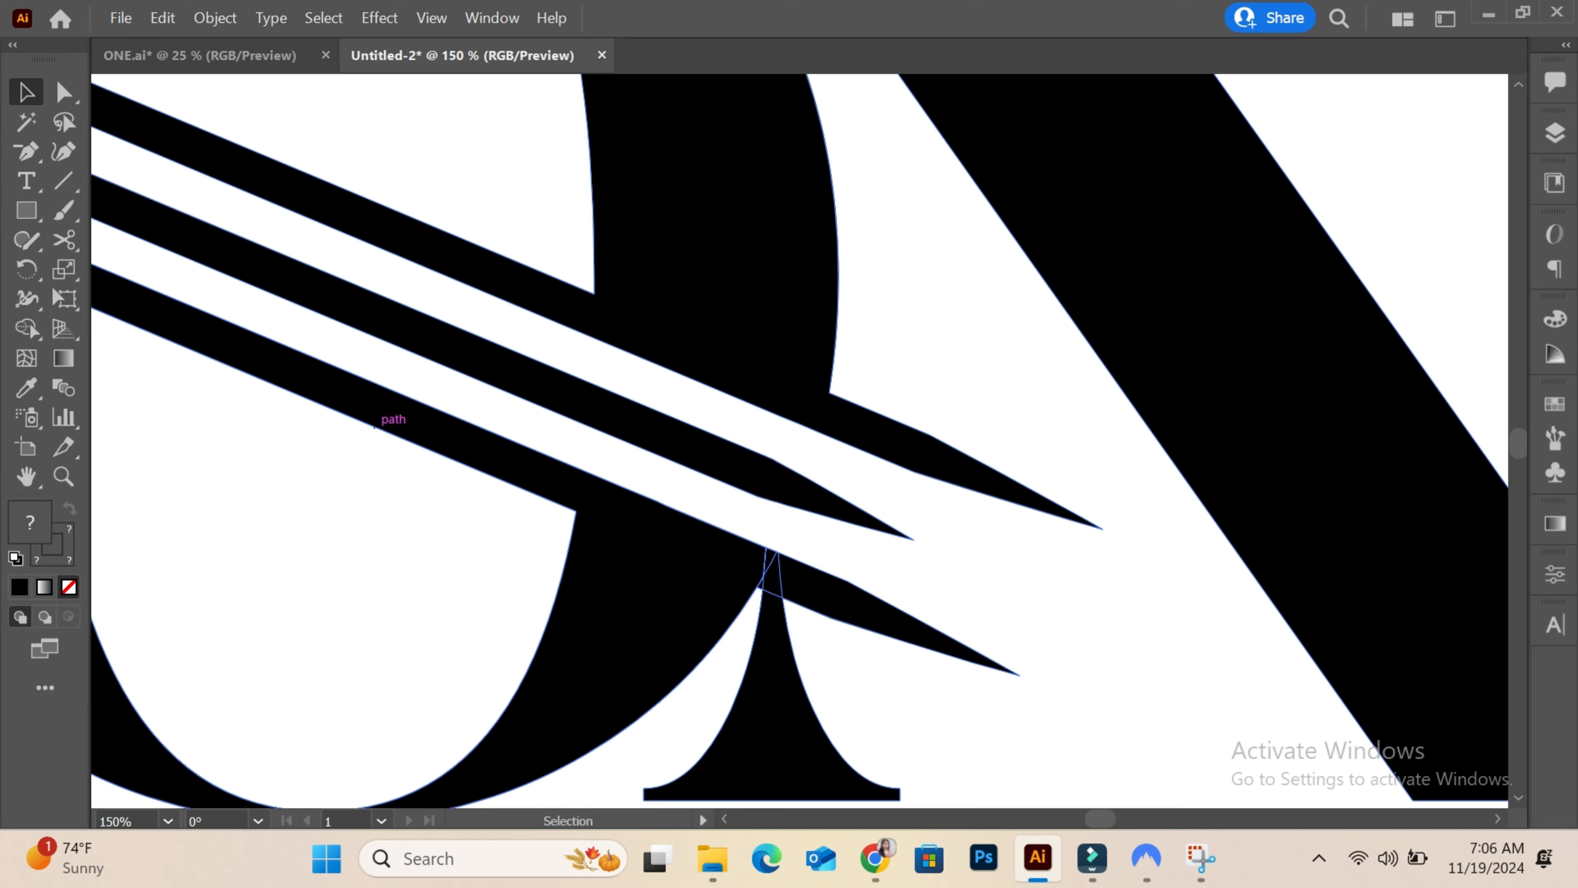
Step: Merge the lower part of the O with the bottom stripe's tip using the Shape Builder, excluding the N's foot
{"action": "key", "text": "ctrl+a"}
{"action": "key", "text": "shift+m"}
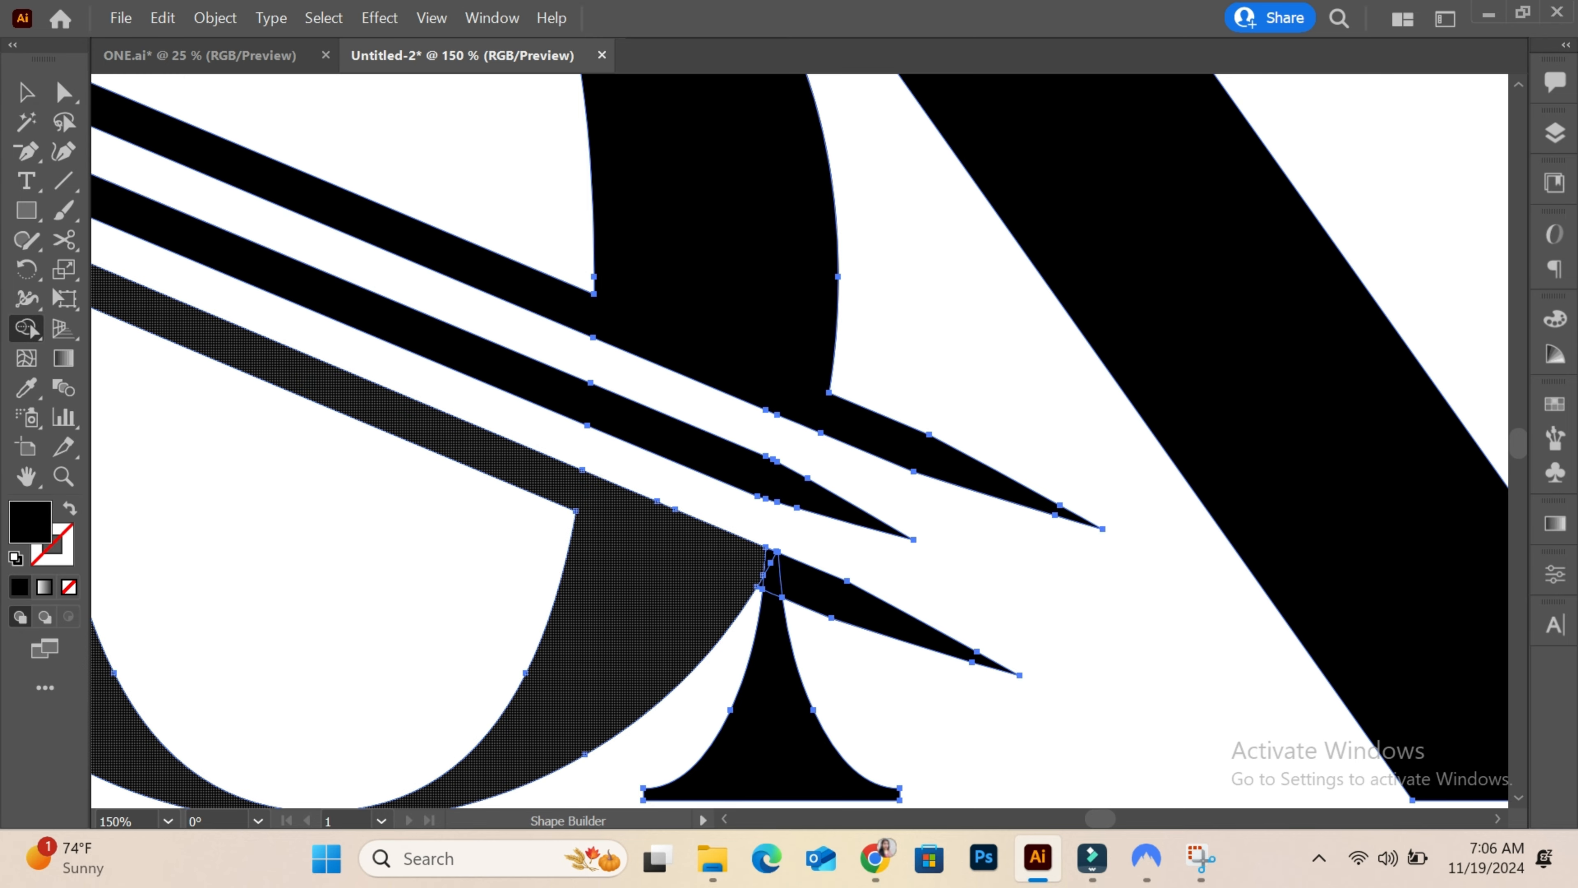
{"action": "left_click_drag", "start_coordinate": [756, 564], "coordinate": [820, 586]}
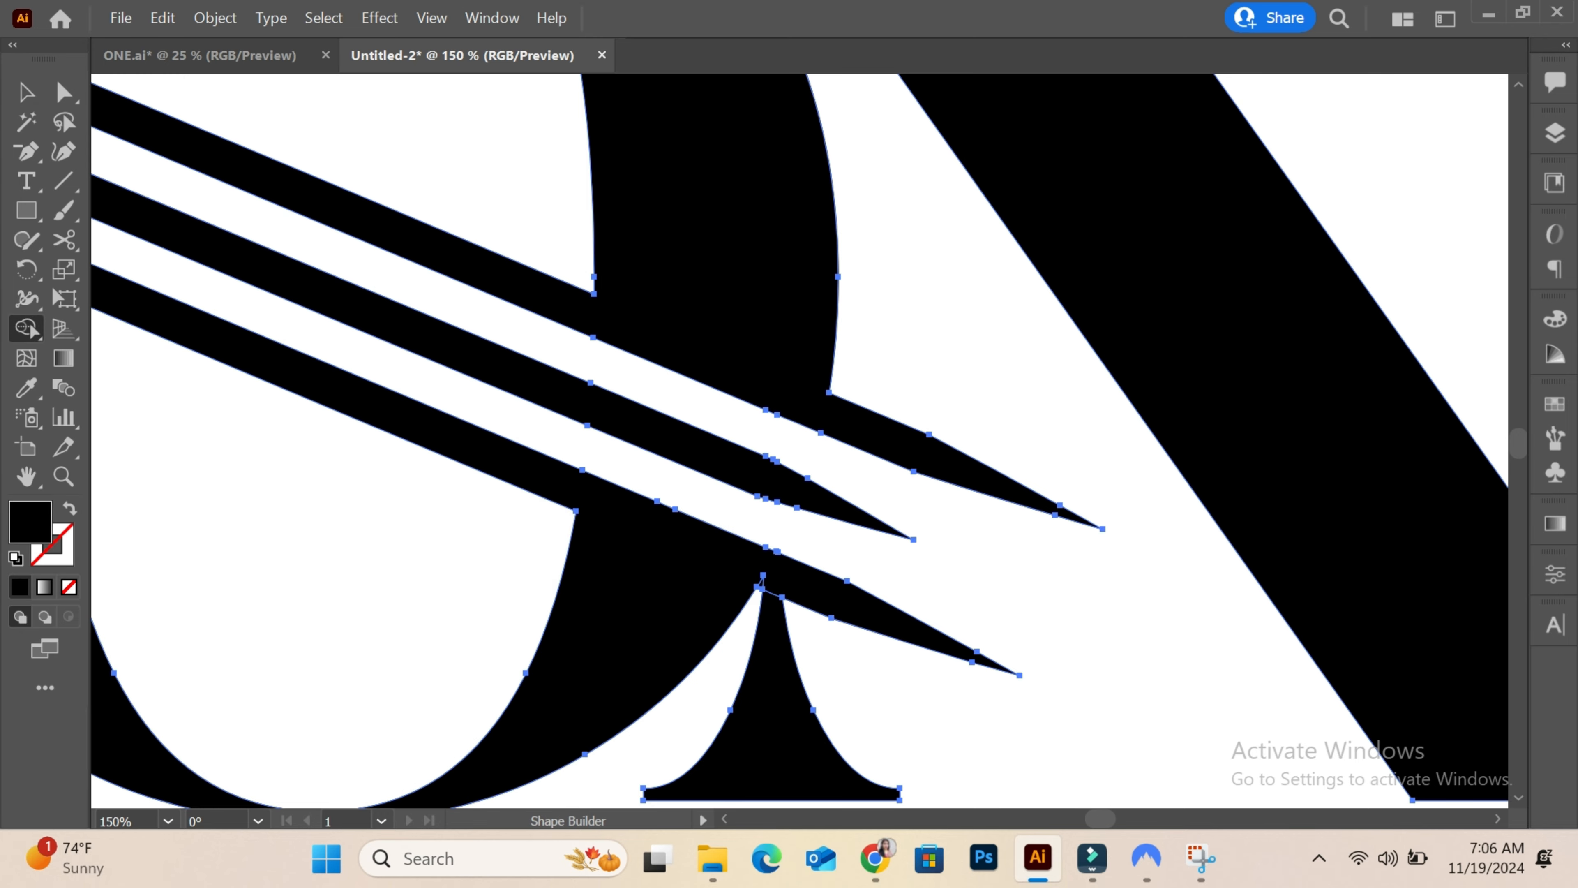
{"action": "left_click_drag", "start_coordinate": [716, 574], "coordinate": [832, 602]}
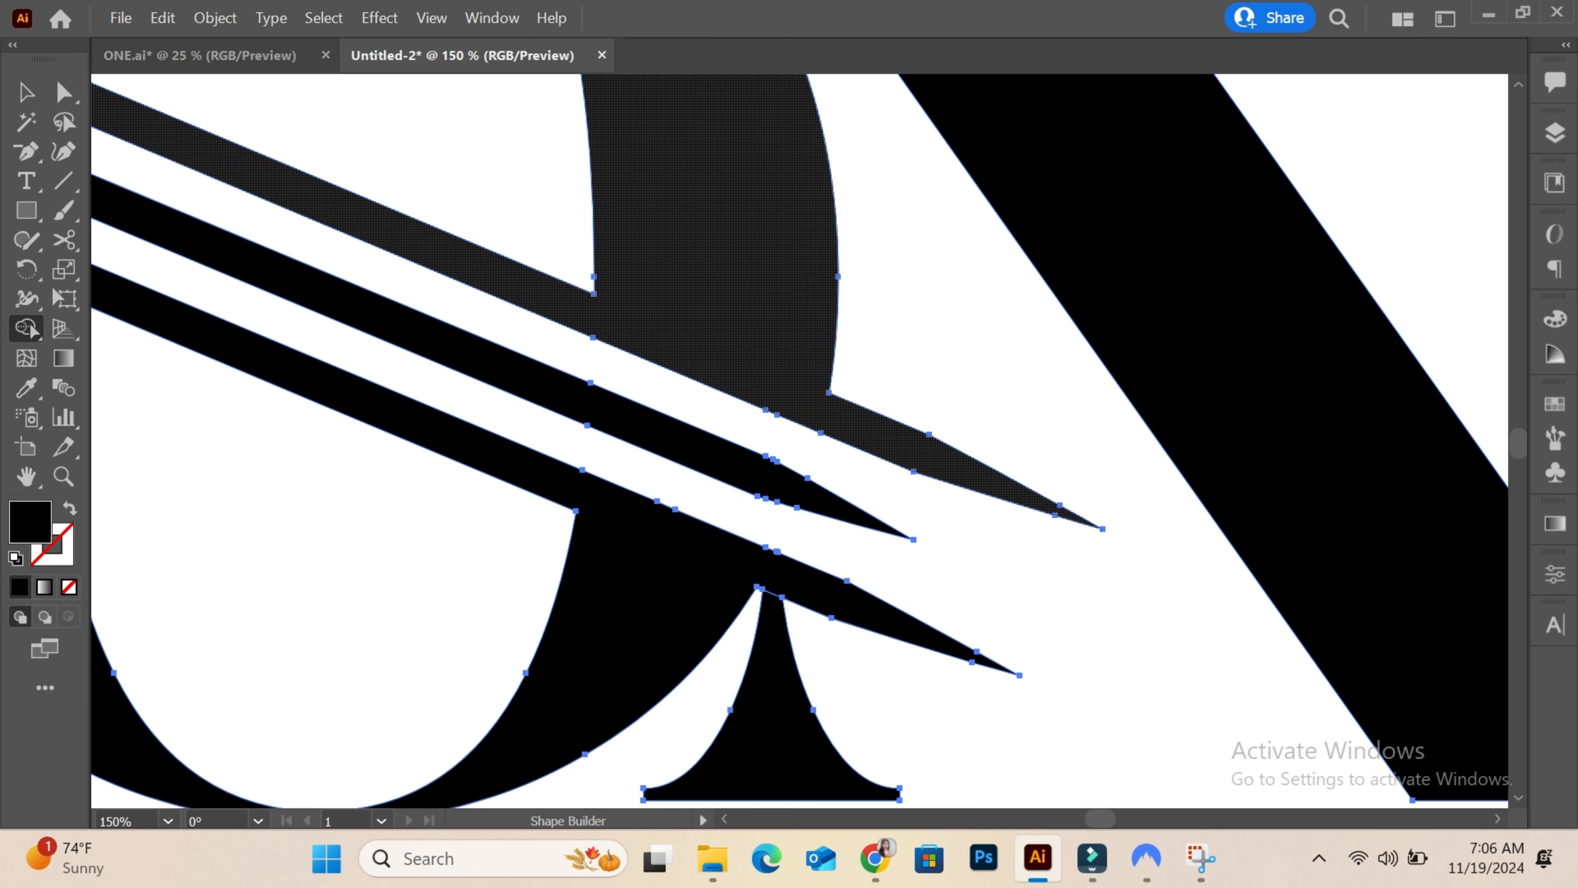
{"action": "key", "text": "a"}
{"action": "key", "text": "ctrl+minus"}
{"action": "key", "text": "ctrl+minus"}
{"action": "key", "text": "ctrl+minus"}
{"action": "key", "text": "ctrl+minus"}
{"action": "key", "text": "v"}
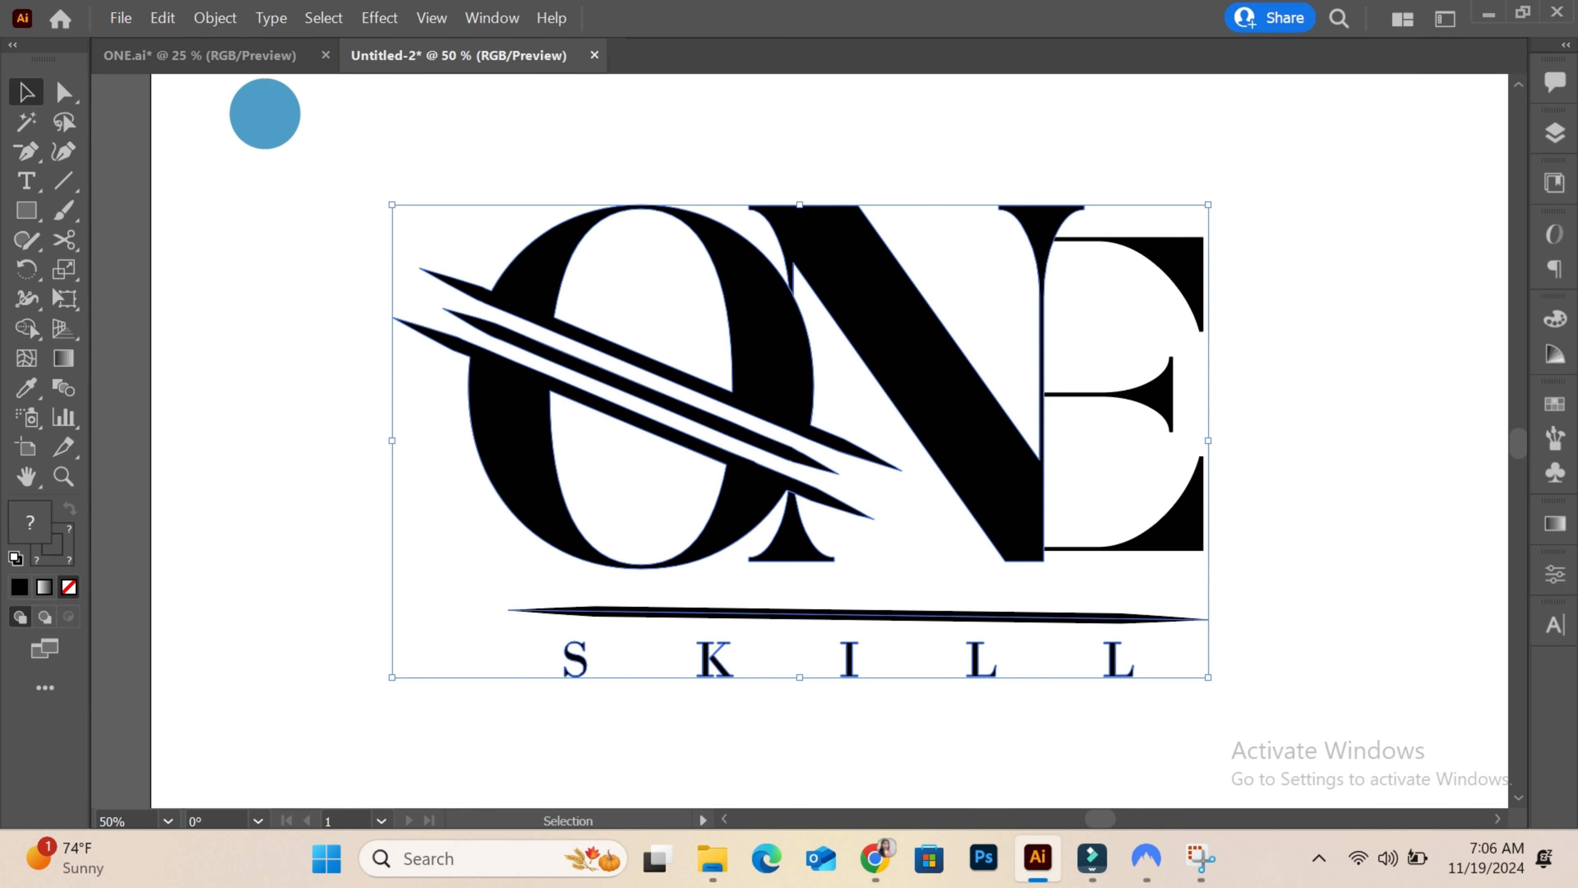
{"action": "key", "text": "ctrl+shift+a"}
{"action": "key", "text": "ctrl+minus"}
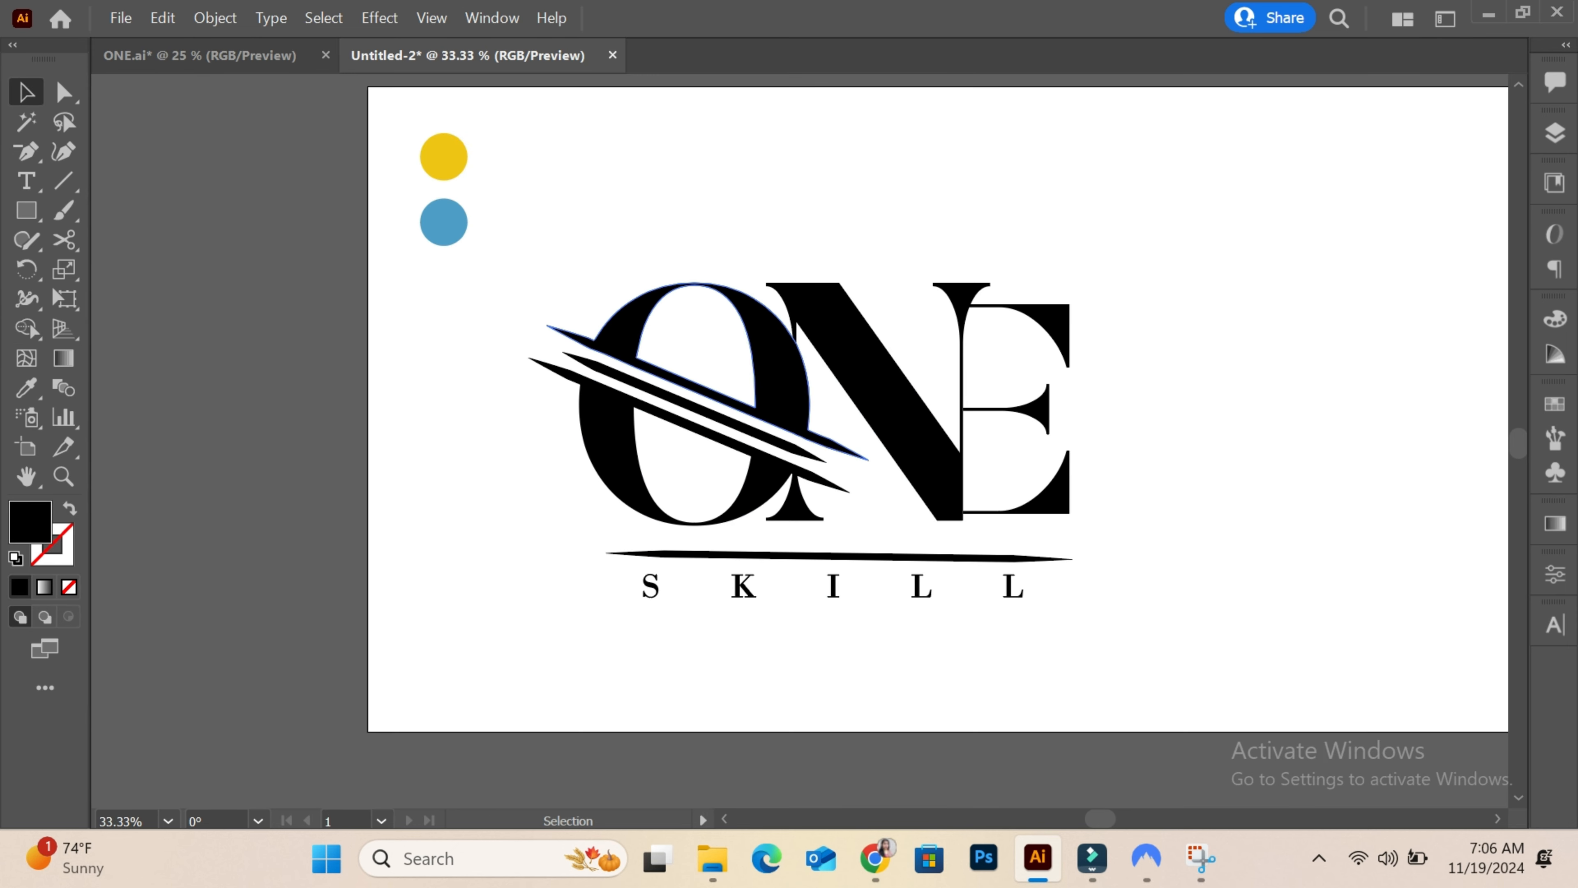
Step: Recolour both parts of the O and their merged outer stripes with the yellow sampled from the palette circle
{"action": "left_click", "coordinate": [777, 360]}
{"action": "left_click", "coordinate": [612, 435], "text": "shift"}
{"action": "left_click", "coordinate": [26, 388]}
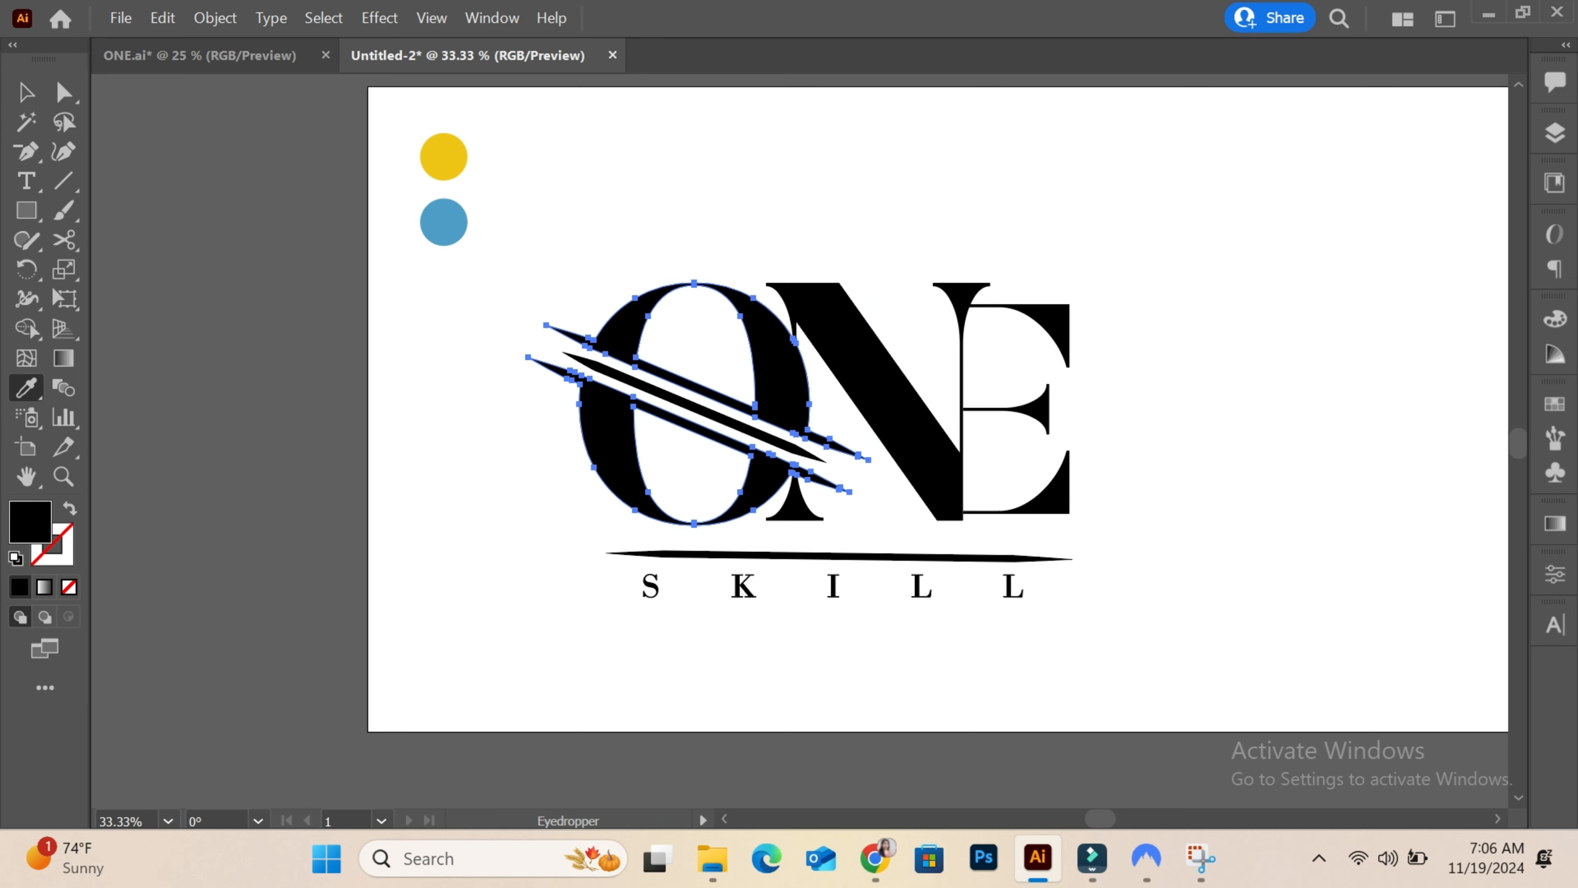
{"action": "left_click", "coordinate": [444, 156]}
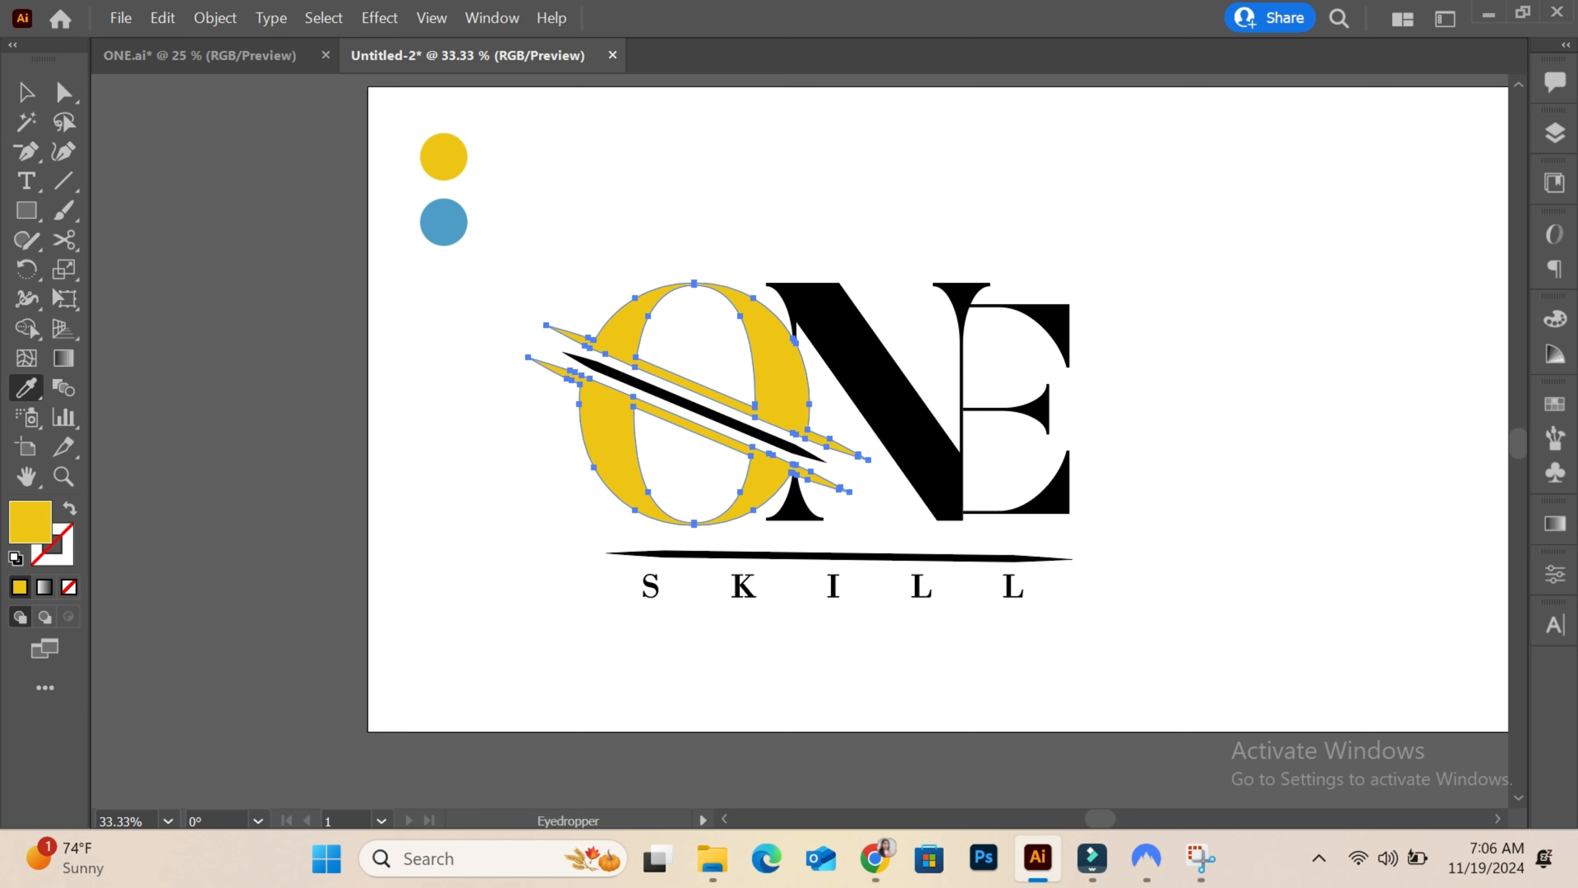
{"action": "key", "text": "v"}
{"action": "left_click", "coordinate": [746, 434]}
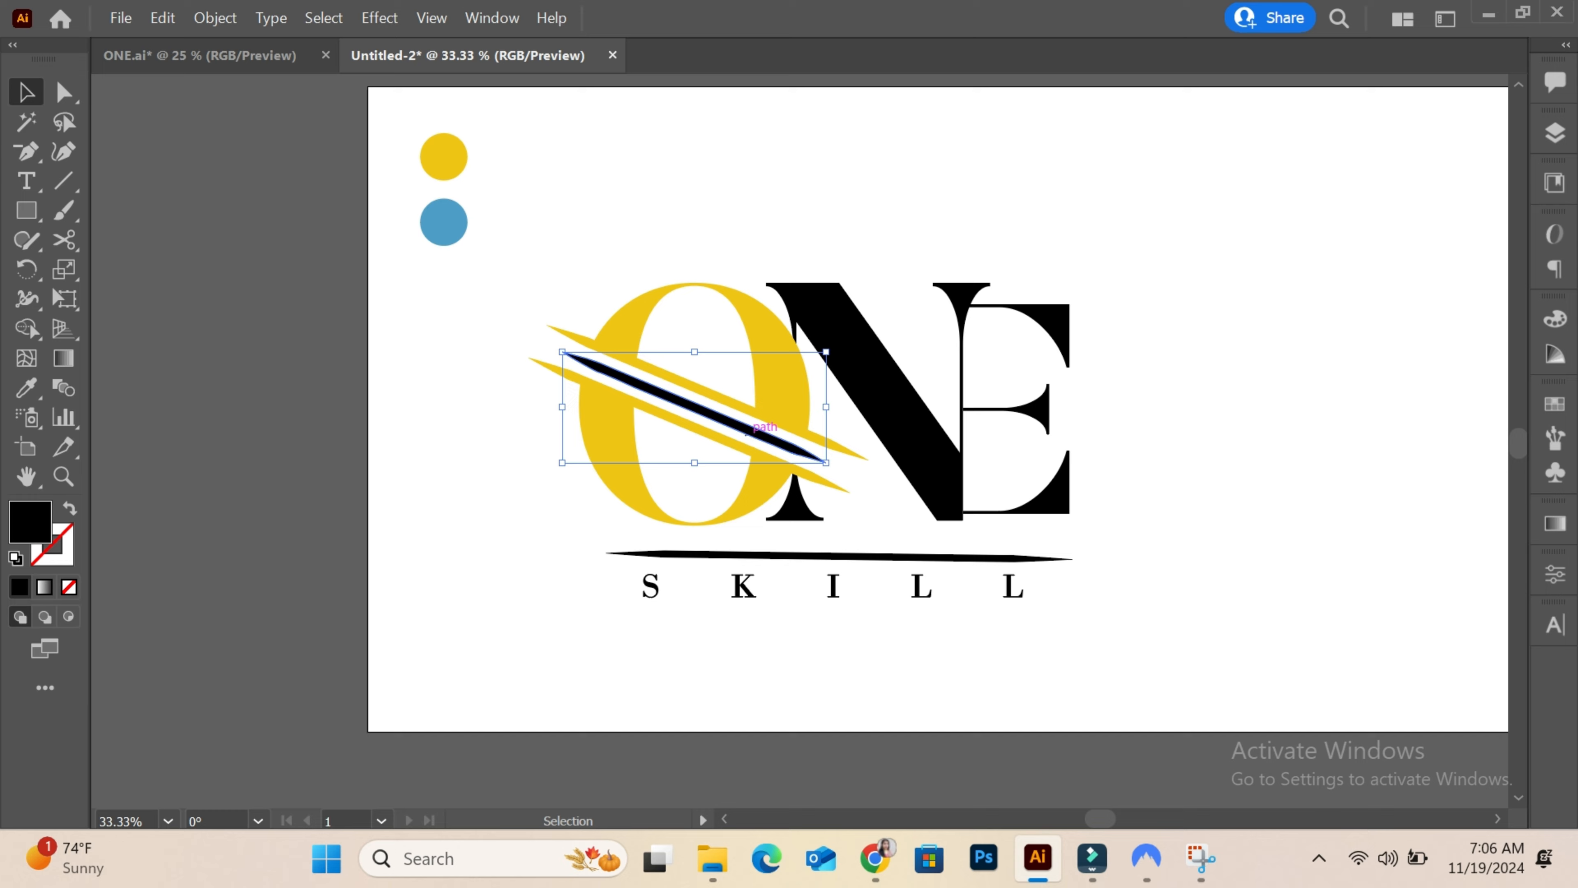
{"action": "left_click", "coordinate": [894, 404], "text": "shift"}
{"action": "left_click", "coordinate": [1043, 485], "text": "shift"}
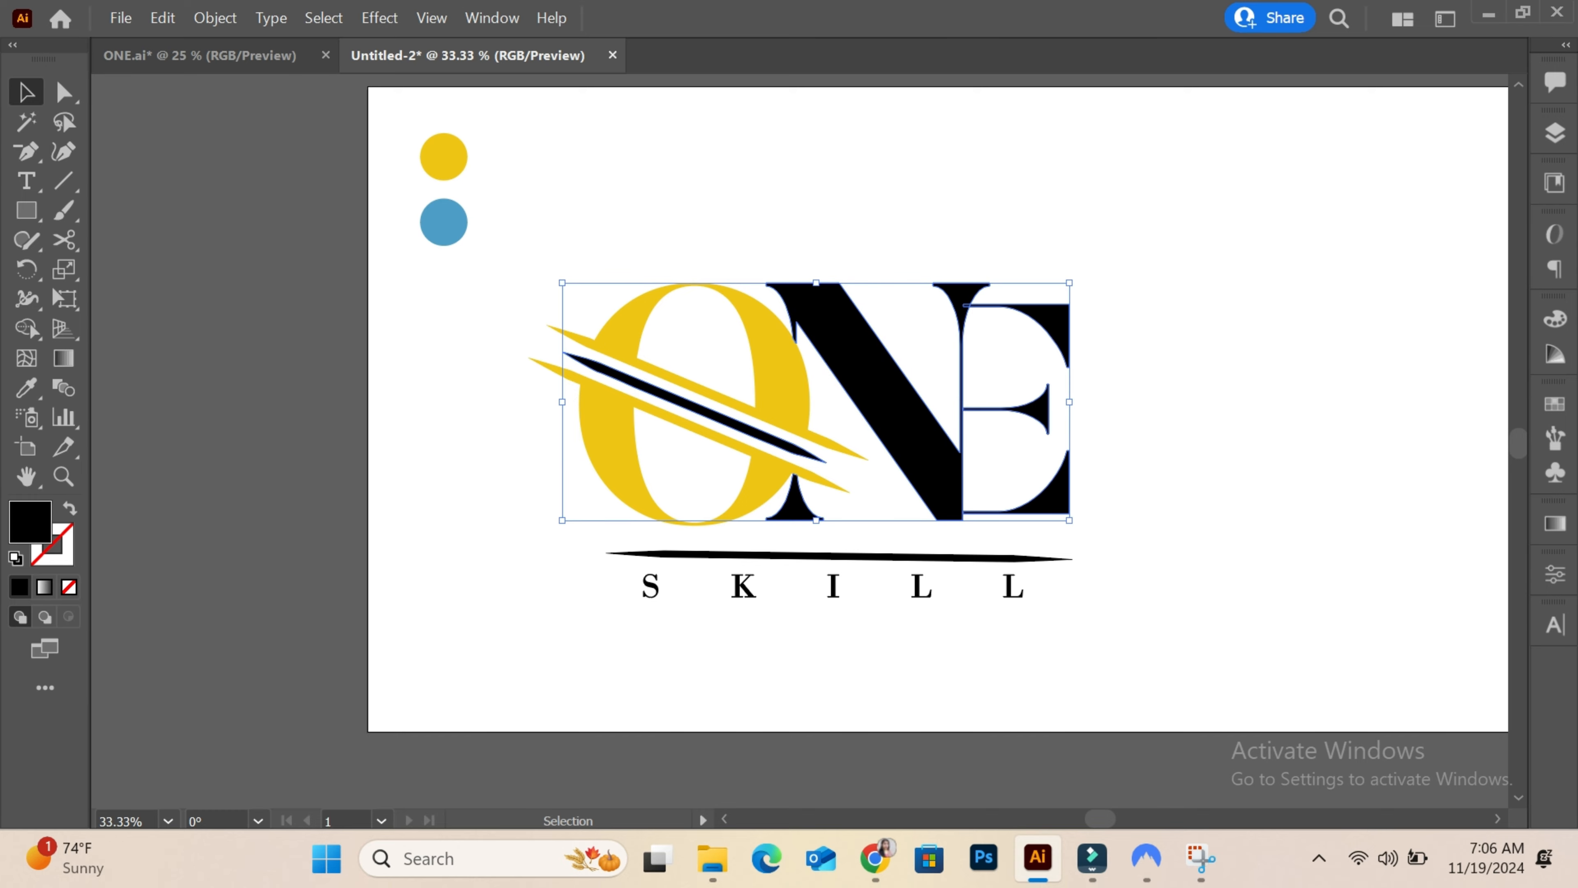
{"action": "left_click", "coordinate": [895, 404], "text": "shift"}
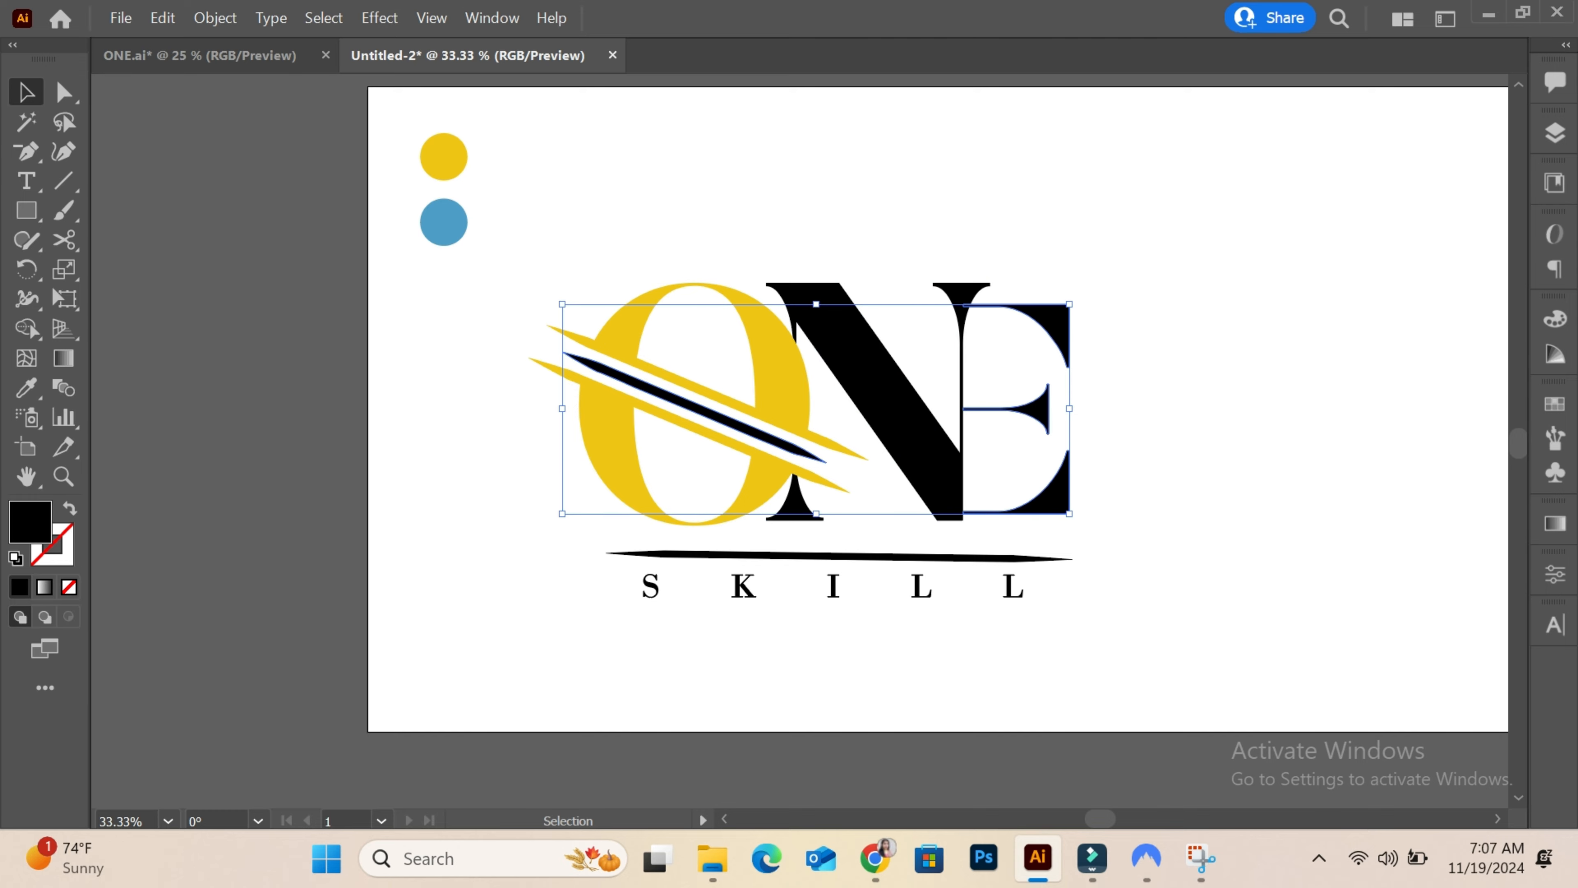
{"action": "left_click", "coordinate": [830, 550], "text": "shift"}
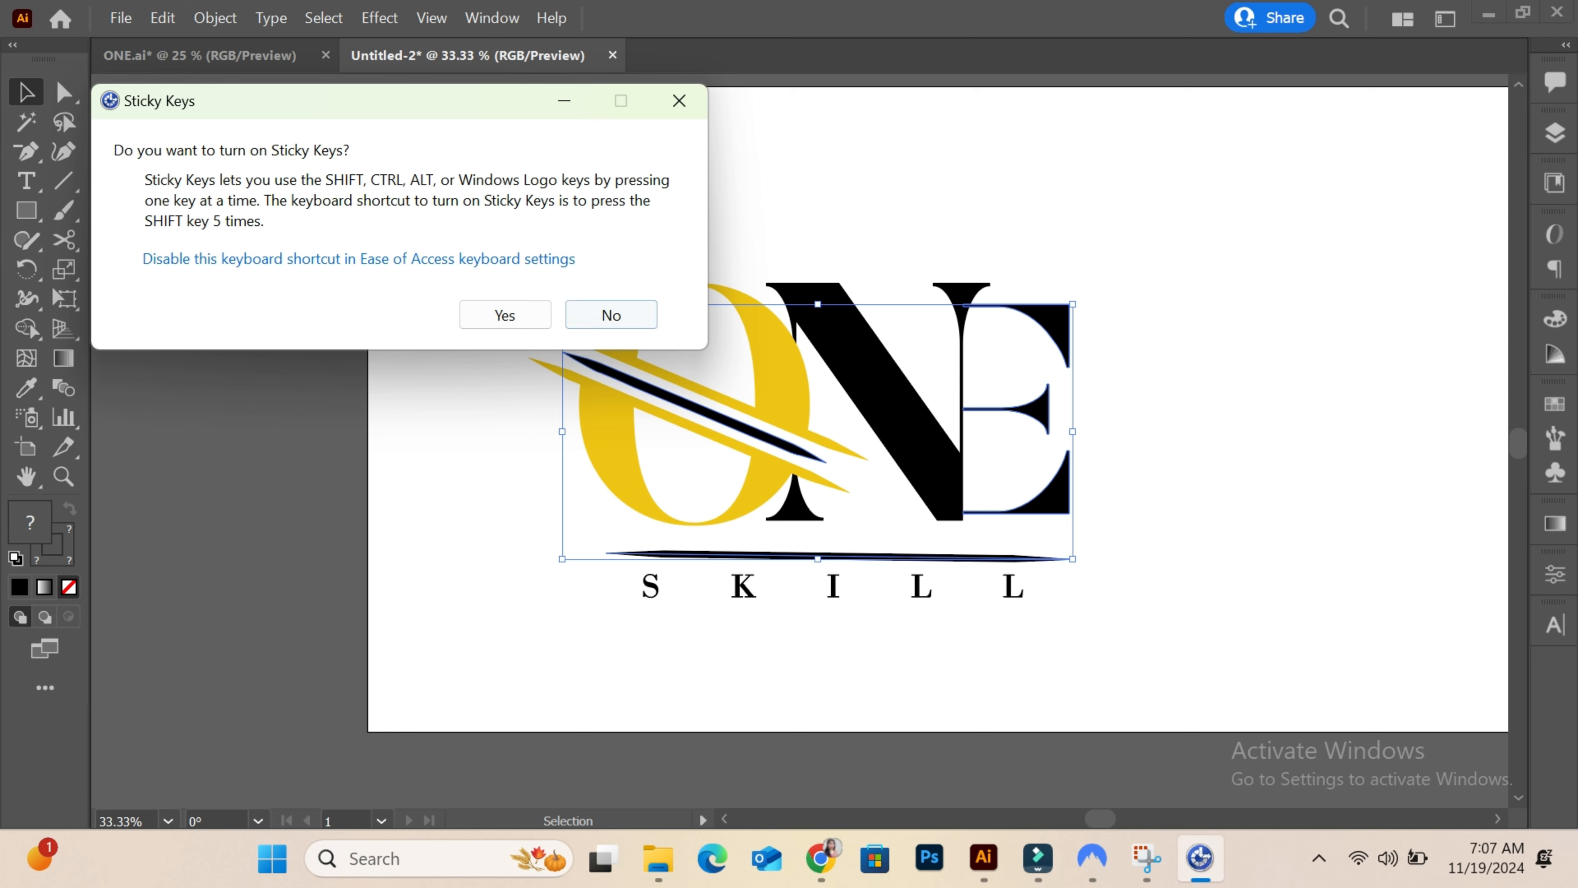
{"action": "left_click", "coordinate": [611, 314]}
{"action": "key", "text": "ctrl+shift+a"}
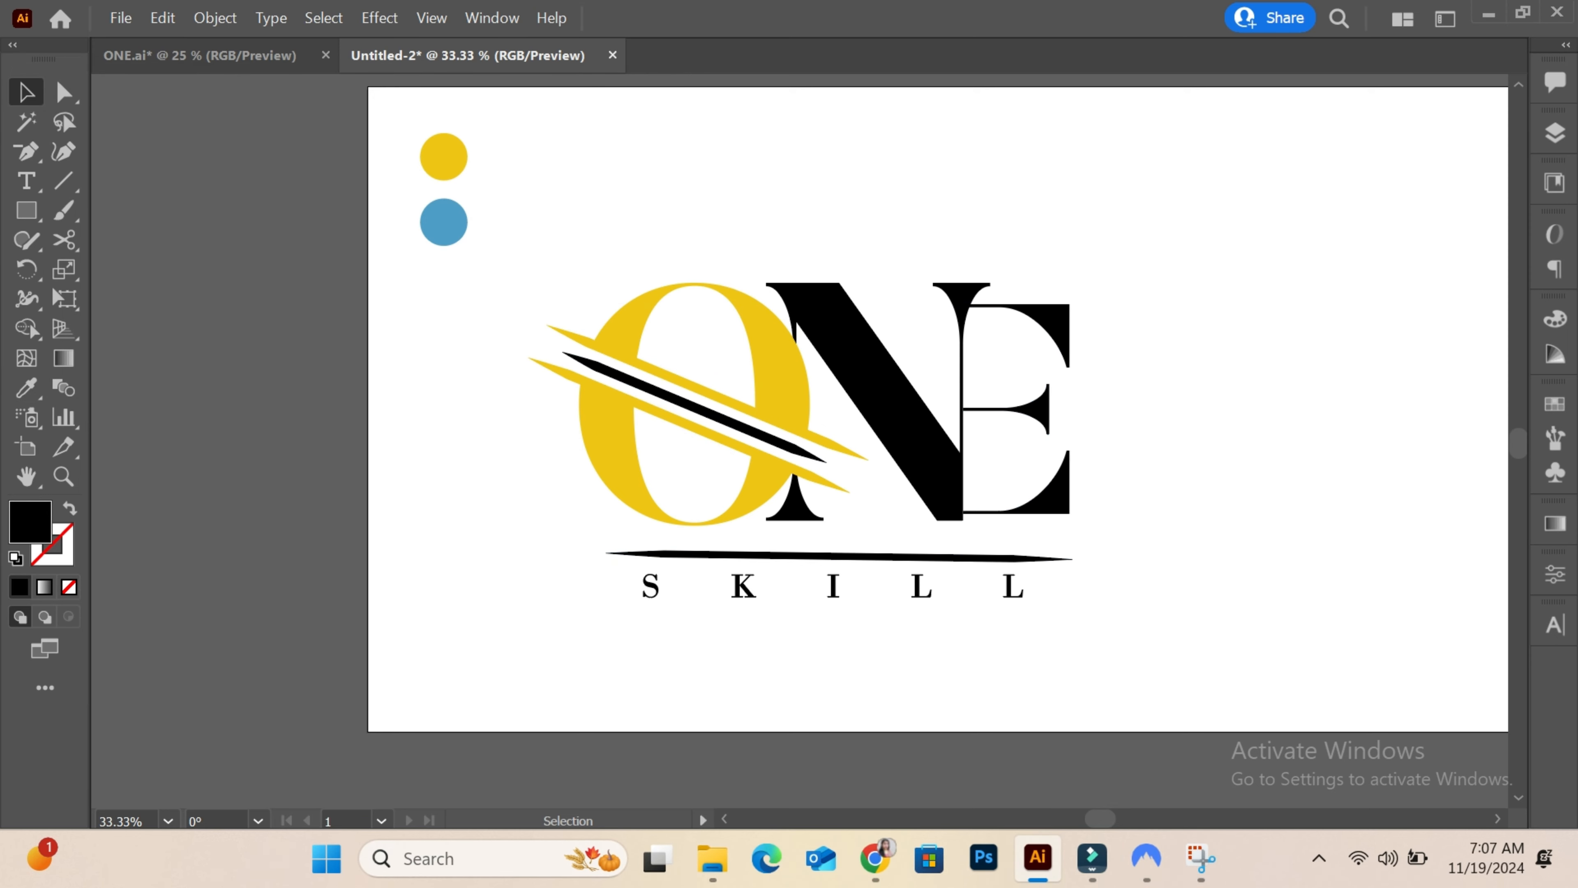
Step: Convert the tapered underline beneath ONE into a filled shape with Outline Stroke
{"action": "double_click", "coordinate": [715, 554]}
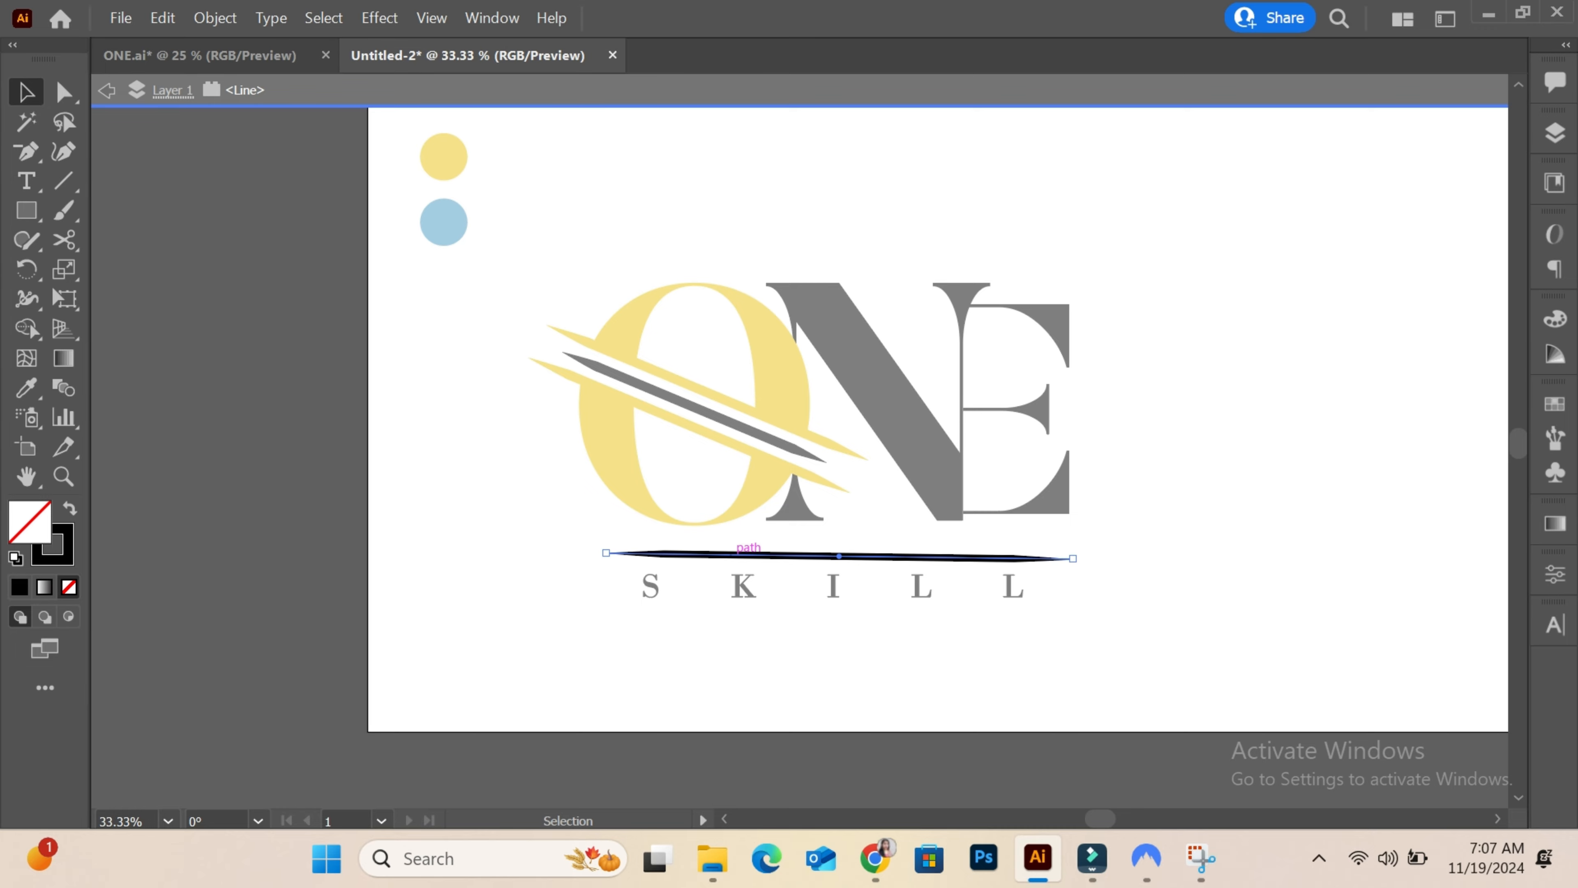
{"action": "left_click", "coordinate": [214, 18]}
{"action": "mouse_move", "coordinate": [372, 631]}
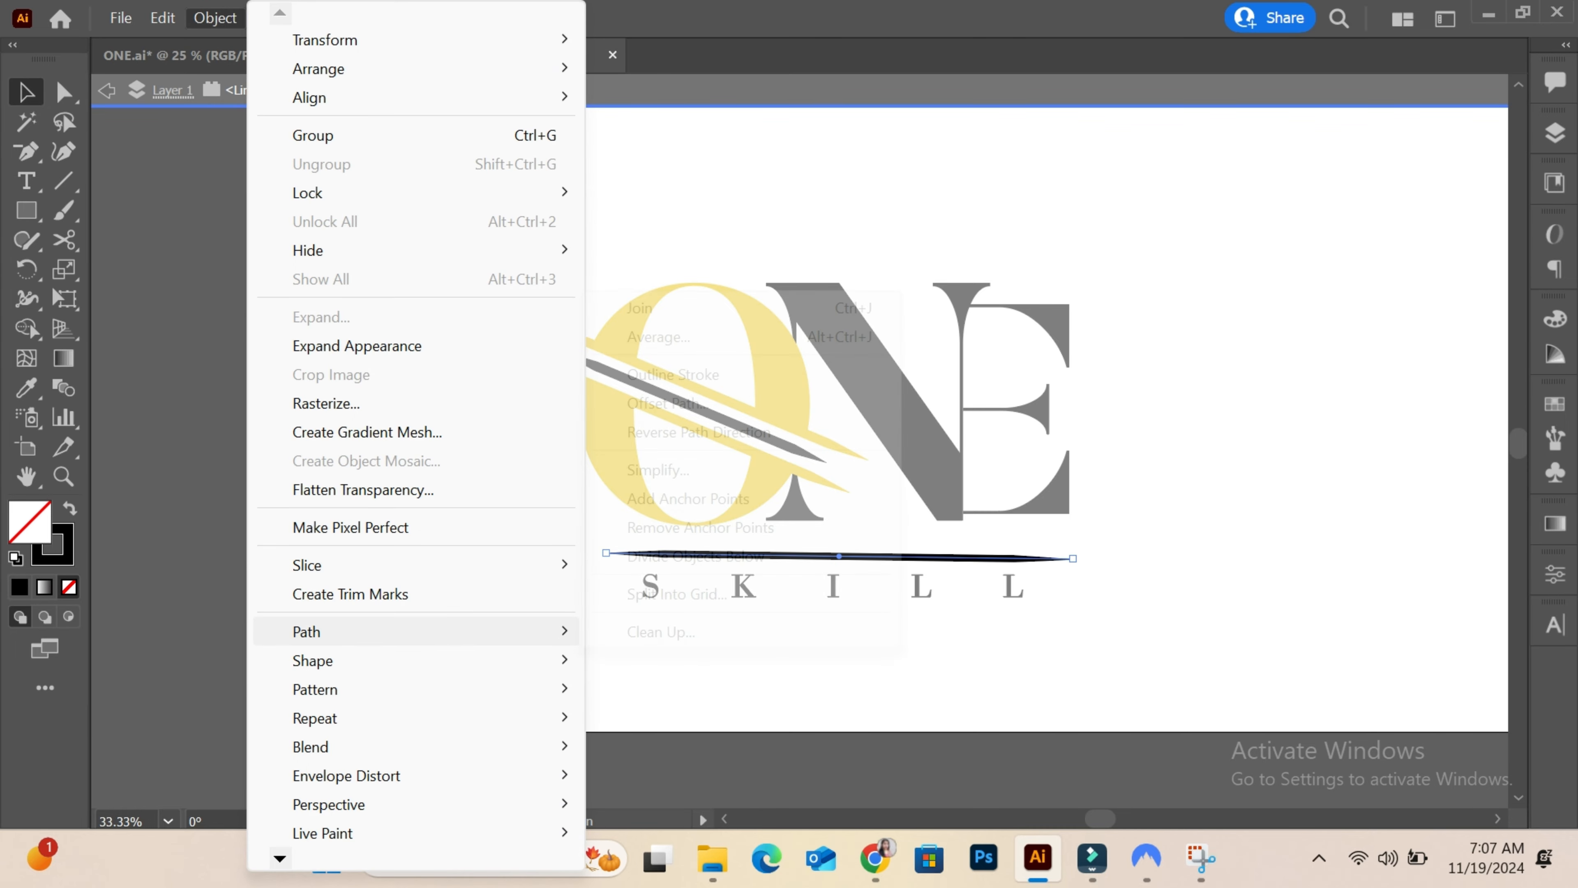
{"action": "left_click", "coordinate": [672, 374]}
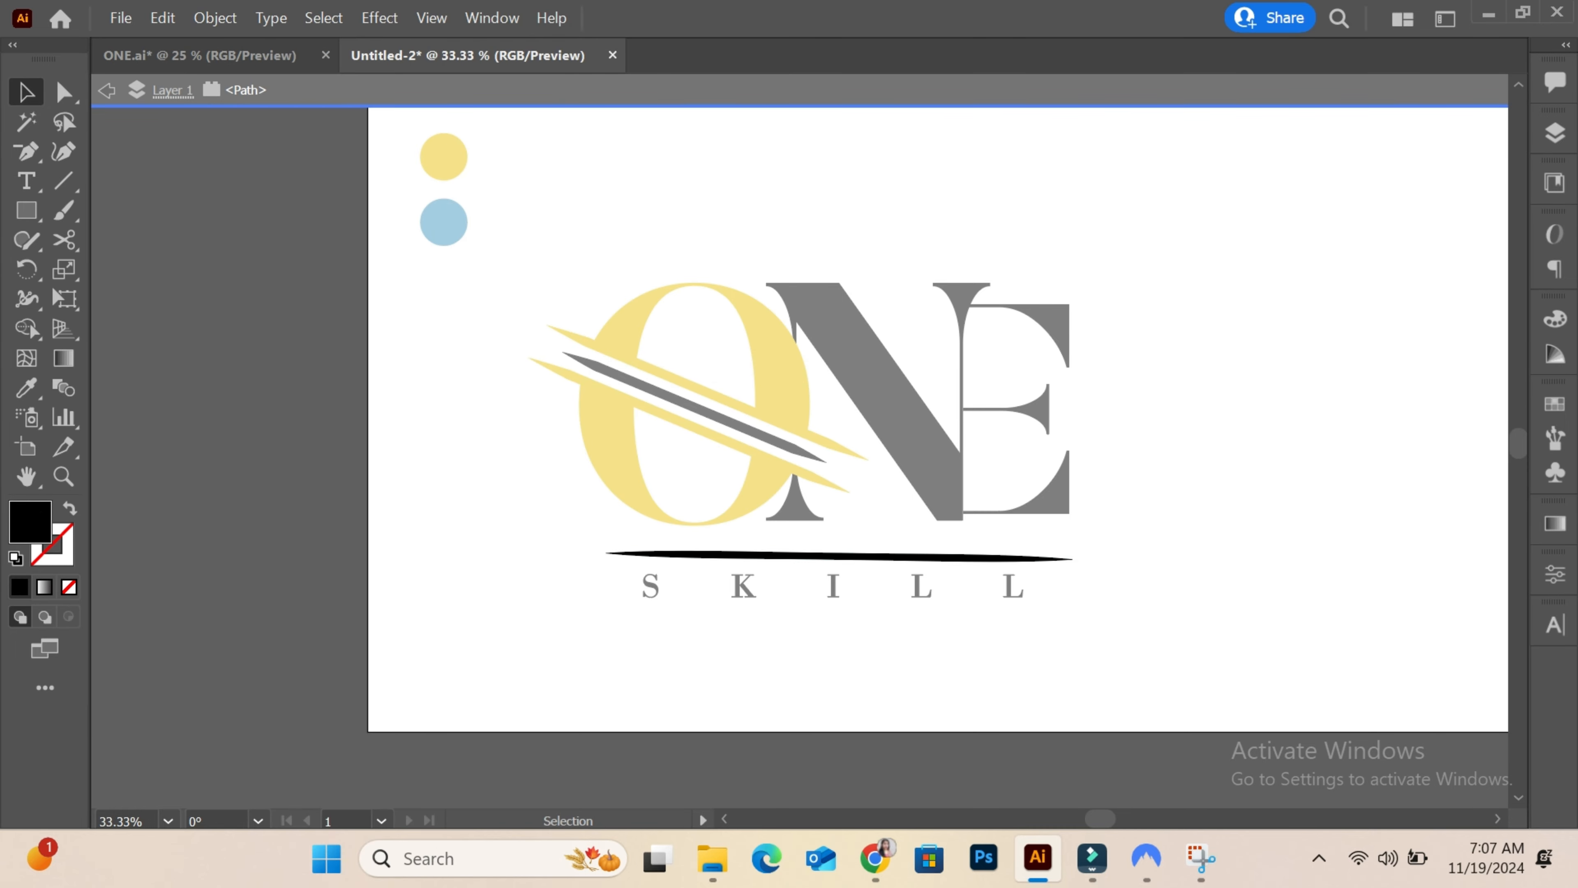
{"action": "key", "text": "Escape"}
Step: Recolour the N with its separate foot, the E and the underline with the blue sampled from the palette circle
{"action": "left_click", "coordinate": [631, 554]}
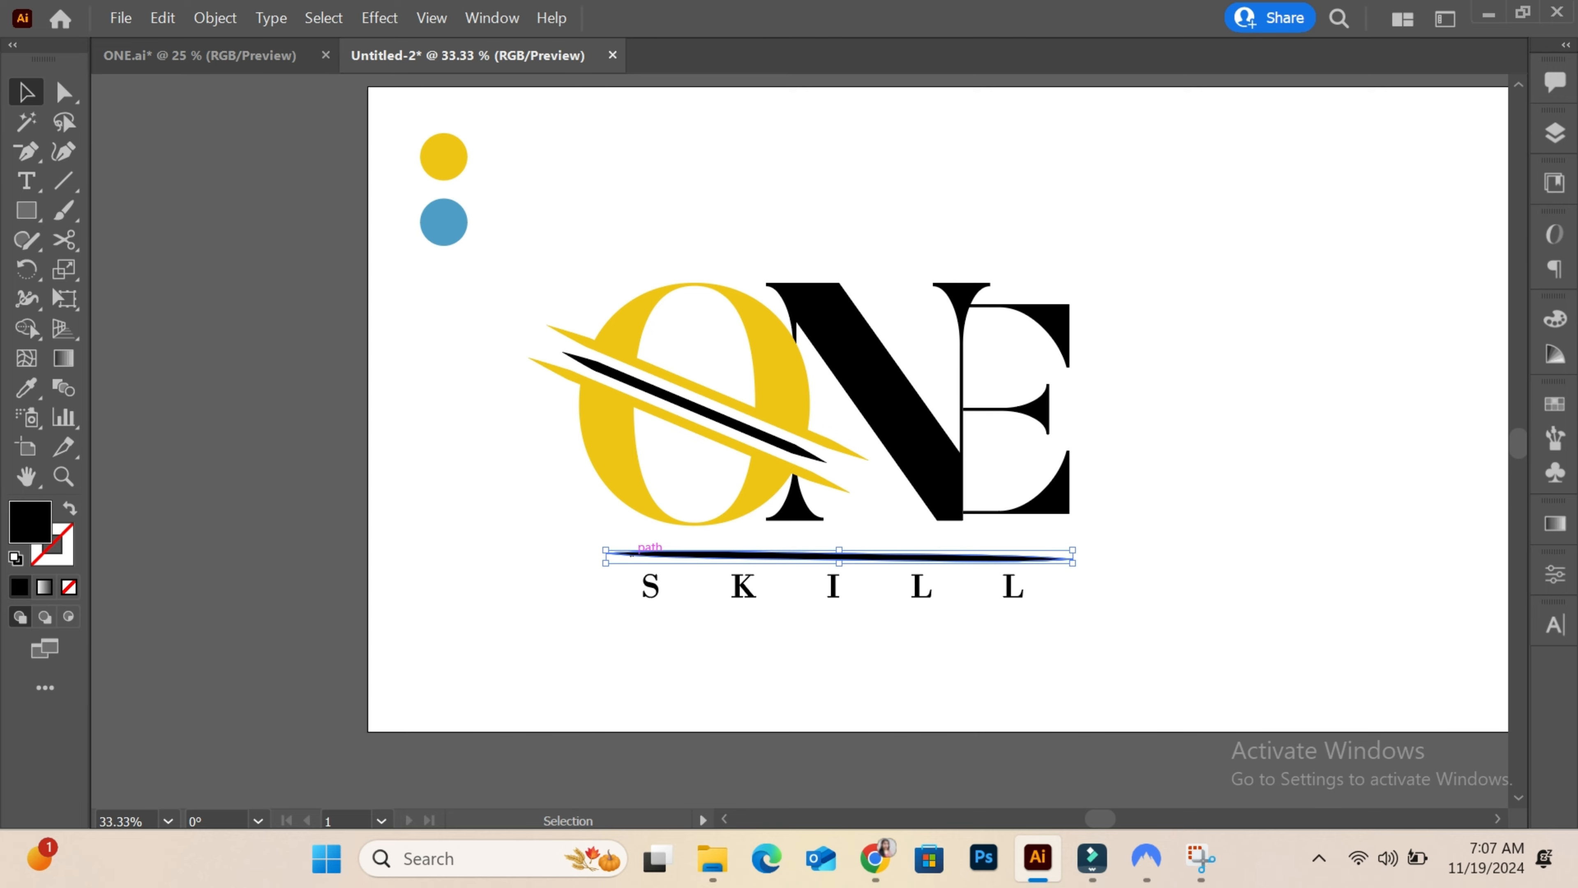
{"action": "left_click", "coordinate": [882, 398]}
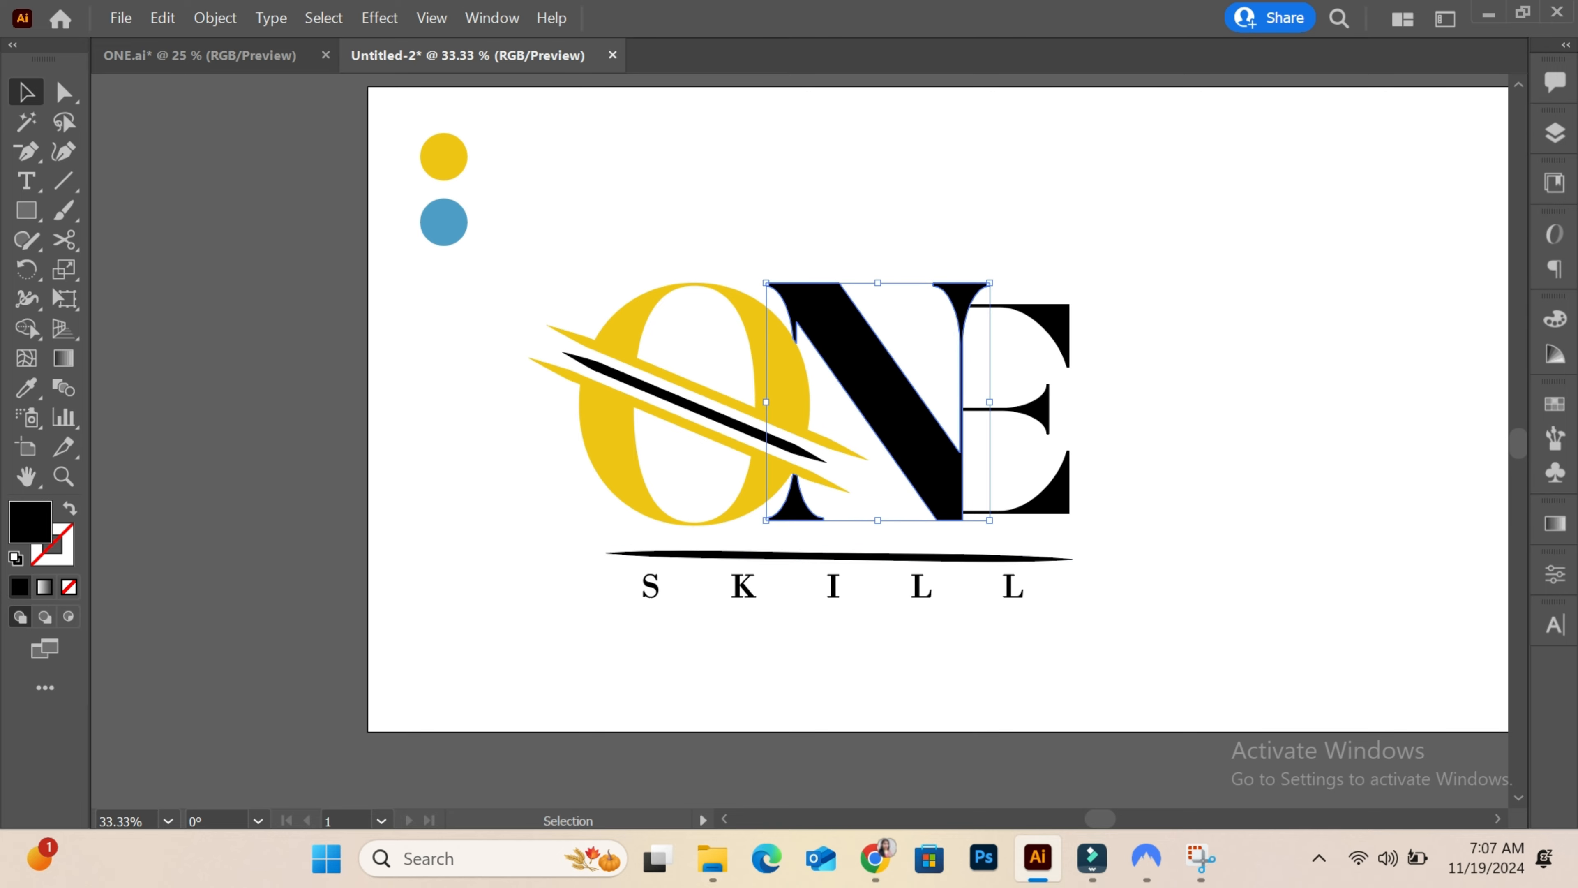
{"action": "left_click", "coordinate": [1035, 412], "text": "shift"}
{"action": "left_click", "coordinate": [870, 404], "text": "shift"}
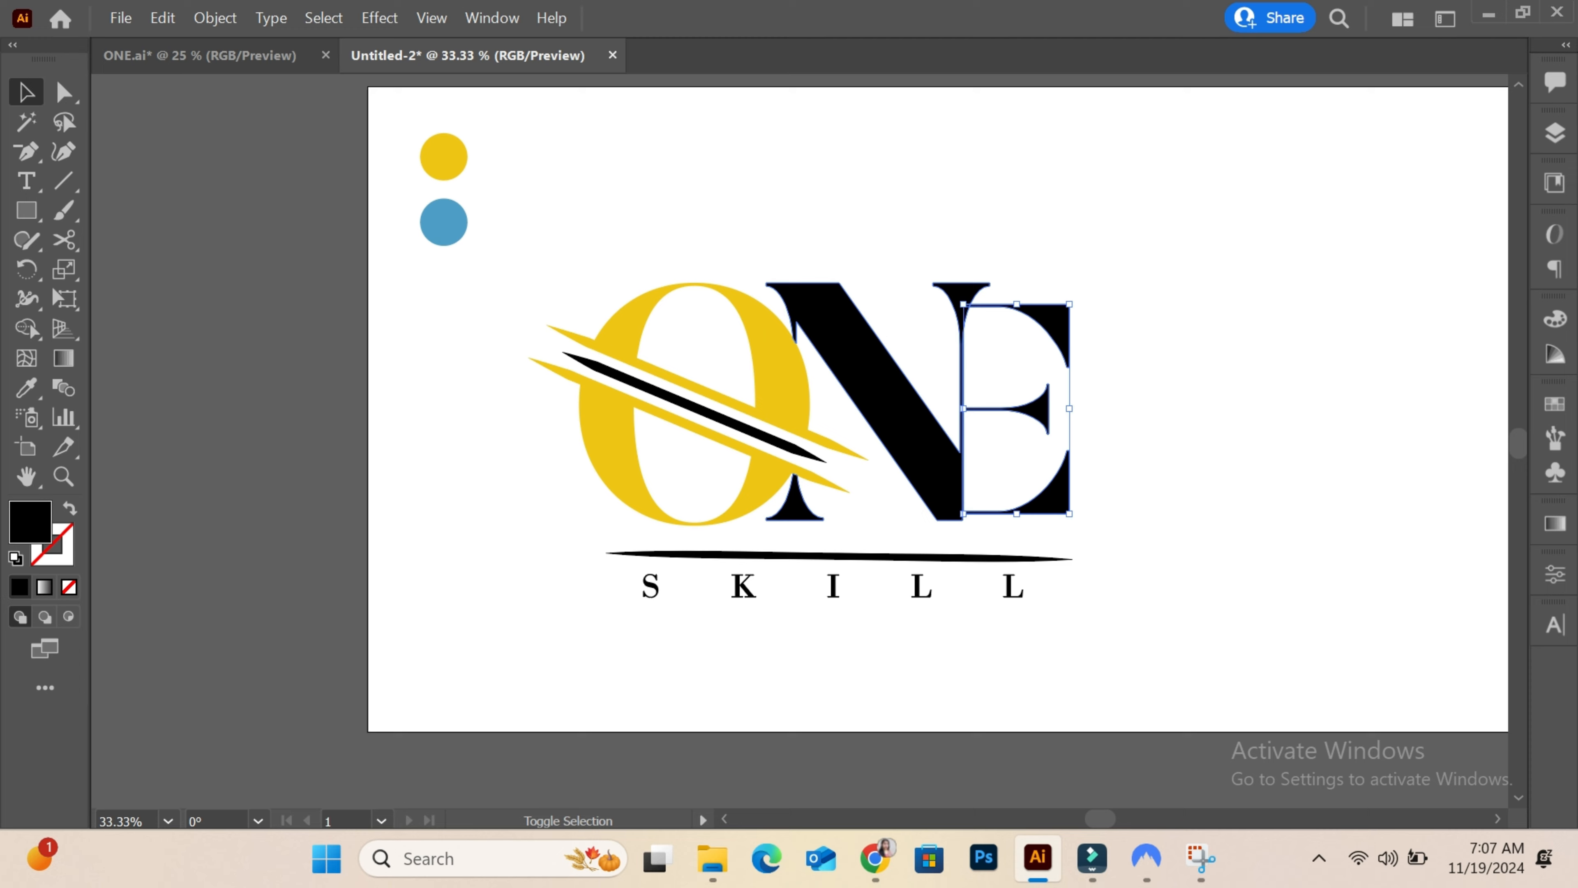
{"action": "left_click", "coordinate": [813, 483], "text": "shift"}
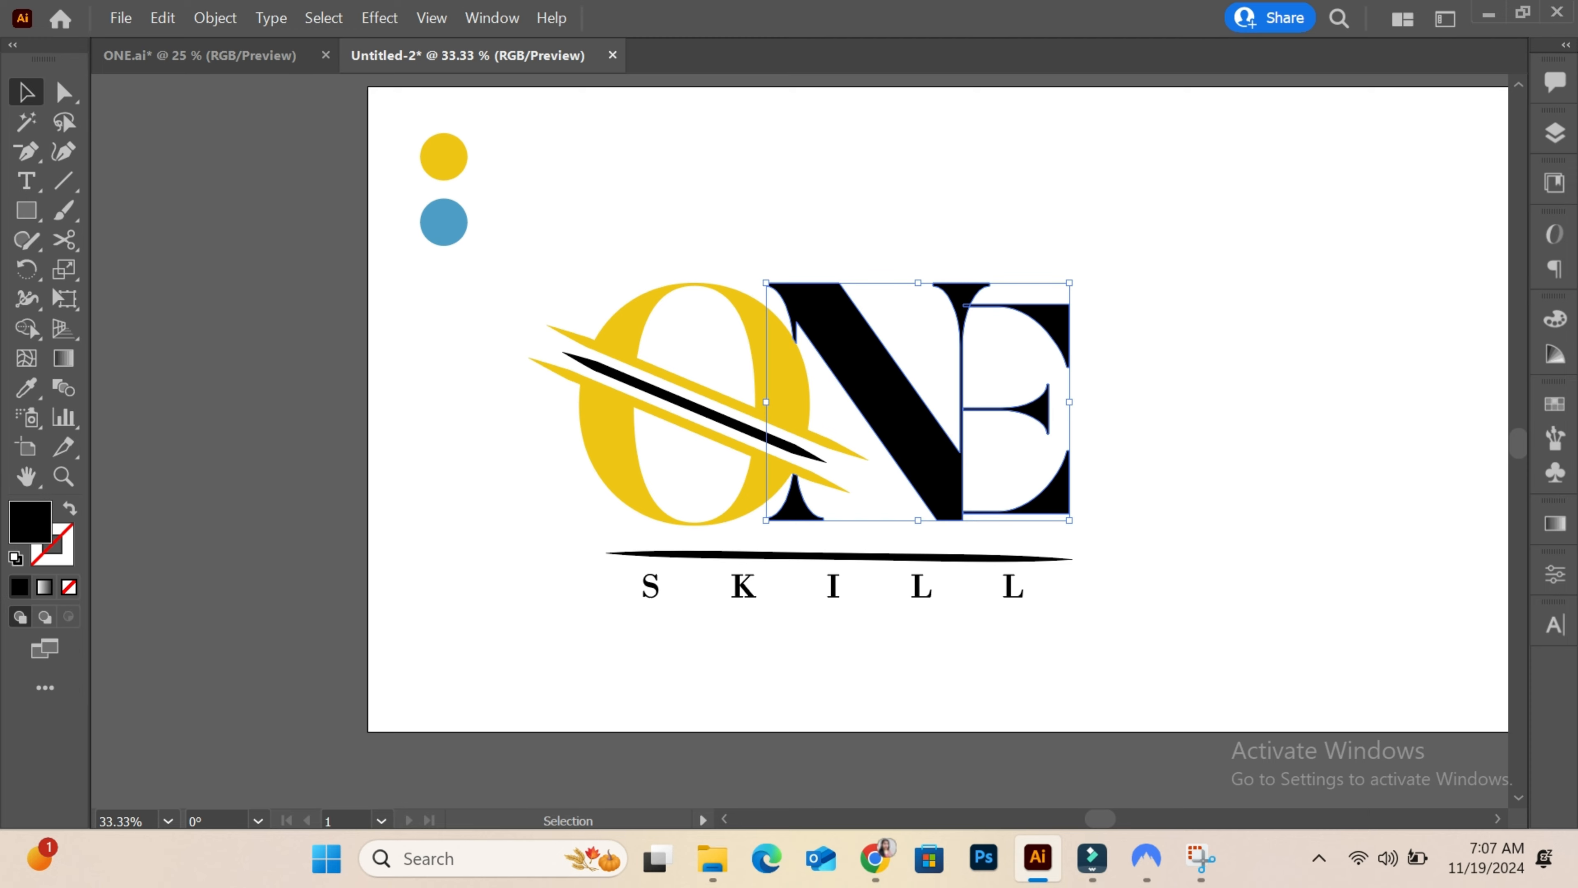
{"action": "left_click", "coordinate": [865, 557], "text": "shift"}
{"action": "left_click", "coordinate": [26, 387]}
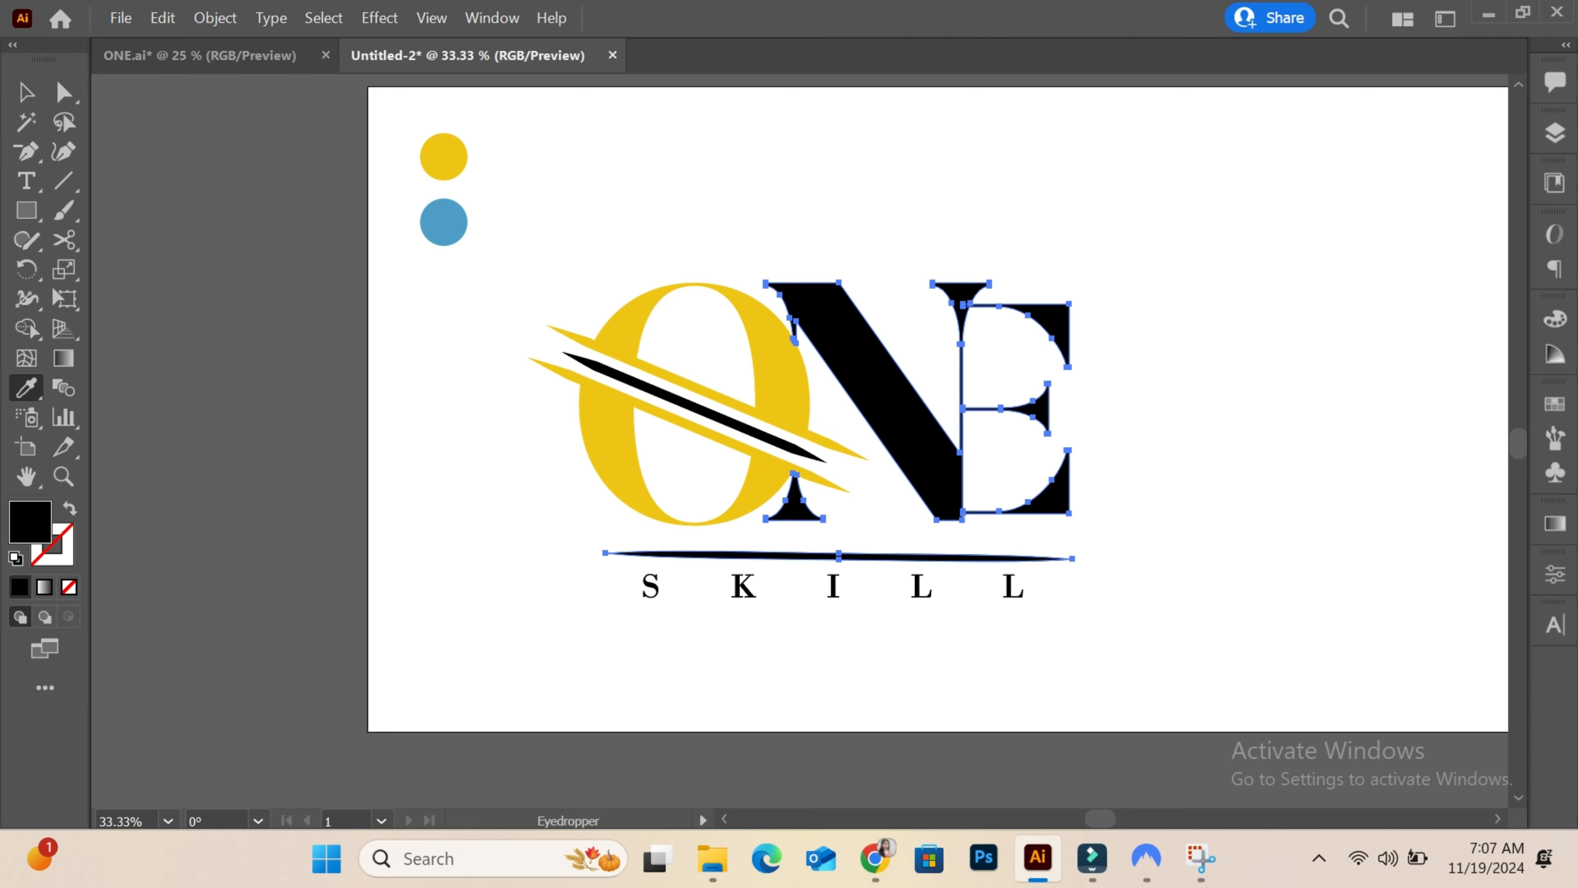
{"action": "left_click", "coordinate": [443, 222]}
{"action": "key", "text": "v"}
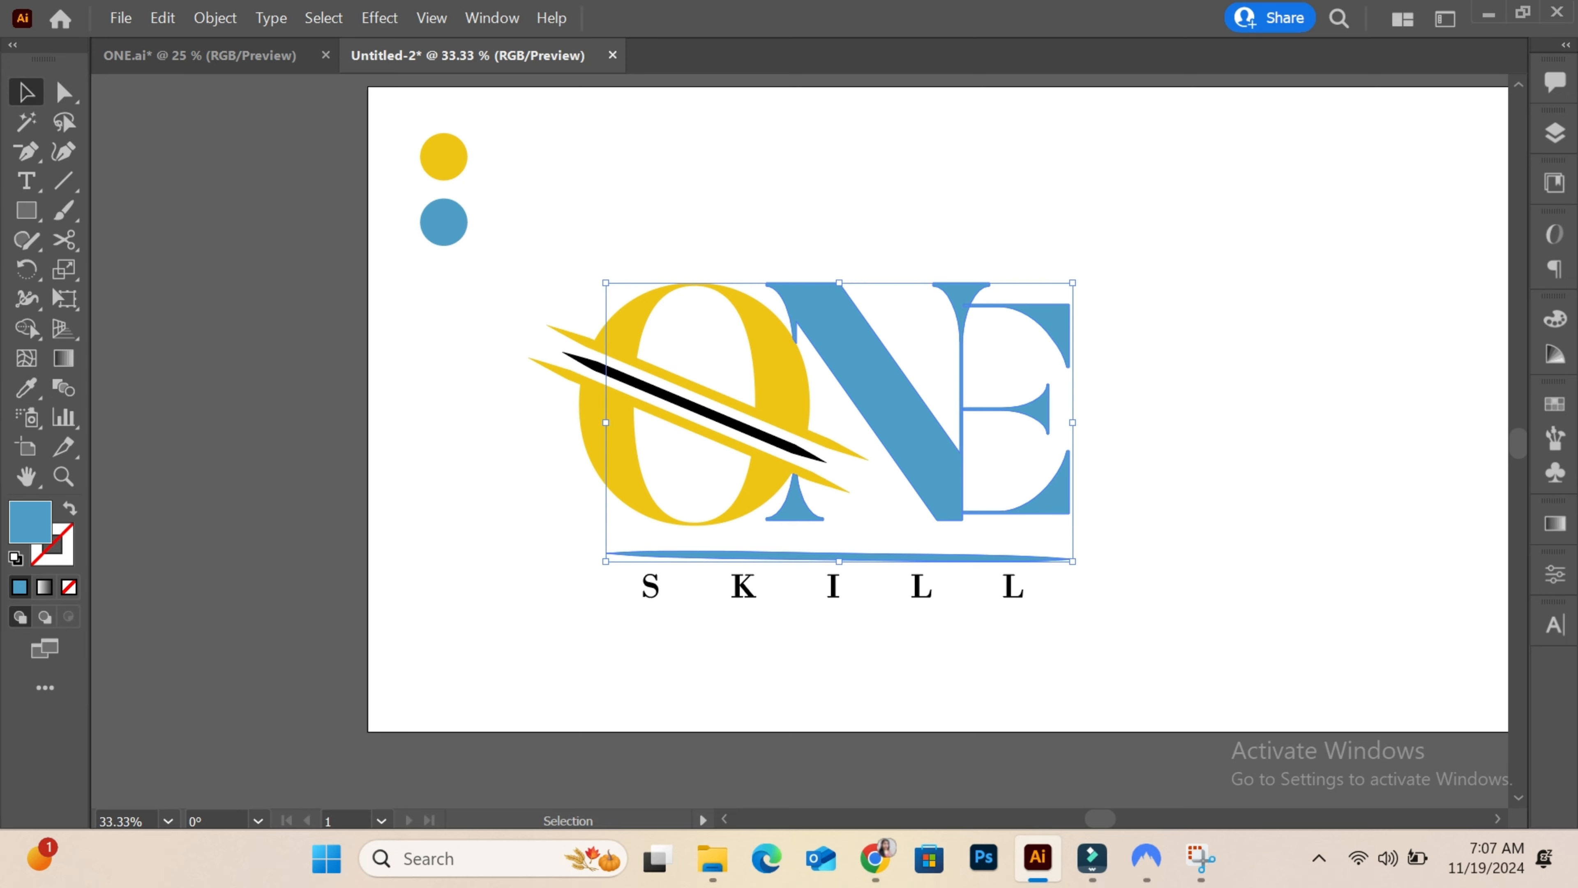
Step: Recolour the middle stripe across the O with the sampled palette blue
{"action": "left_click", "coordinate": [667, 399]}
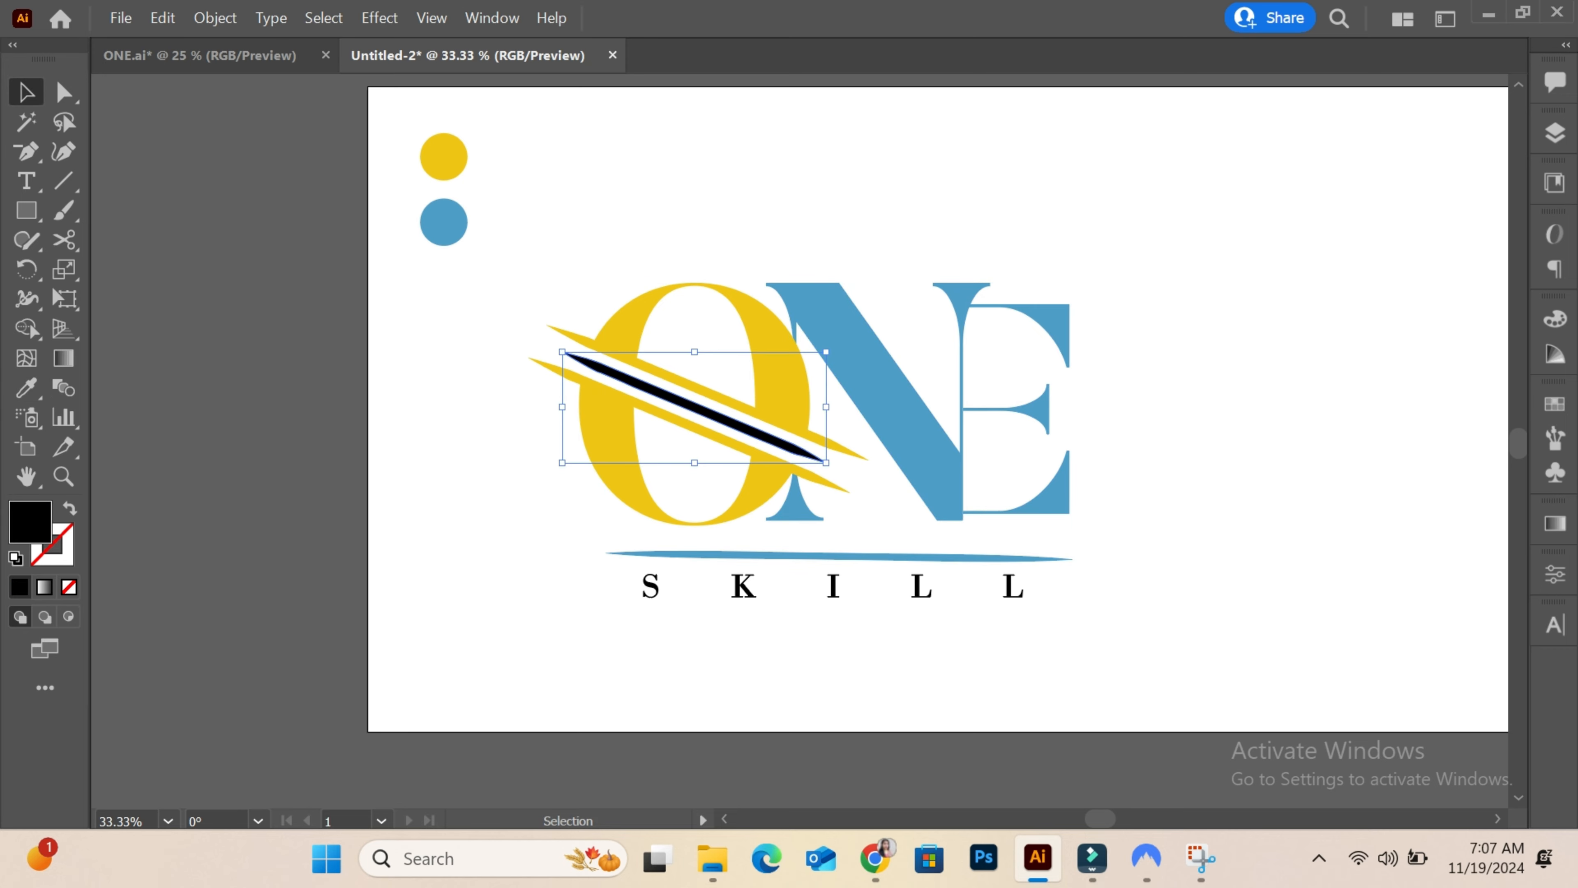
{"action": "key", "text": "i"}
{"action": "left_click", "coordinate": [443, 222]}
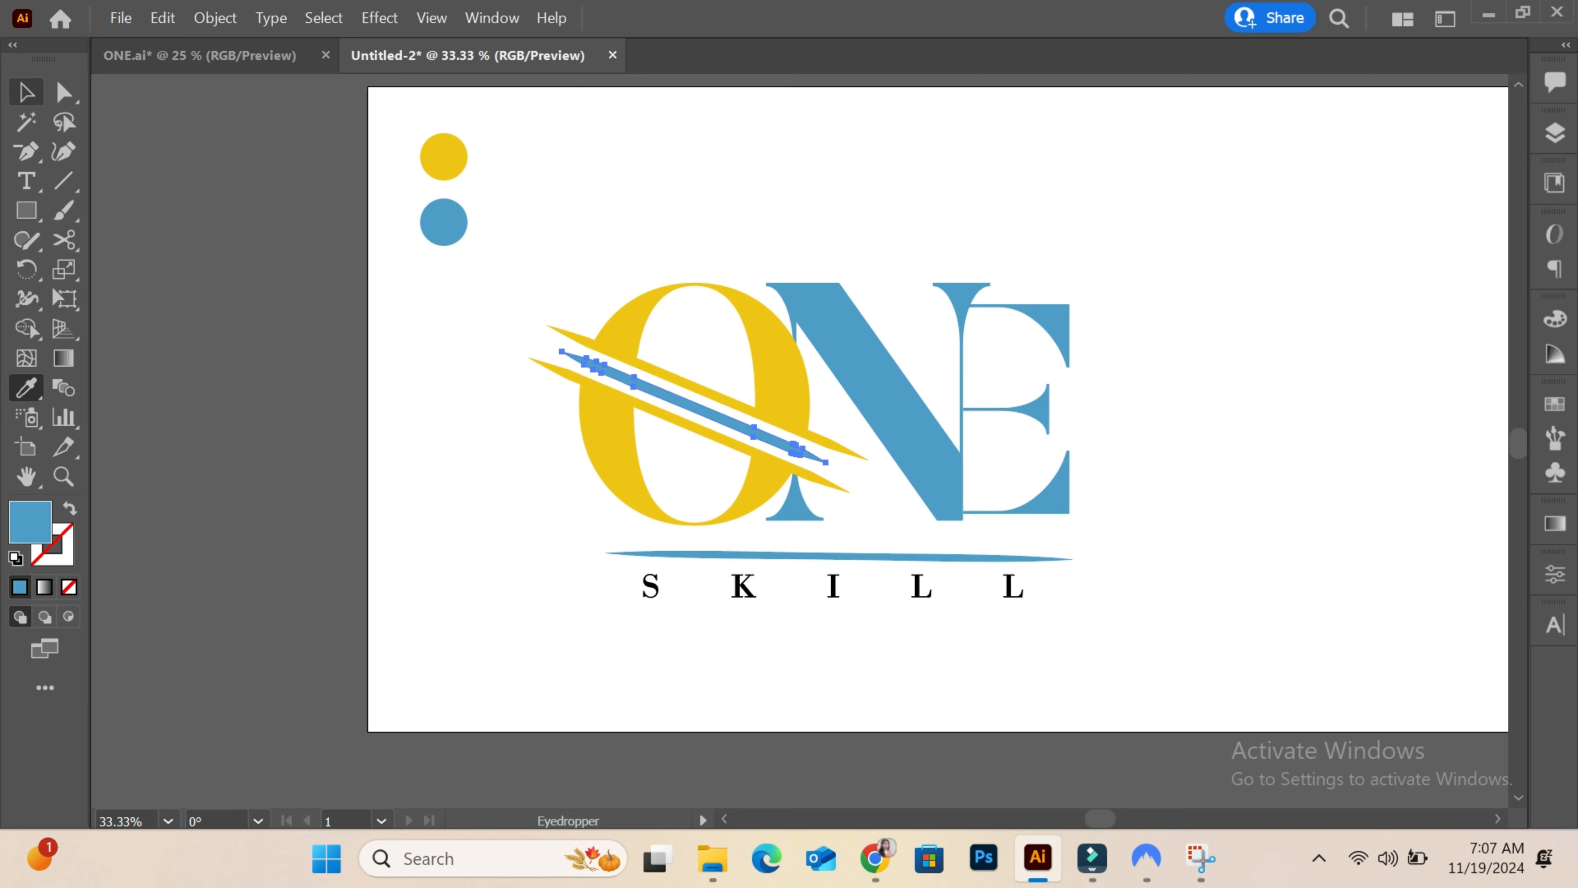
{"action": "left_click", "coordinate": [26, 92]}
Step: Recolour the word SKILL with the sampled palette yellow and clear the selection
{"action": "left_click", "coordinate": [833, 586]}
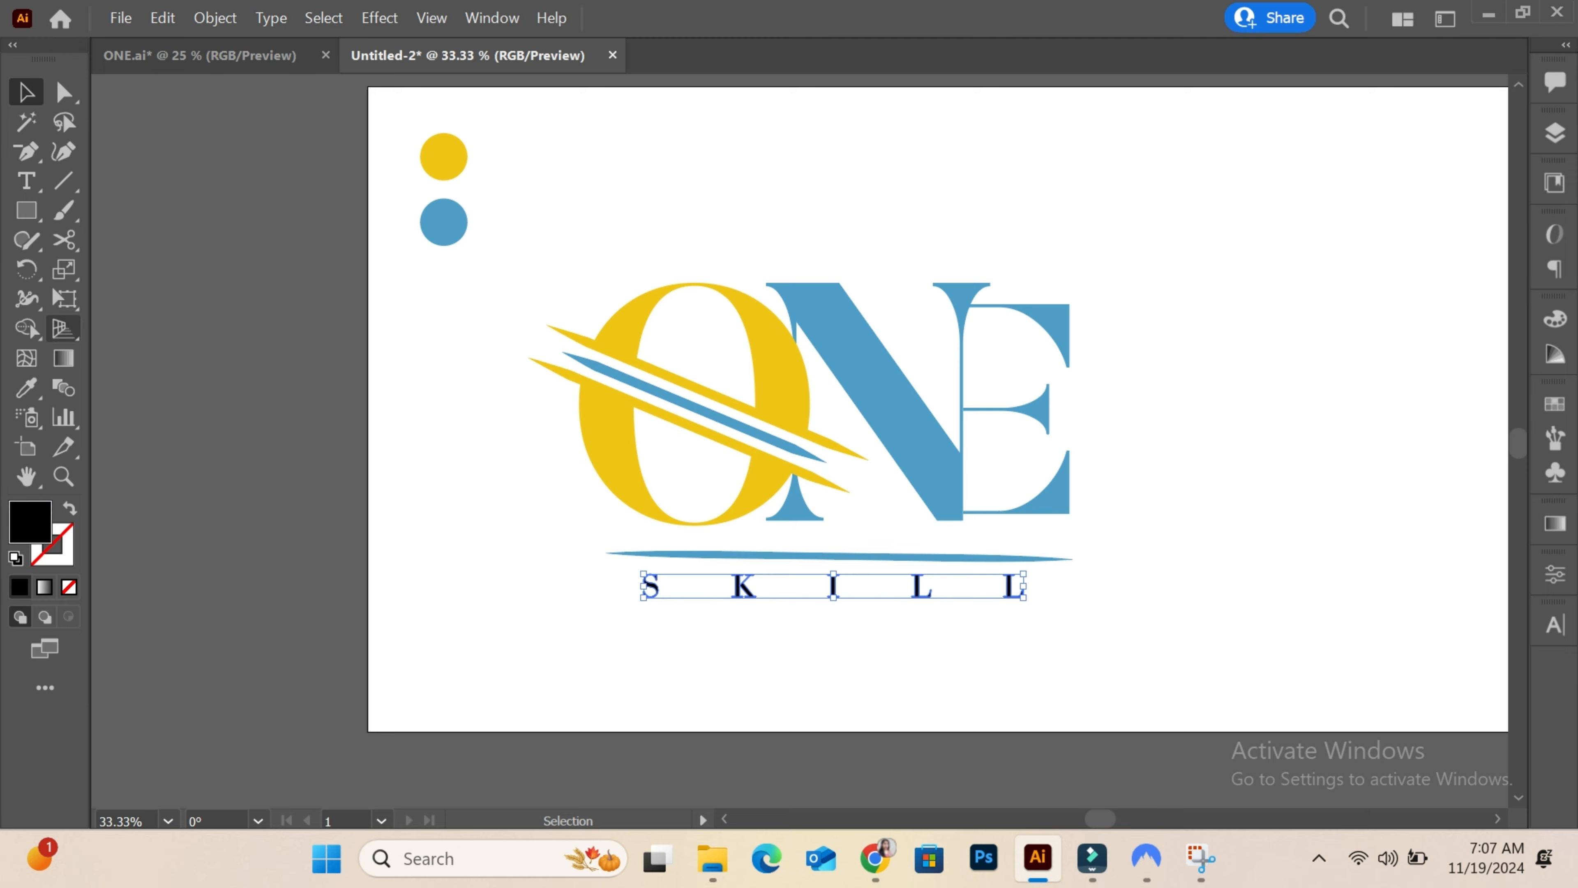
{"action": "left_click", "coordinate": [26, 387]}
{"action": "left_click", "coordinate": [443, 156]}
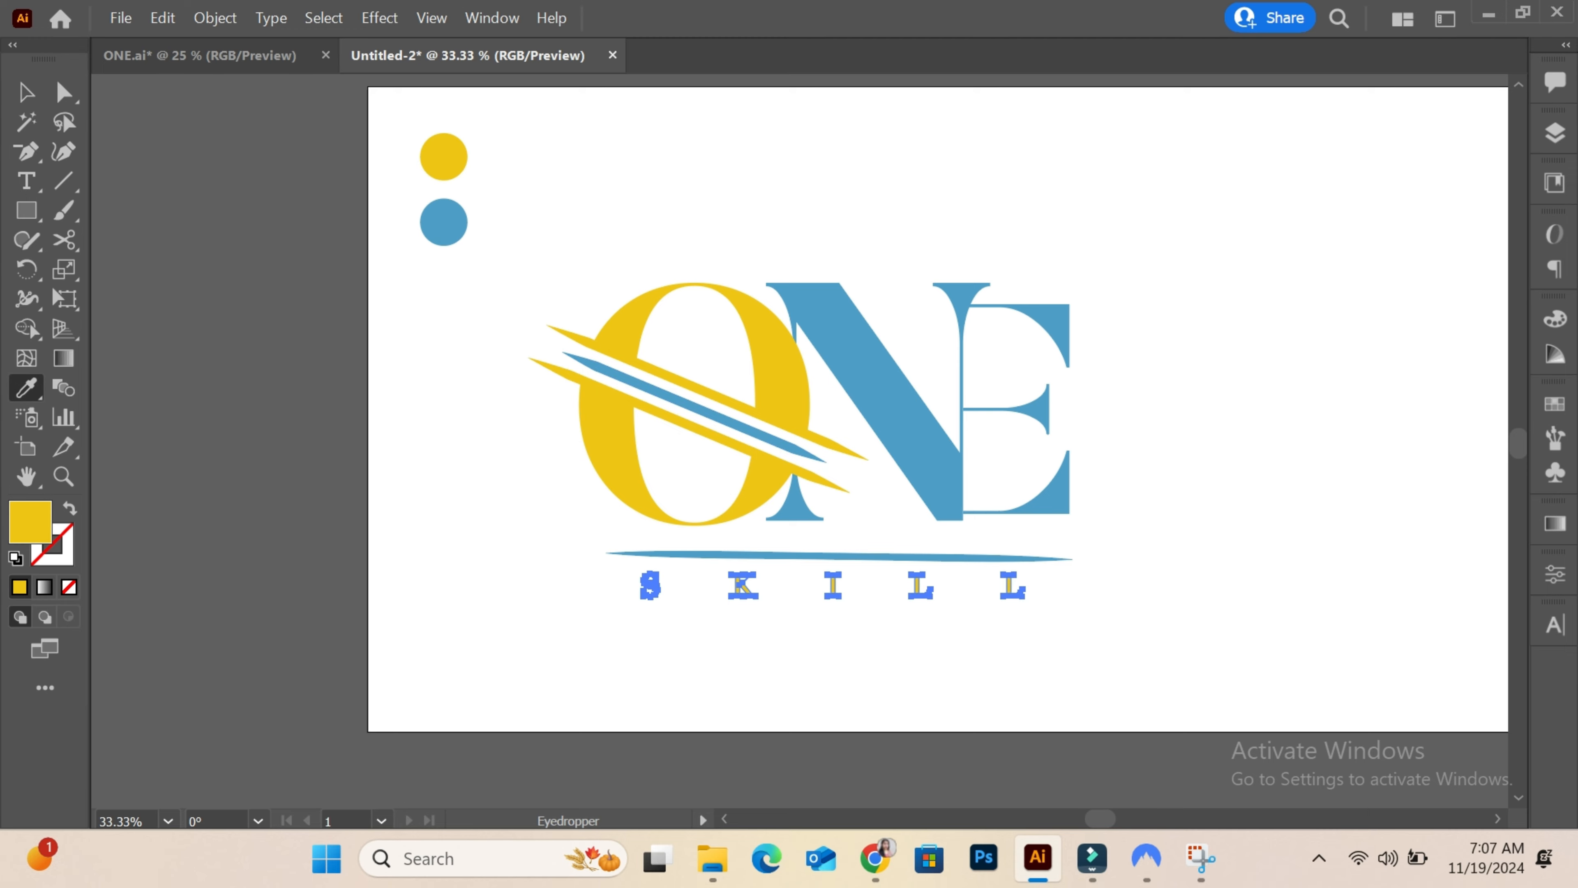
{"action": "key", "text": "v"}
{"action": "key", "text": "ctrl+shift+a"}
Step: Delete the yellow and blue palette circles from the artboard
{"action": "key", "text": "ctrl+minus"}
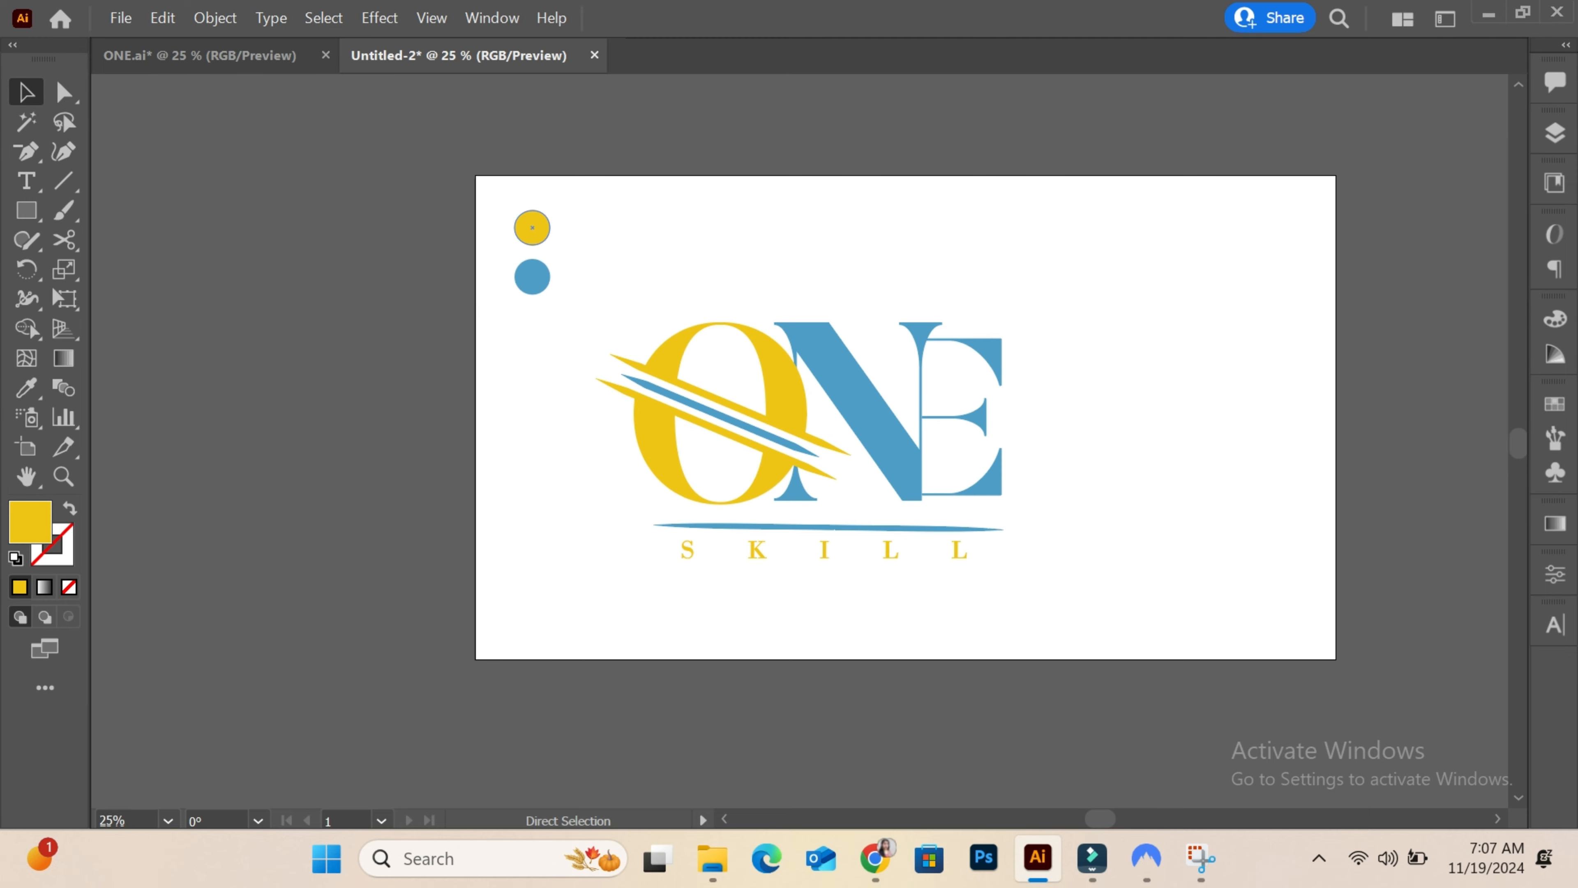
{"action": "scroll", "coordinate": [800, 441], "scroll_direction": "right", "scroll_amount": 4}
{"action": "left_click_drag", "start_coordinate": [340, 195], "coordinate": [850, 563]}
{"action": "key", "text": "Delete"}
Step: Move the whole logo toward the artboard's centre and enlarge it proportionally from its own centre
{"action": "left_click_drag", "start_coordinate": [652, 432], "coordinate": [724, 414]}
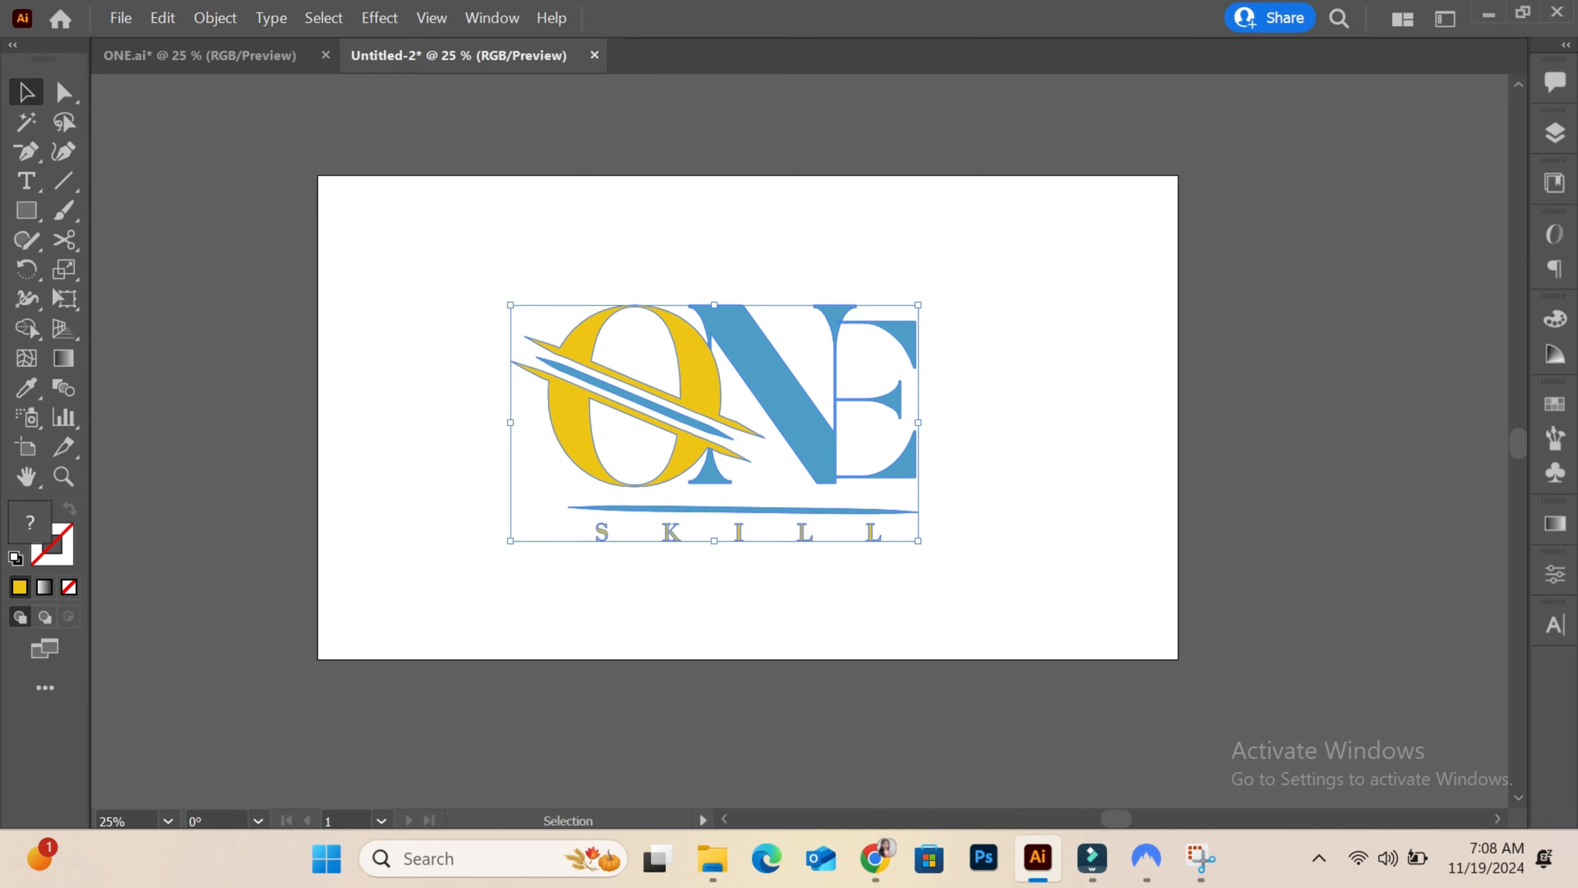
{"action": "left_click_drag", "start_coordinate": [918, 540], "coordinate": [982, 578]}
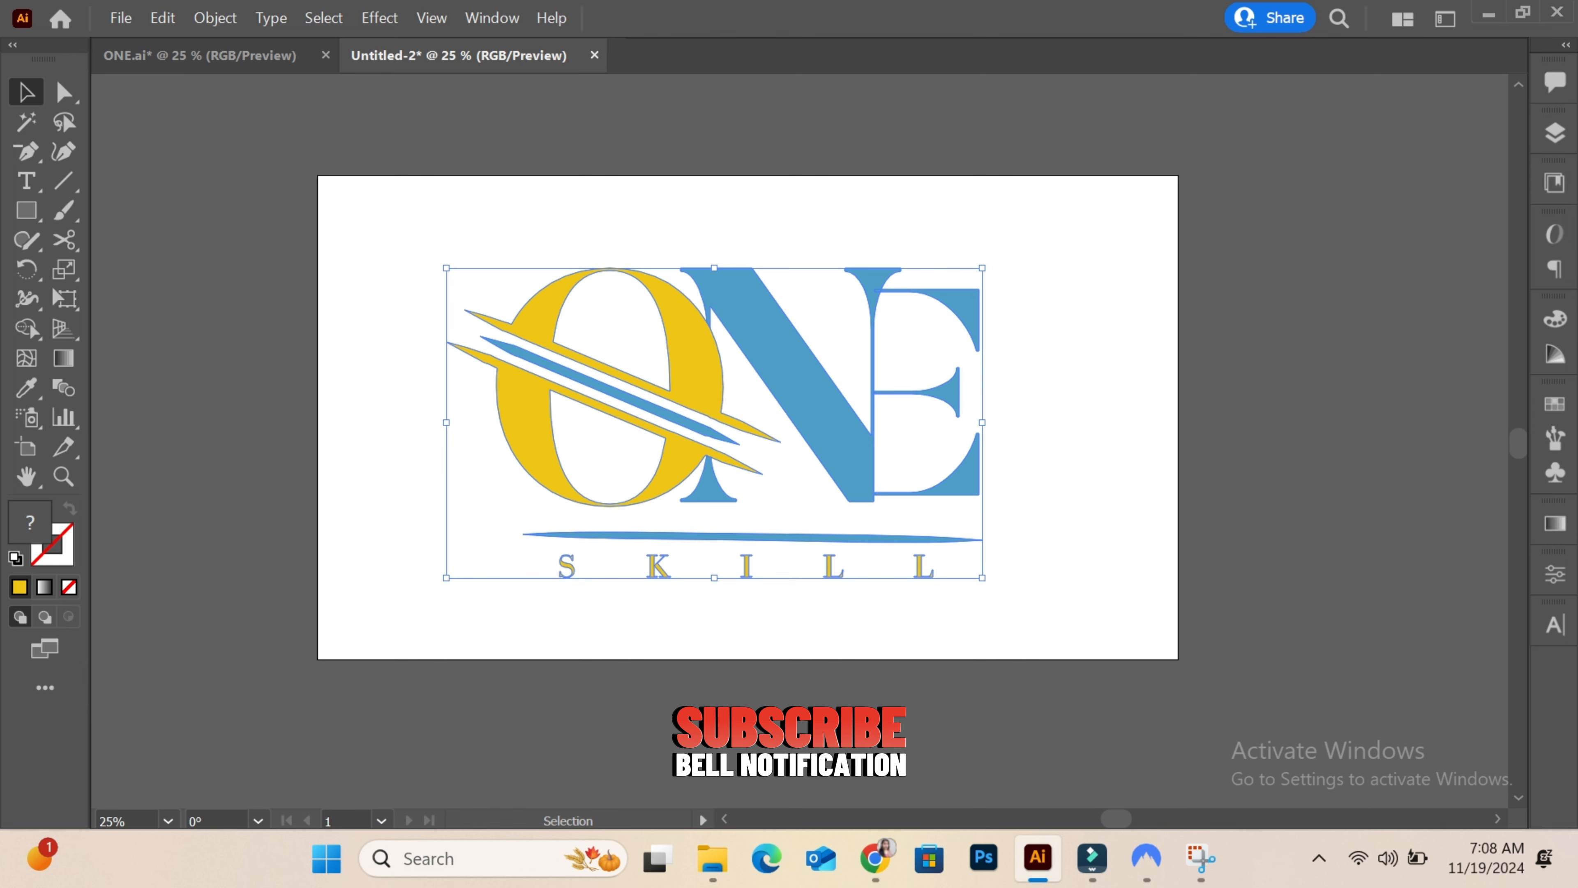